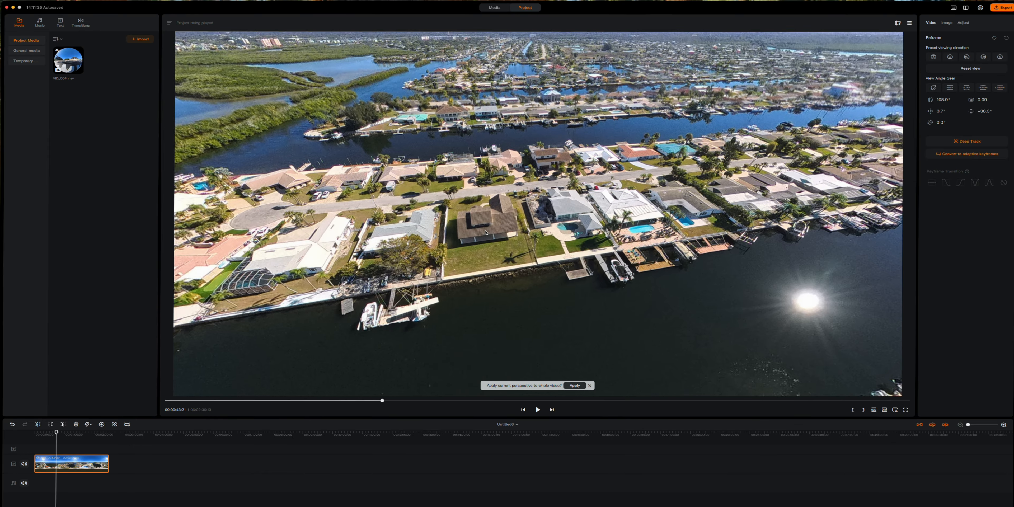
- Widen the field of view to 147.6°, tilt up toward the sky, and return to 00:00:00:00
{"action": "scroll", "coordinate": [486, 233], "scroll_direction": "up", "scroll_amount": 3}
{"action": "scroll", "coordinate": [486, 233], "scroll_direction": "down", "scroll_amount": 3}
{"action": "scroll", "coordinate": [486, 232], "scroll_direction": "up", "scroll_amount": 3}
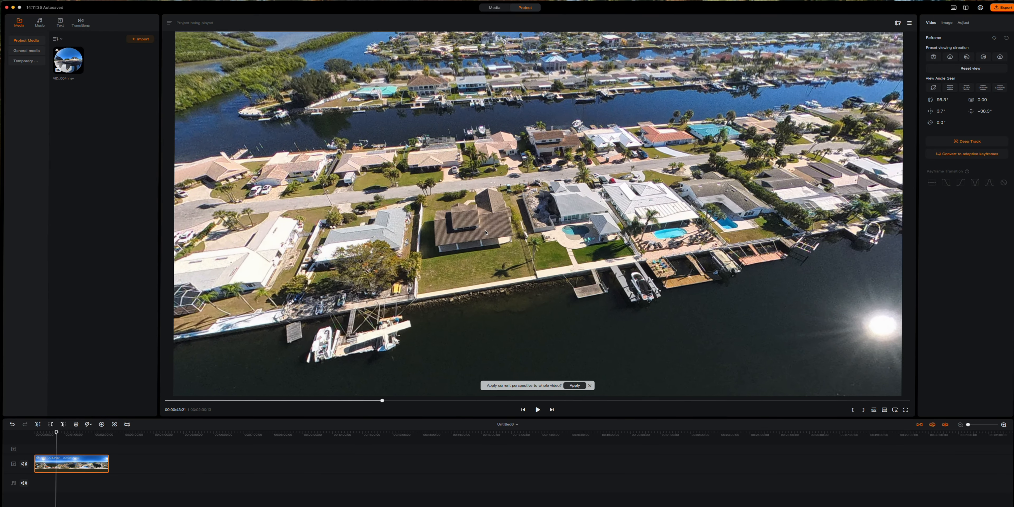
{"action": "scroll", "coordinate": [486, 233], "scroll_direction": "down", "scroll_amount": 5}
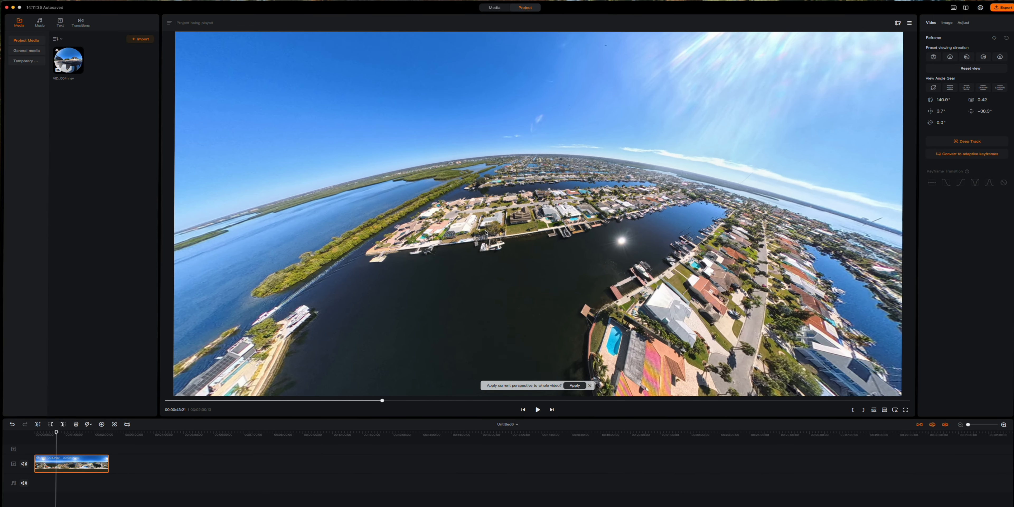
{"action": "scroll", "coordinate": [486, 233], "scroll_direction": "down", "scroll_amount": 1}
{"action": "left_click_drag", "start_coordinate": [486, 233], "coordinate": [547, 131]}
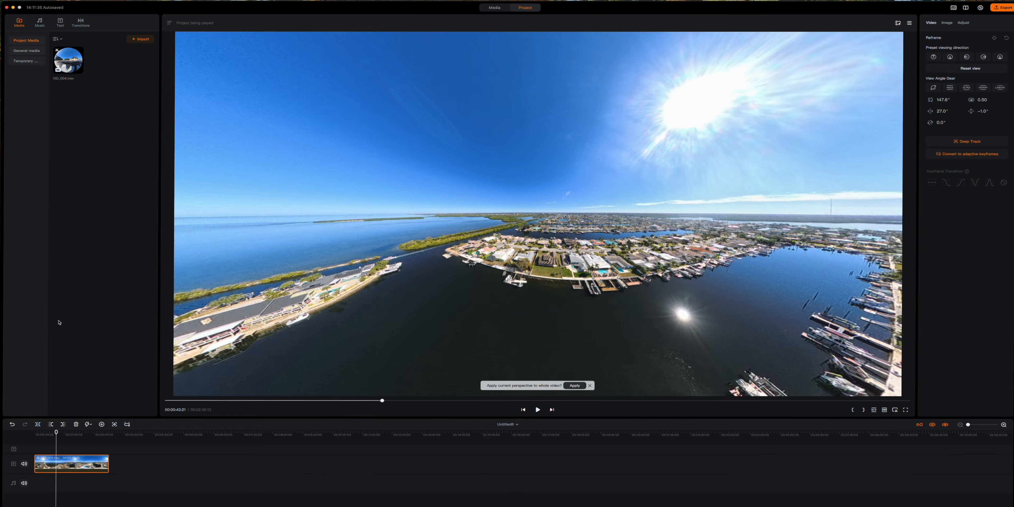
{"action": "left_click_drag", "start_coordinate": [57, 433], "coordinate": [34, 434]}
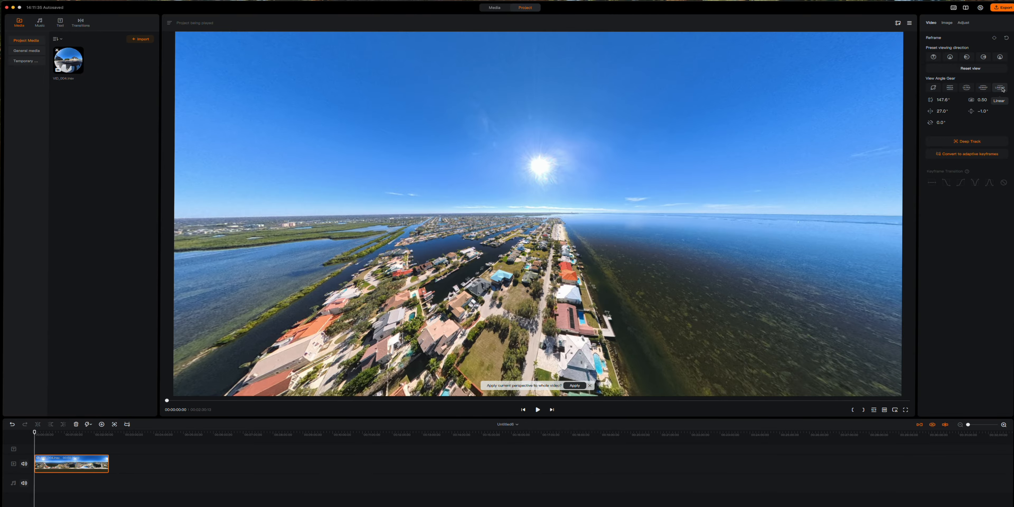
- Switch to the 79° Ultra view angle and split the clip at 00:00:06:04
{"action": "left_click", "coordinate": [966, 88]}
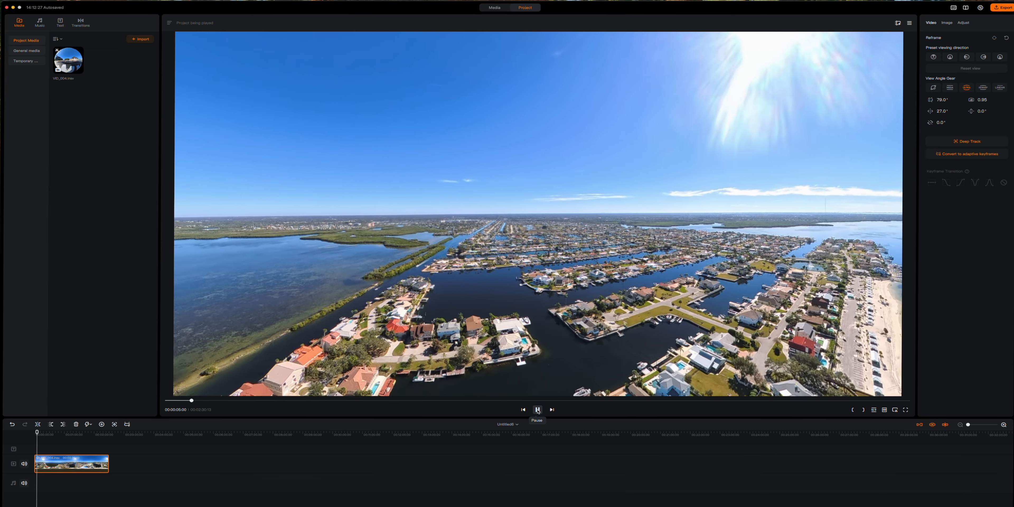
{"action": "left_click", "coordinate": [538, 410]}
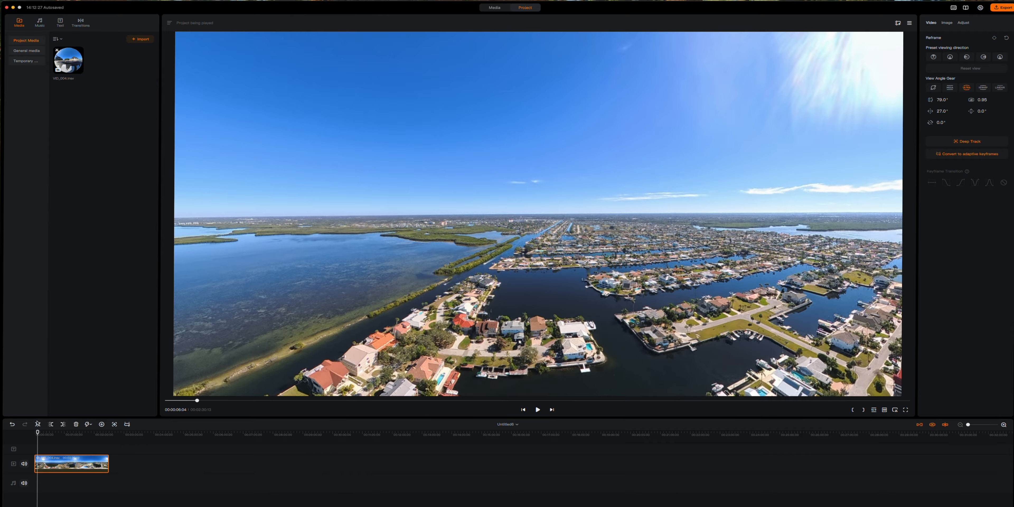
{"action": "left_click", "coordinate": [38, 425]}
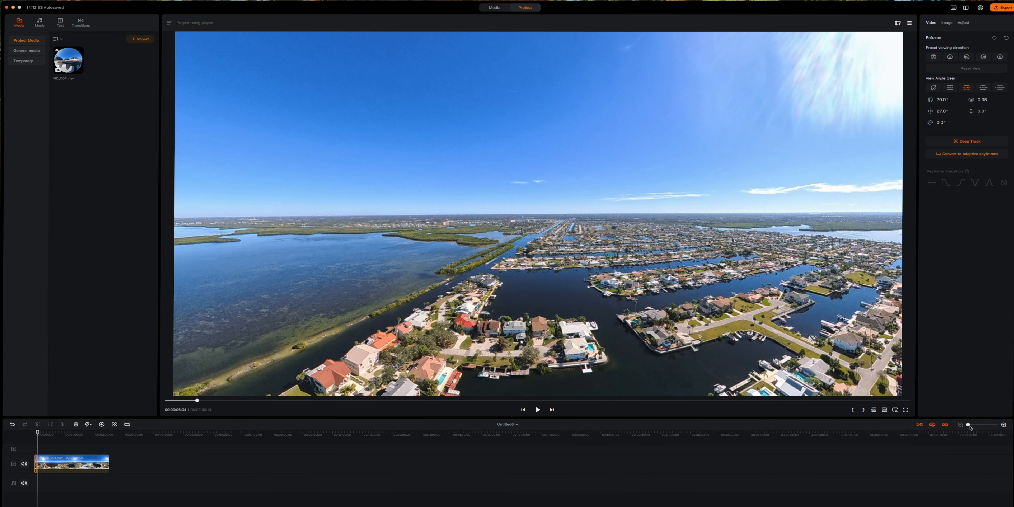
- Zoom the timeline to fill it with the clip and tilt the preview down to 33.9°, -37.7°
{"action": "left_click_drag", "start_coordinate": [968, 425], "coordinate": [974, 425]}
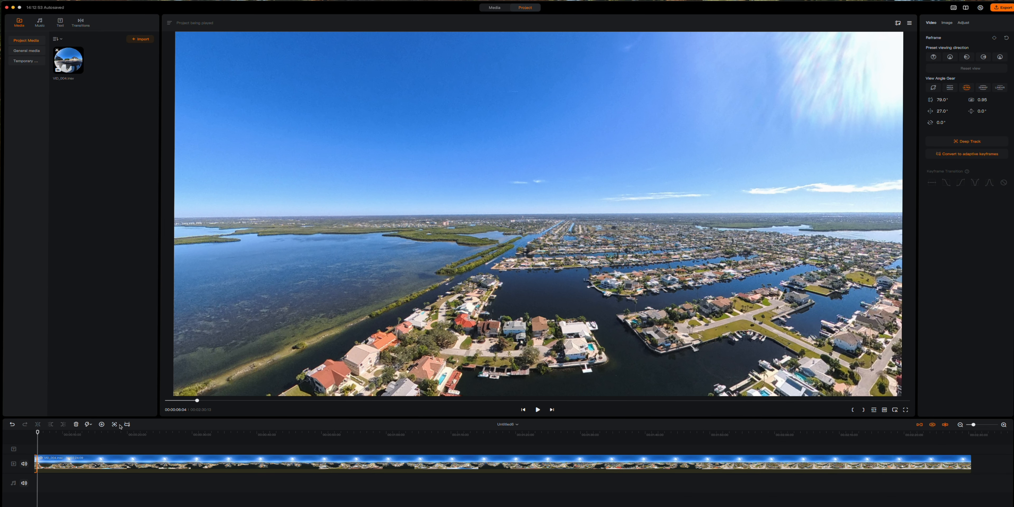
{"action": "left_click_drag", "start_coordinate": [493, 350], "coordinate": [476, 316]}
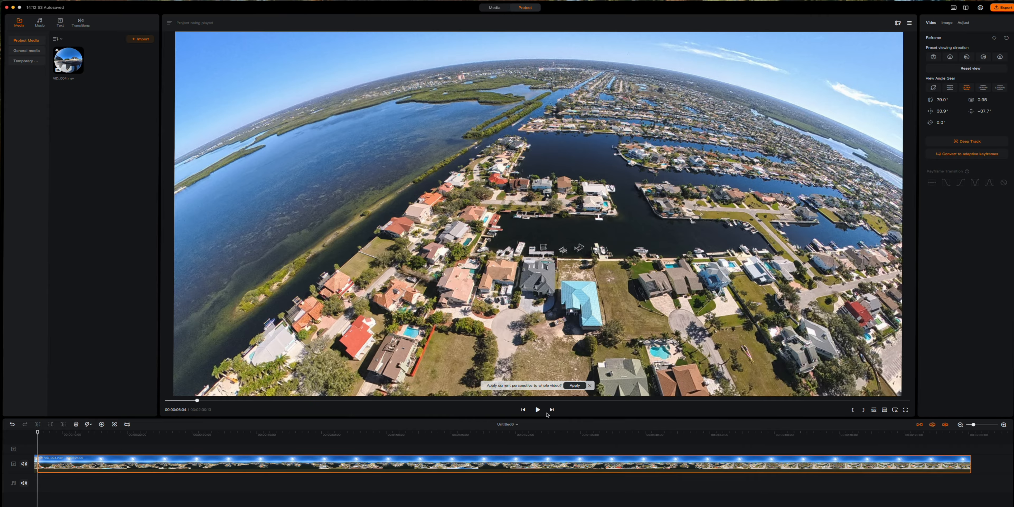
- Add a reframe keyframe at 00:00:13:20 holding the 33.9°, -37.7° canal view
{"action": "left_click", "coordinate": [538, 410]}
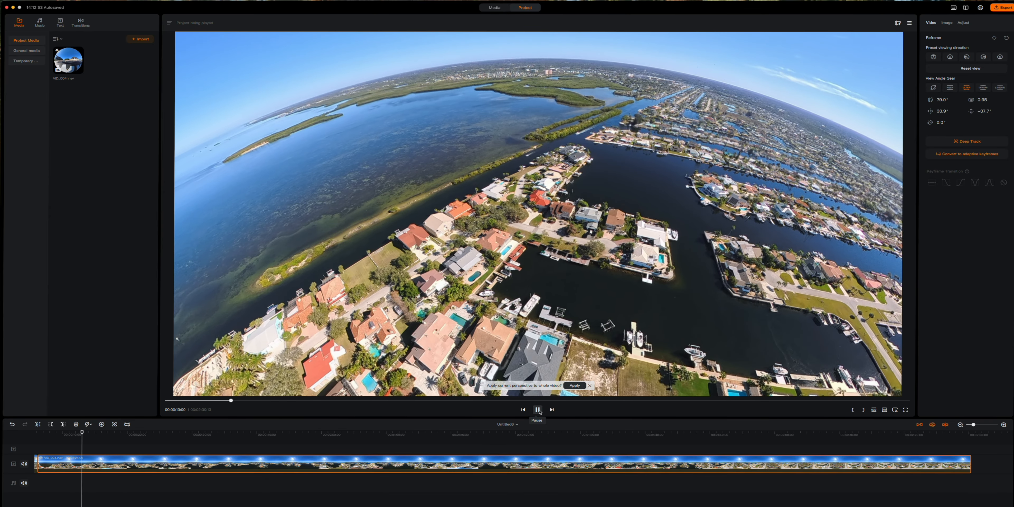
{"action": "left_click", "coordinate": [537, 410]}
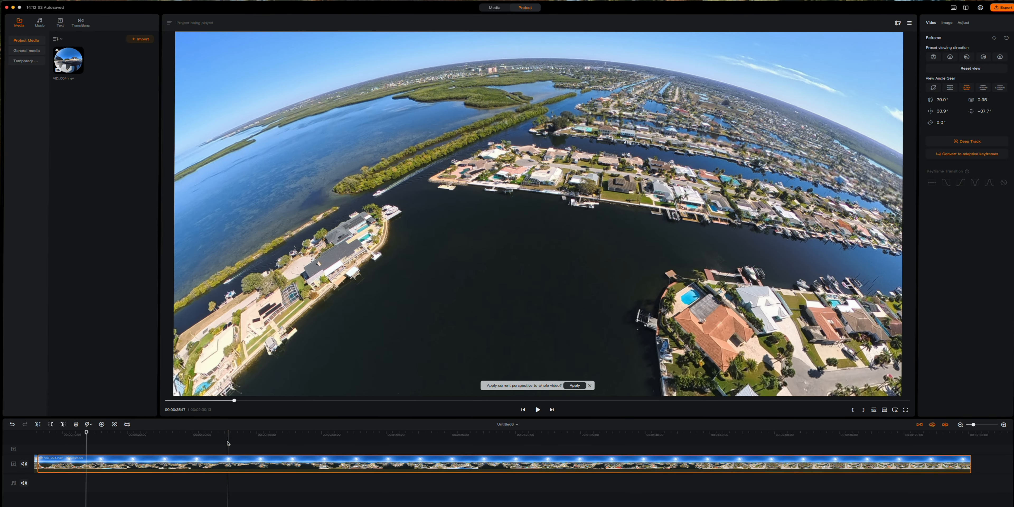
{"action": "left_click", "coordinate": [102, 425]}
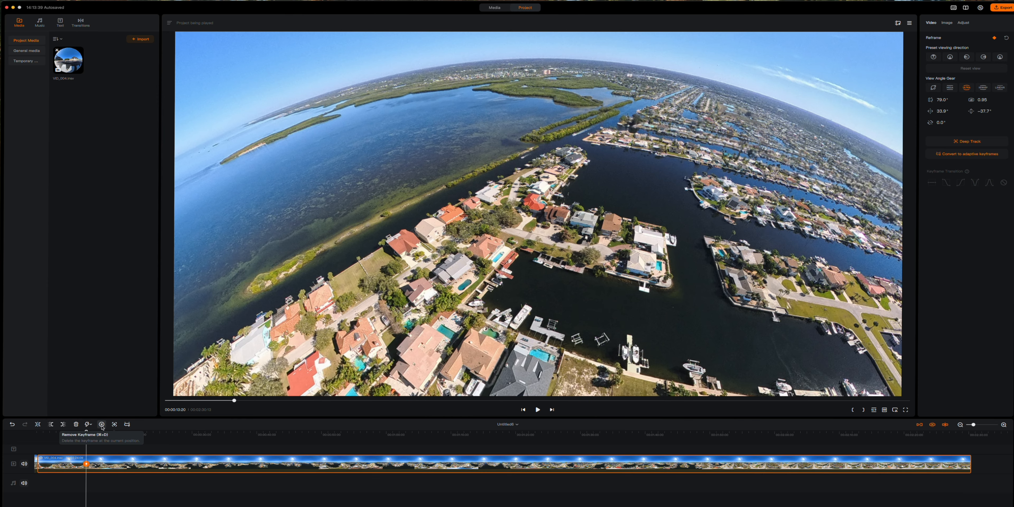
- Apply the Front viewing-direction preset so both angles read 0.0° at this keyframe
{"action": "right_click", "coordinate": [87, 464]}
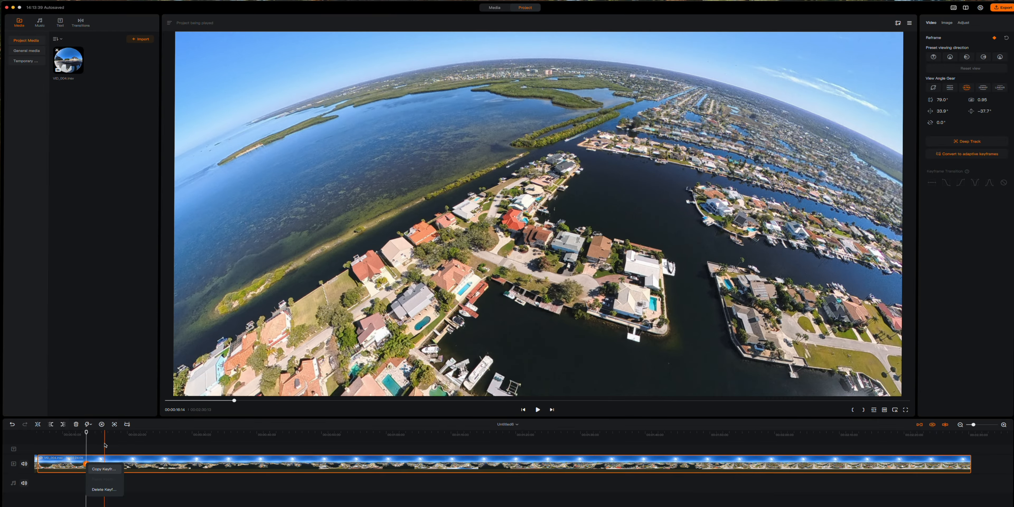
{"action": "left_click_drag", "start_coordinate": [272, 388], "coordinate": [418, 350]}
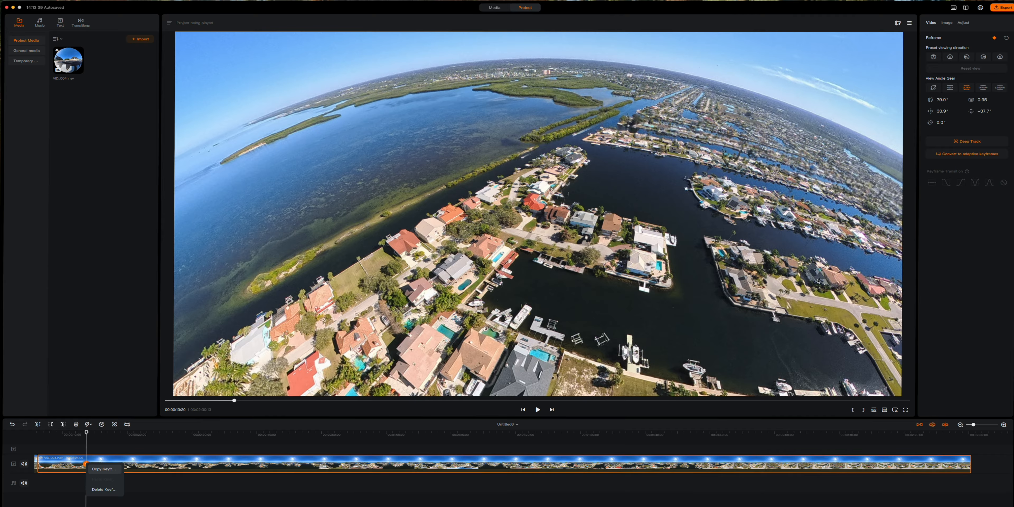
{"action": "left_click", "coordinate": [934, 58]}
{"action": "left_click", "coordinate": [934, 58]}
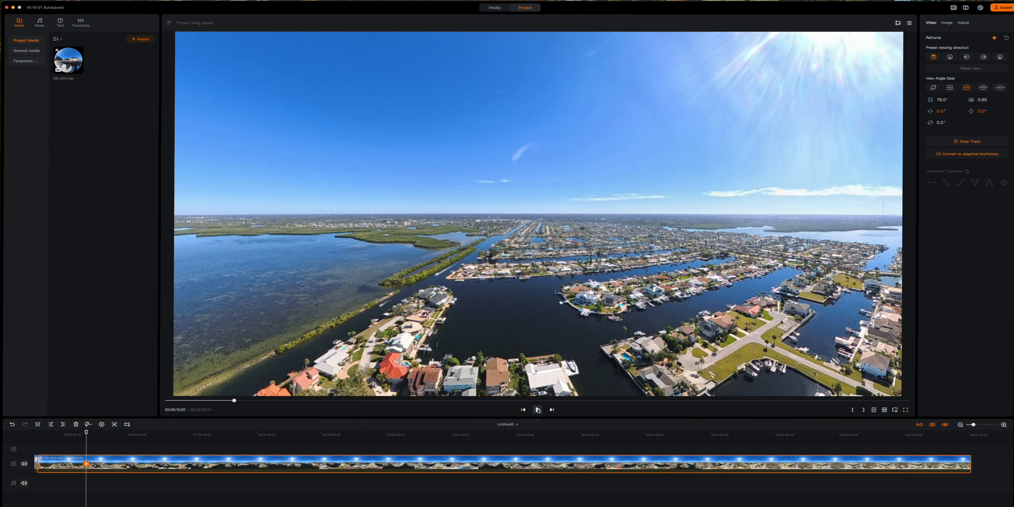
- Play the clip forward and pause near 00:00:31:26
{"action": "left_click", "coordinate": [538, 410]}
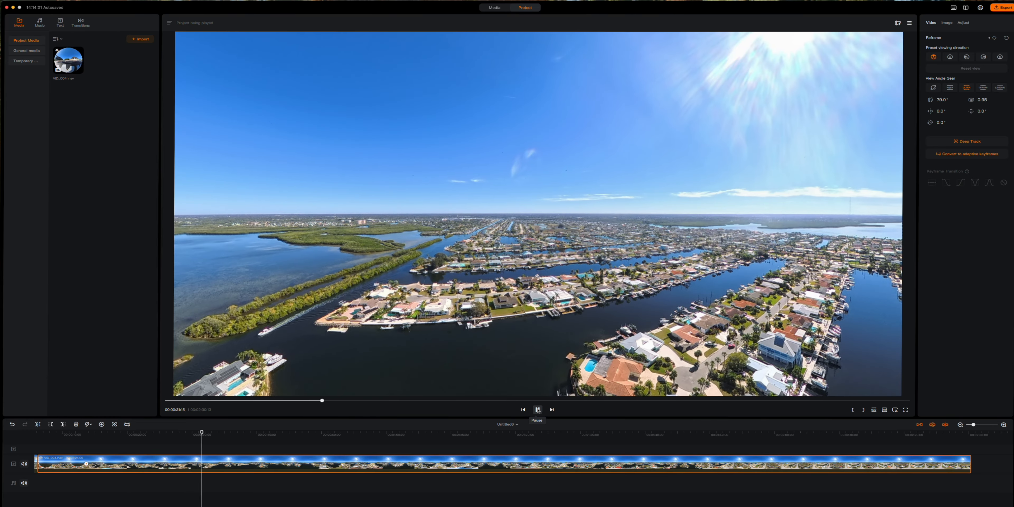
{"action": "left_click", "coordinate": [538, 410]}
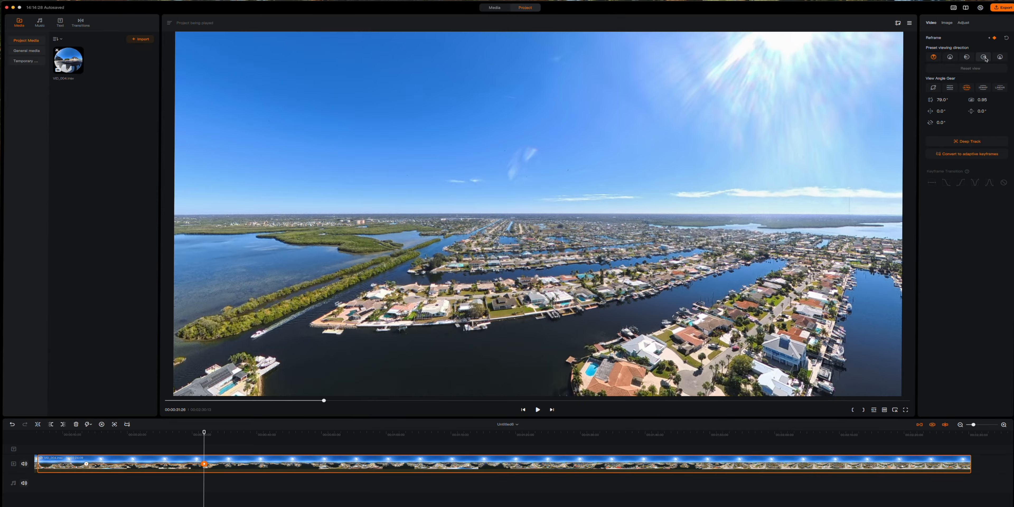
- Apply the Overhead preset for a -90.0° top-down view, preview it, and scrub back to check
{"action": "left_click", "coordinate": [1001, 57]}
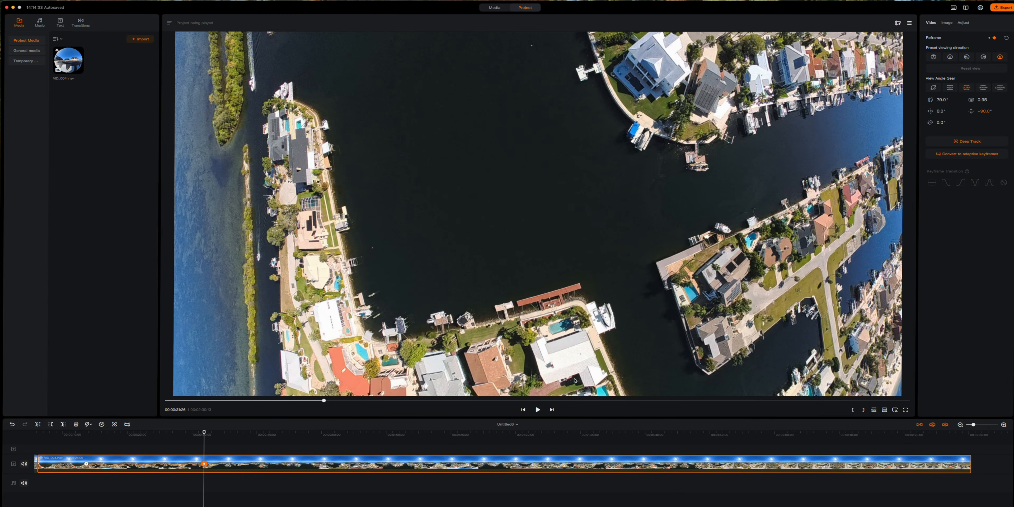
{"action": "left_click", "coordinate": [538, 410]}
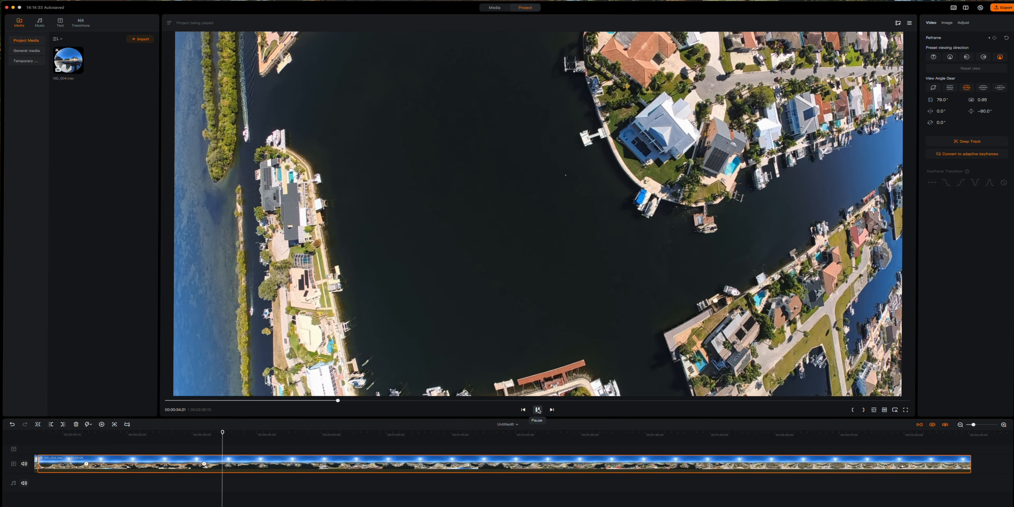
{"action": "left_click", "coordinate": [538, 410]}
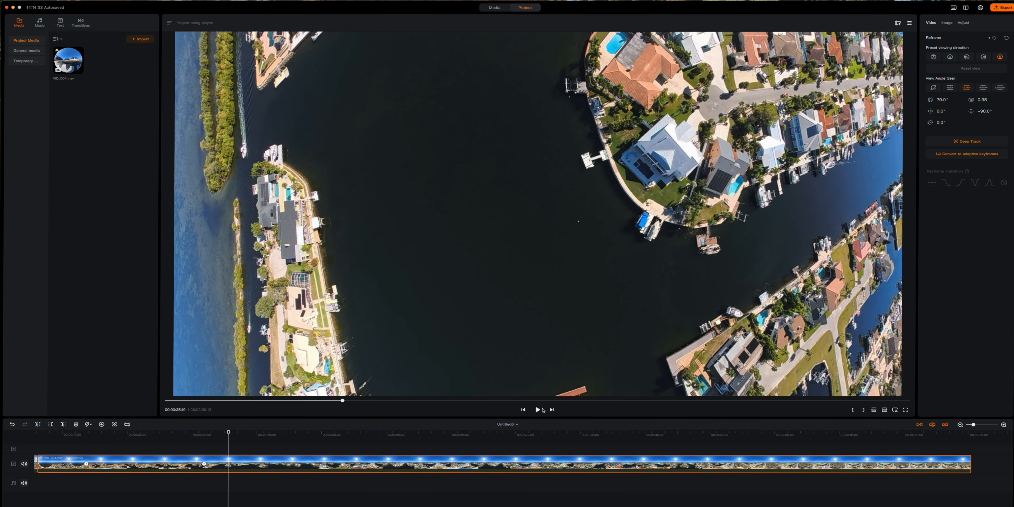
{"action": "left_click_drag", "start_coordinate": [228, 432], "coordinate": [33, 440]}
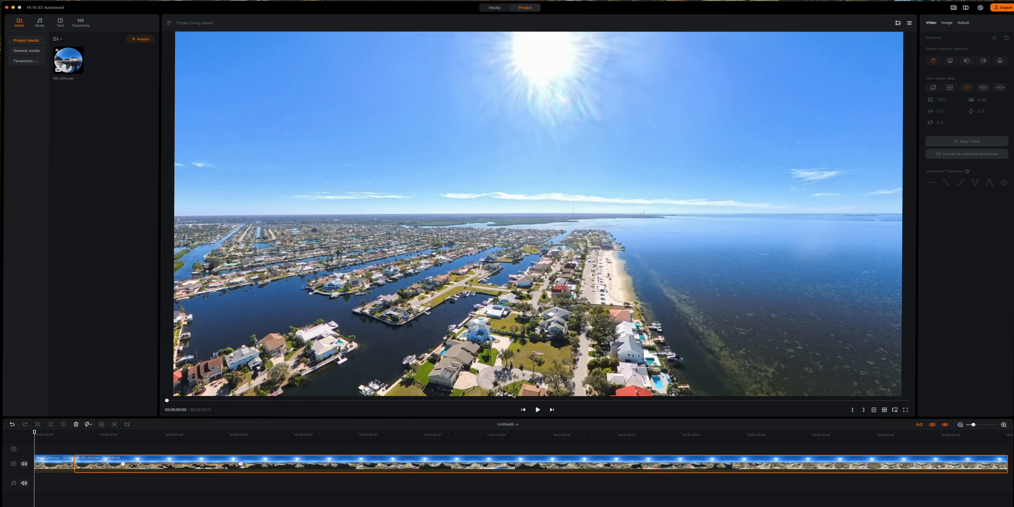
- Play on to 00:00:39:10 and add a reframe keyframe there
{"action": "left_click", "coordinate": [538, 410]}
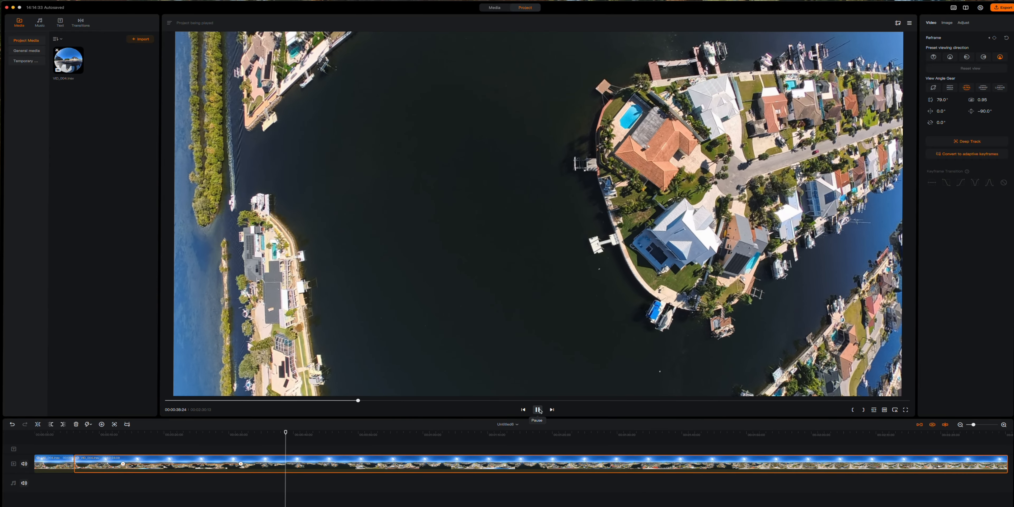
{"action": "left_click", "coordinate": [538, 410]}
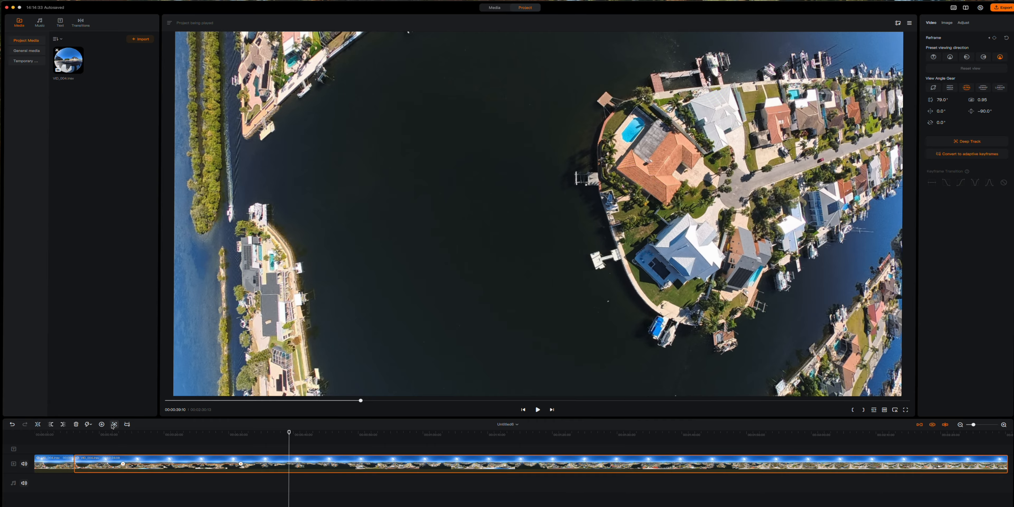
{"action": "left_click", "coordinate": [101, 424]}
- Apply the Rear preset (160.0°, 0.0°) and preview playback through 00:00:42:21
{"action": "left_click", "coordinate": [951, 58]}
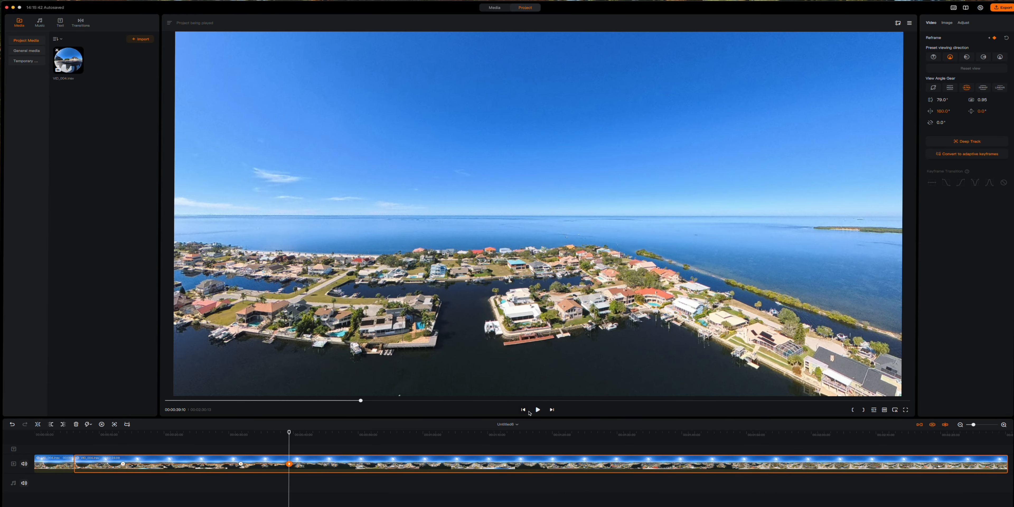
{"action": "left_click", "coordinate": [537, 410]}
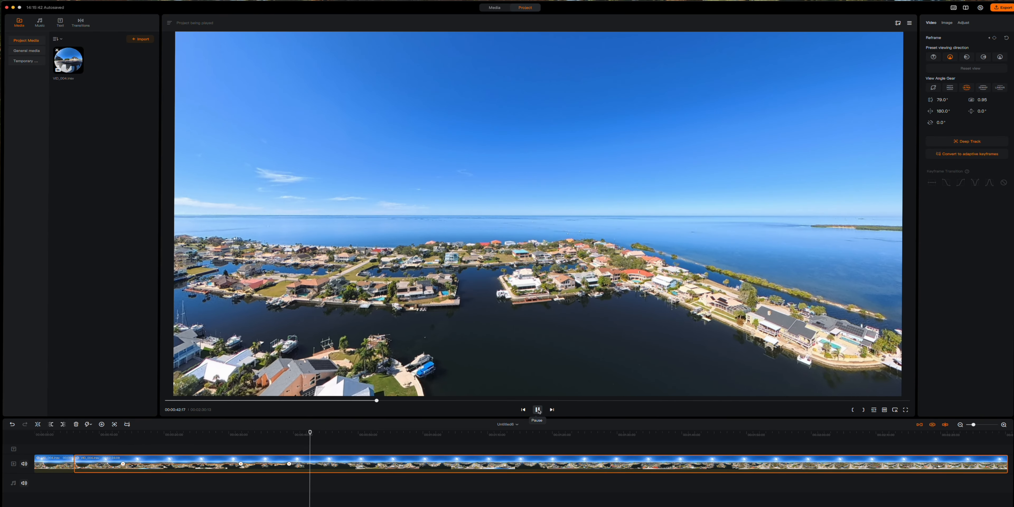
{"action": "left_click", "coordinate": [262, 466]}
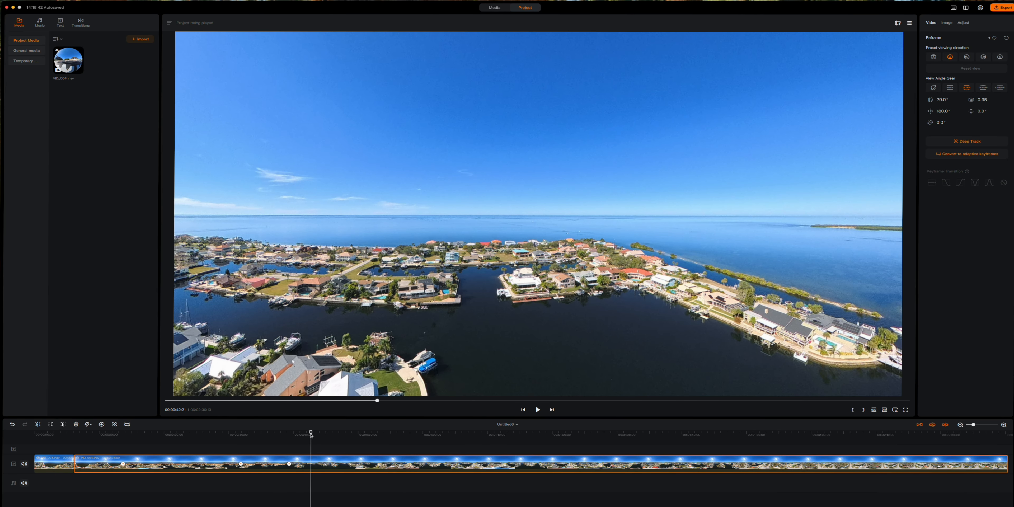
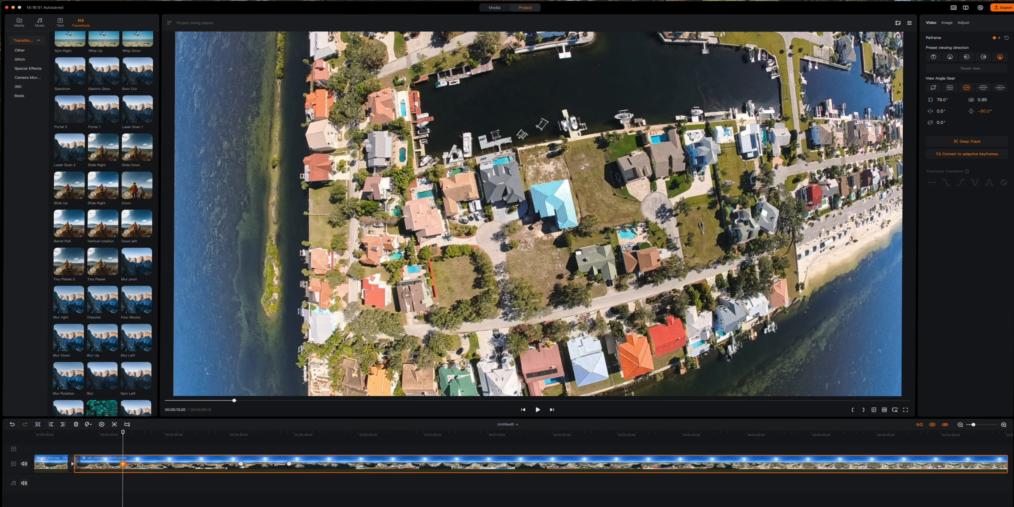
- Try the Left, Rear and Front presets, then settle the 13:20 keyframe on the Right view
{"action": "left_click", "coordinate": [966, 58]}
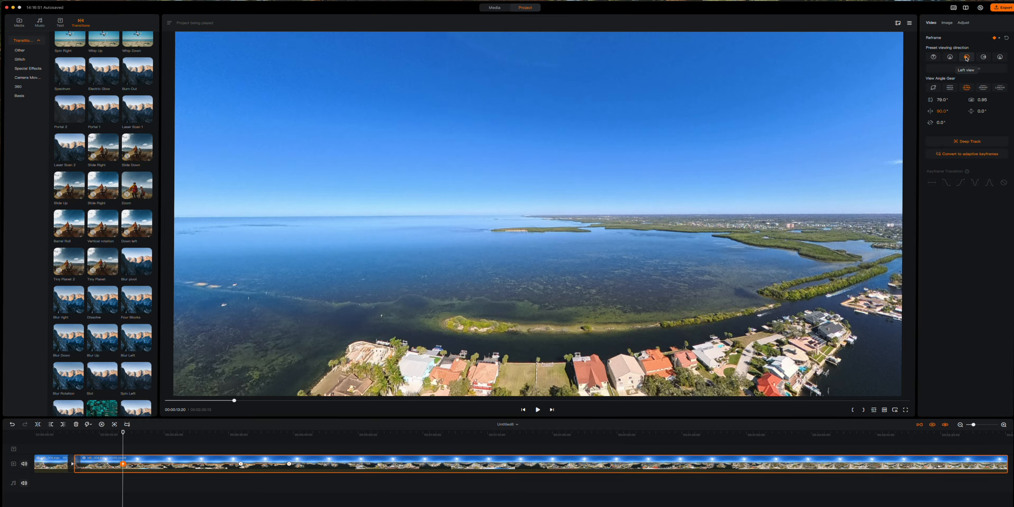
{"action": "left_click", "coordinate": [950, 57]}
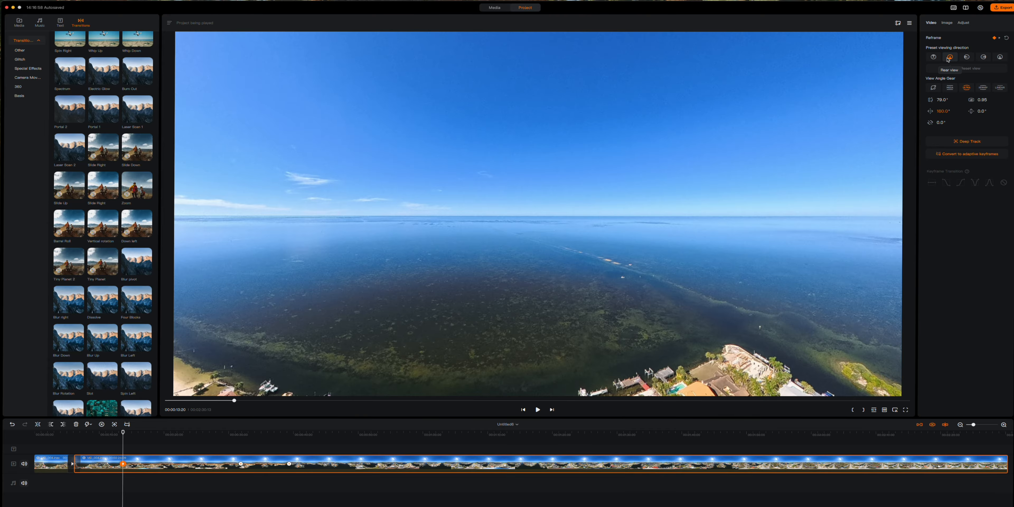
{"action": "left_click", "coordinate": [936, 58]}
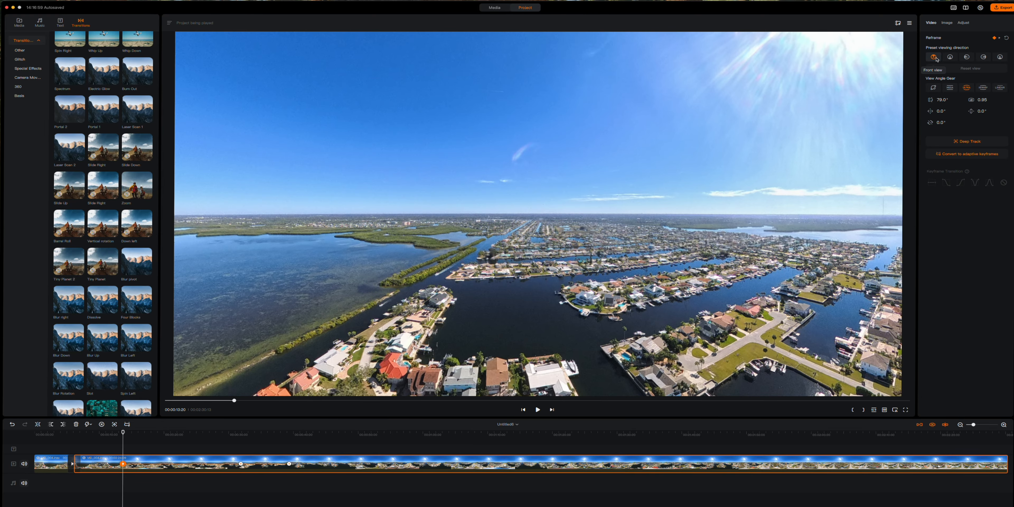
{"action": "left_click", "coordinate": [982, 58]}
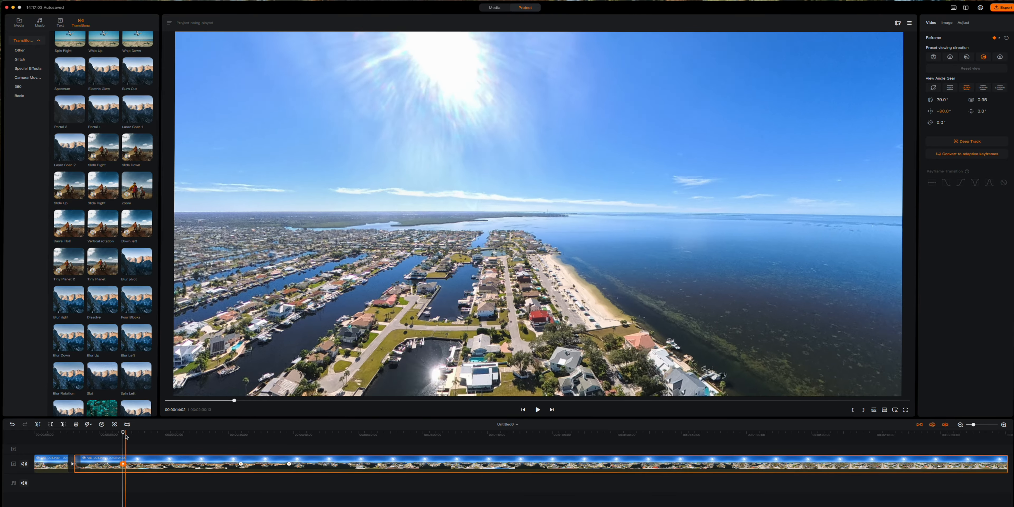
{"action": "left_click_drag", "start_coordinate": [122, 432], "coordinate": [63, 433]}
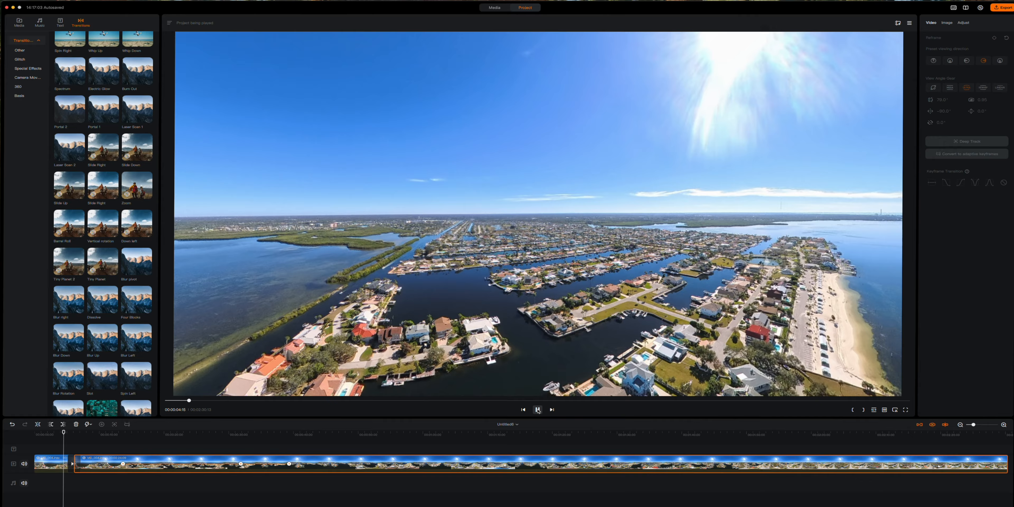
{"action": "left_click", "coordinate": [538, 409]}
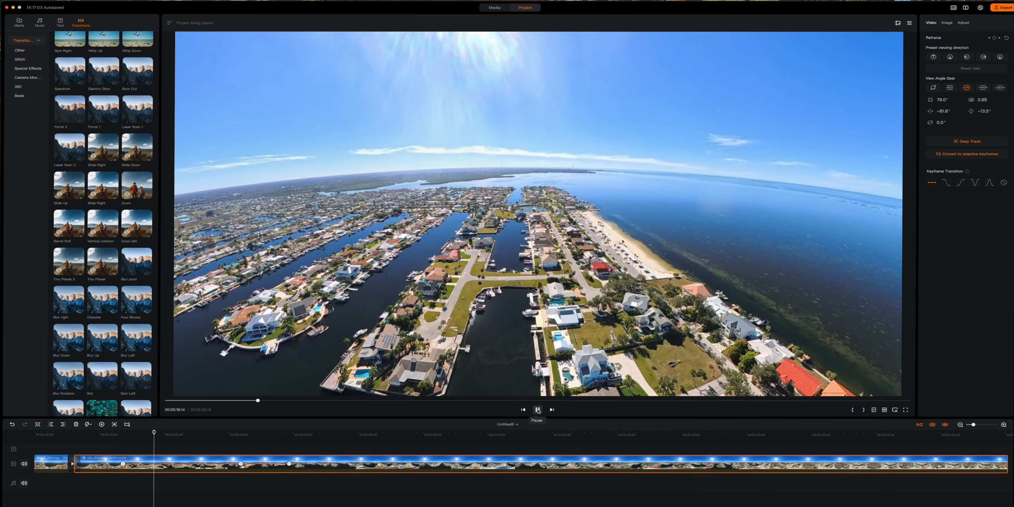
{"action": "left_click", "coordinate": [538, 409]}
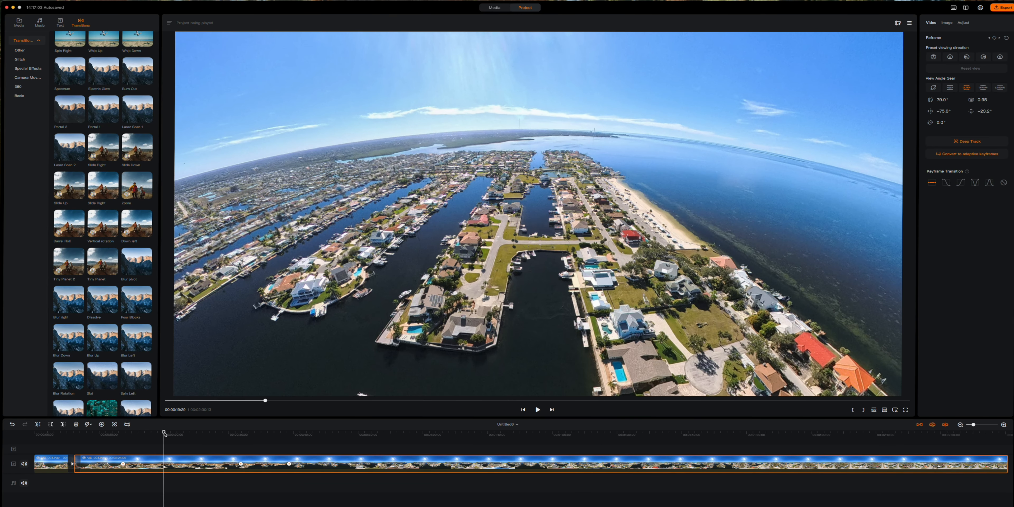
{"action": "left_click", "coordinate": [191, 434]}
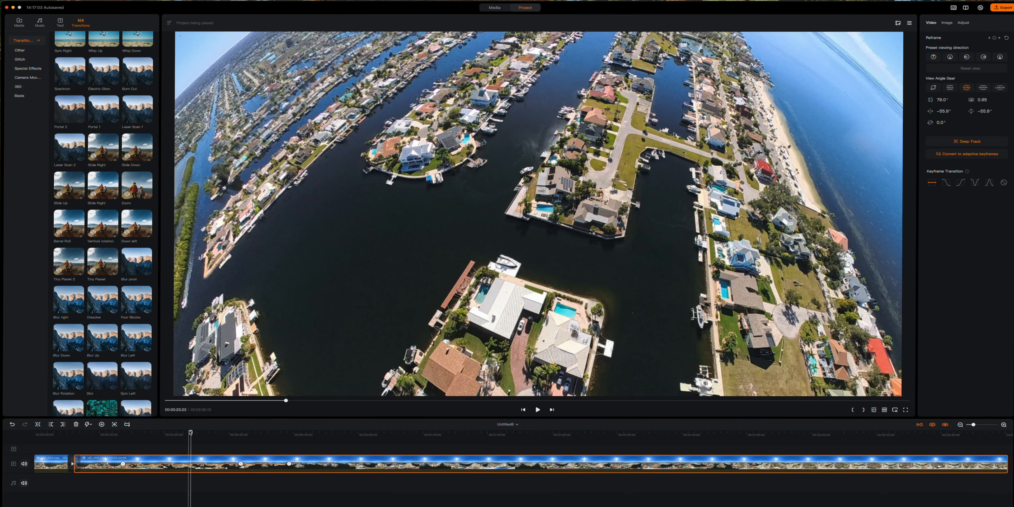
{"action": "left_click_drag", "start_coordinate": [191, 432], "coordinate": [117, 432]}
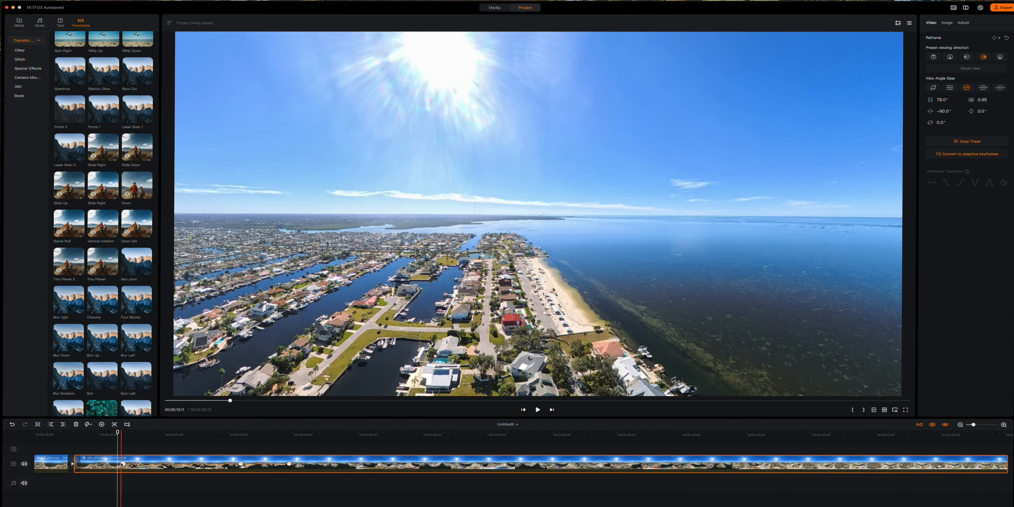
{"action": "left_click", "coordinate": [123, 464]}
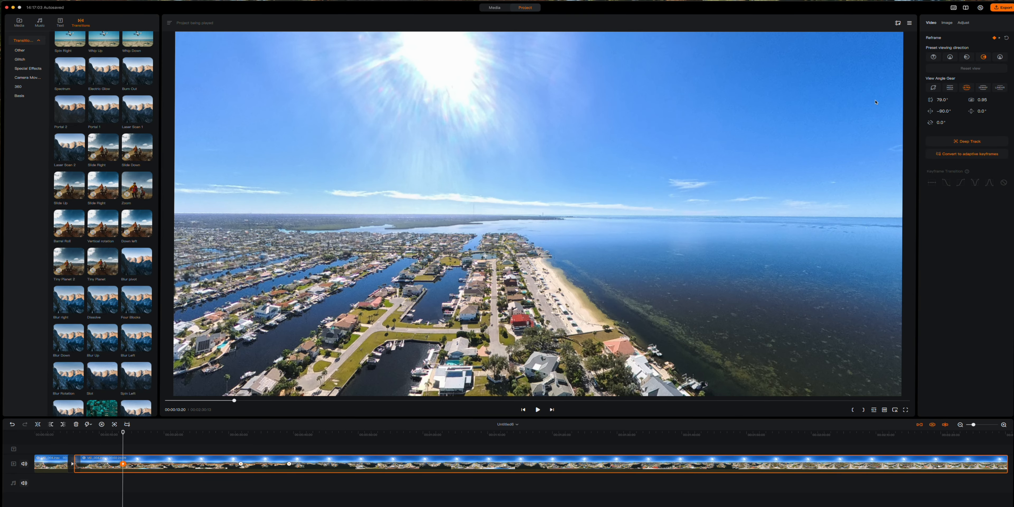
- Switch the 13:20 keyframe to Tiny Planet and zoom in until the neighbourhood fills the frame
{"action": "left_click", "coordinate": [936, 90]}
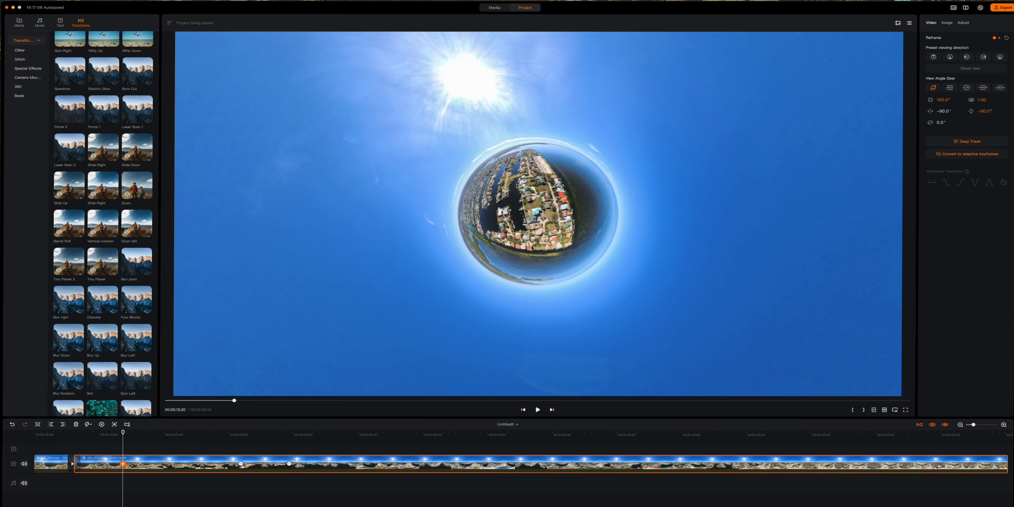
{"action": "scroll", "coordinate": [517, 185], "scroll_direction": "up", "scroll_amount": 1}
{"action": "scroll", "coordinate": [517, 185], "scroll_direction": "up", "scroll_amount": 4}
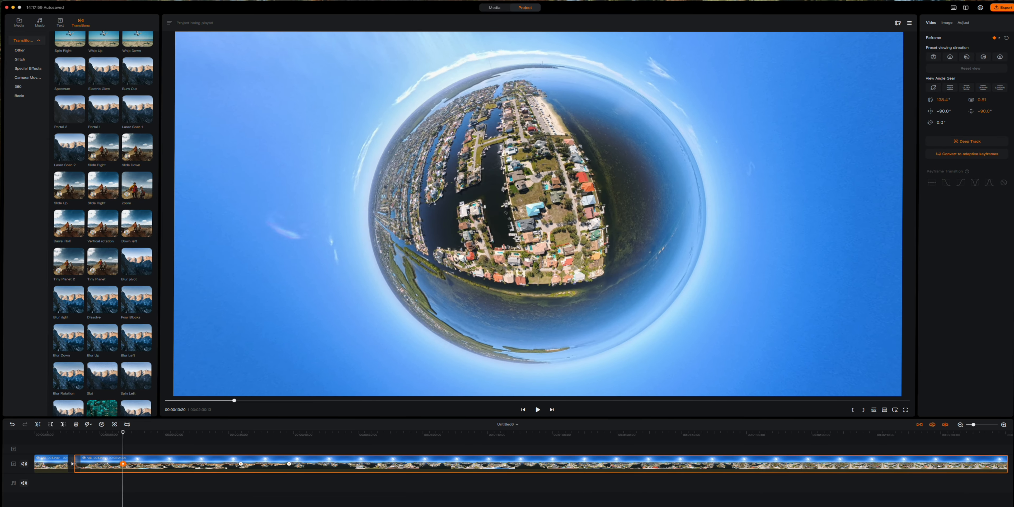
{"action": "scroll", "coordinate": [517, 185], "scroll_direction": "up", "scroll_amount": 2}
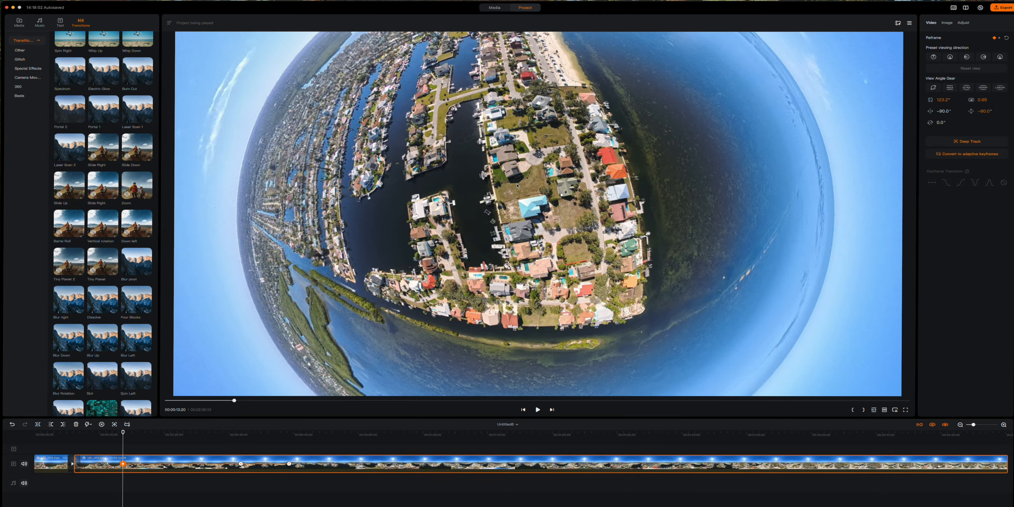
{"action": "scroll", "coordinate": [517, 185], "scroll_direction": "up", "scroll_amount": 1}
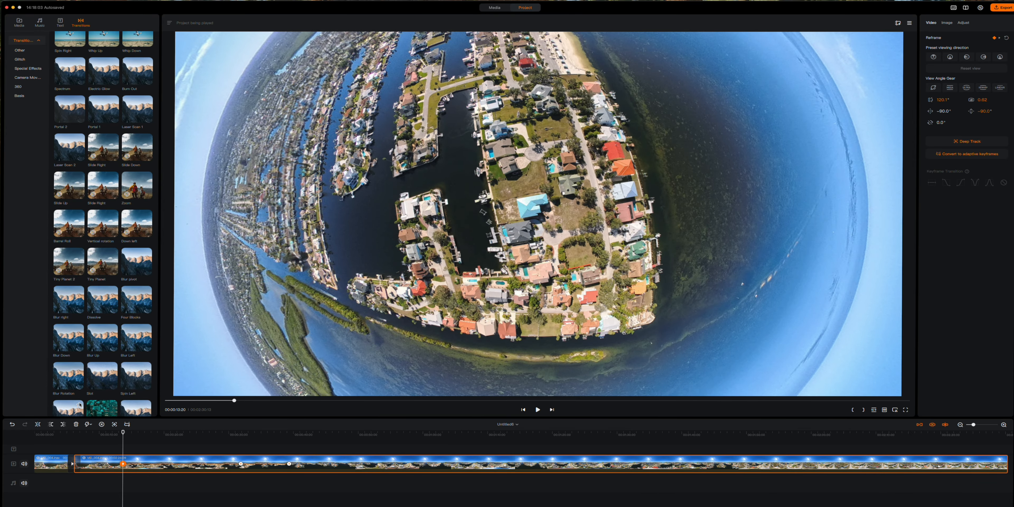
- Scrub back to about 9 seconds and play the transition into the tiny planet
{"action": "left_click", "coordinate": [107, 433]}
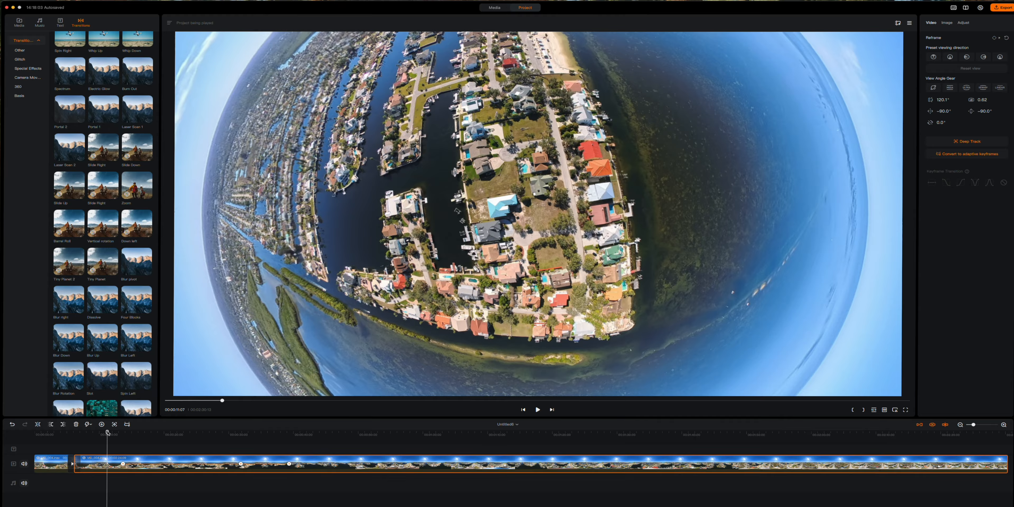
{"action": "left_click_drag", "start_coordinate": [107, 432], "coordinate": [93, 433]}
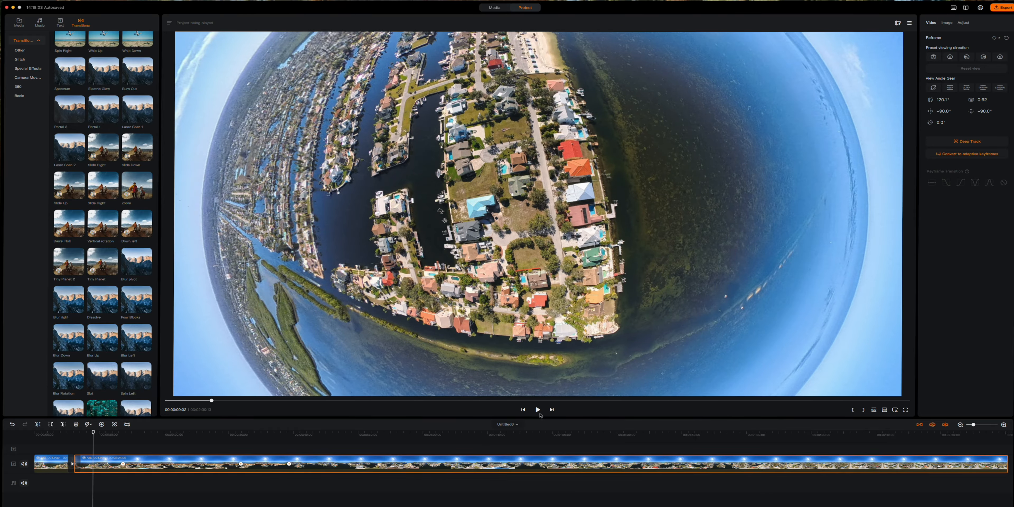
{"action": "left_click", "coordinate": [538, 410]}
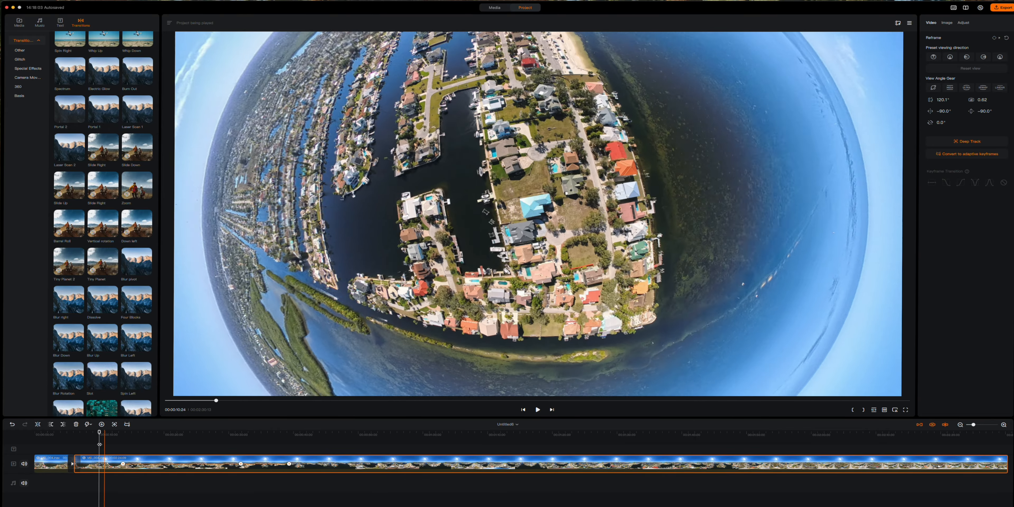
{"action": "left_click_drag", "start_coordinate": [99, 435], "coordinate": [29, 440]}
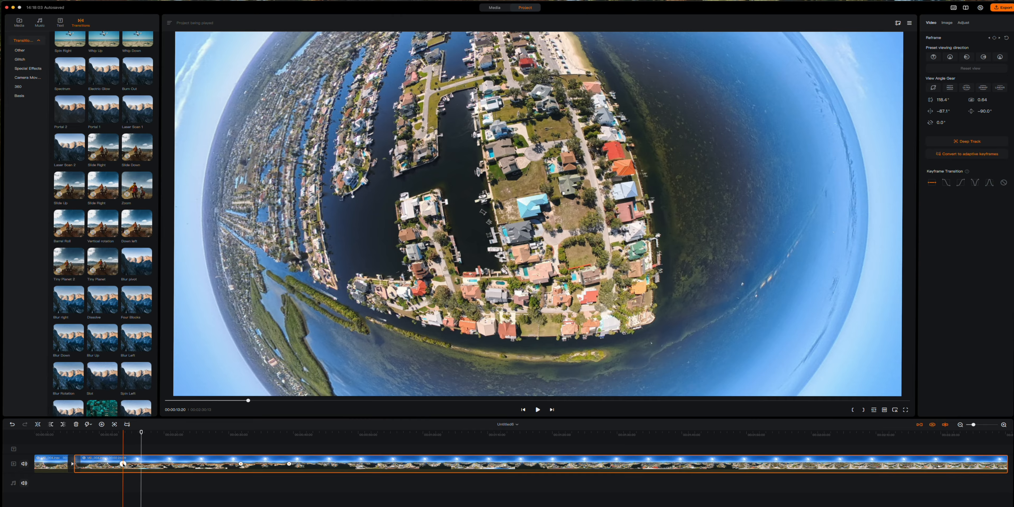
- Select the tiny-planet keyframe, then replay the clip from about 5 seconds
{"action": "left_click", "coordinate": [123, 464]}
{"action": "right_click", "coordinate": [123, 465]}
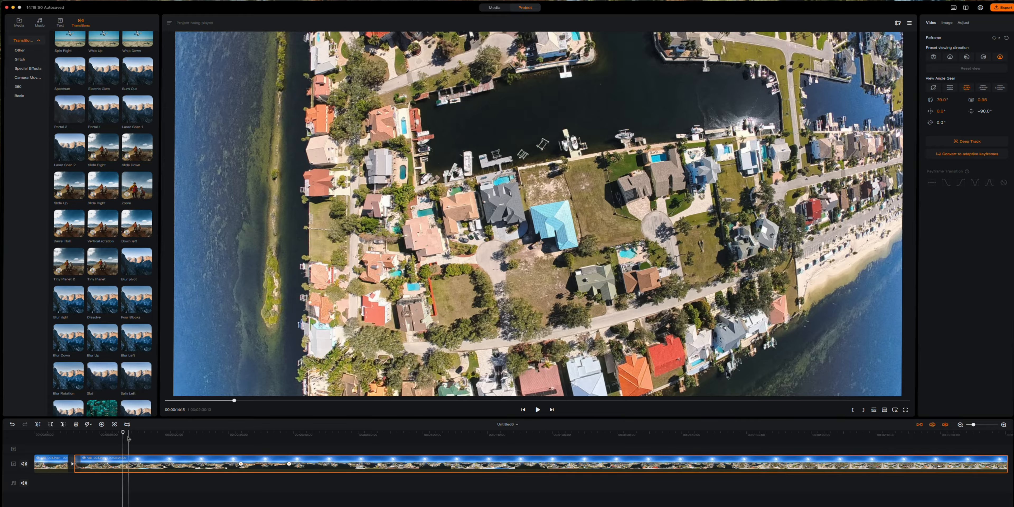
{"action": "left_click_drag", "start_coordinate": [127, 438], "coordinate": [69, 433]}
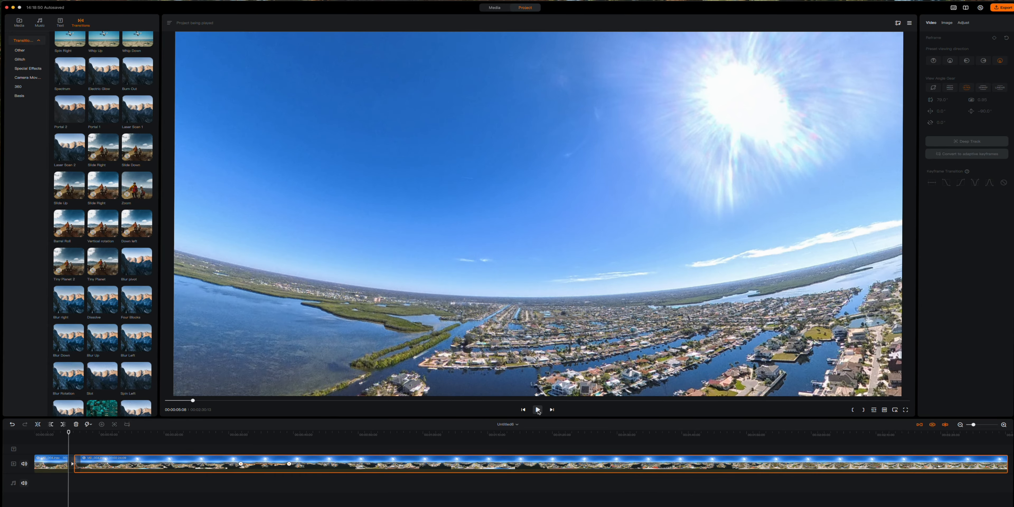
{"action": "left_click", "coordinate": [538, 410]}
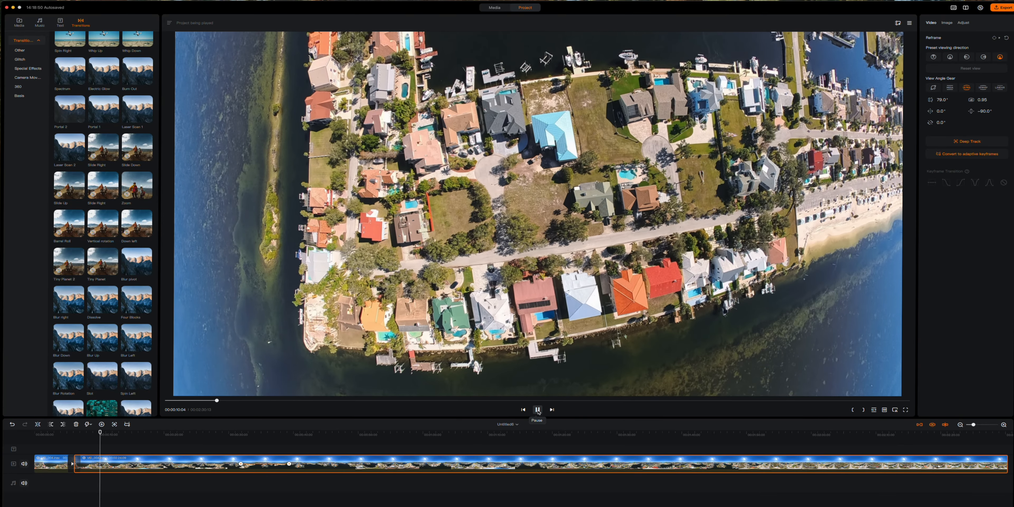
{"action": "left_click", "coordinate": [537, 410]}
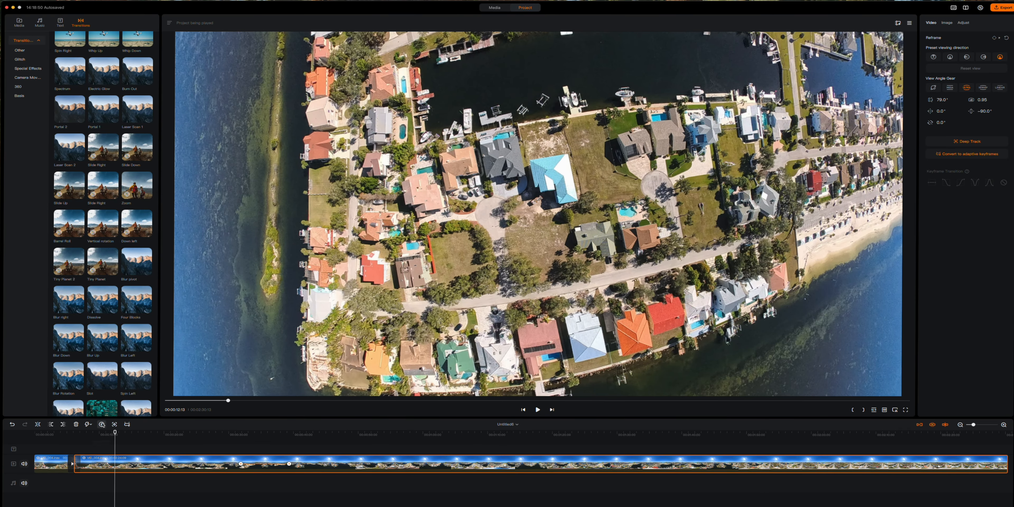
- Add a keyframe at about 12:13 set to the Front view, and review the camera move
{"action": "left_click", "coordinate": [101, 424]}
{"action": "left_click", "coordinate": [934, 58]}
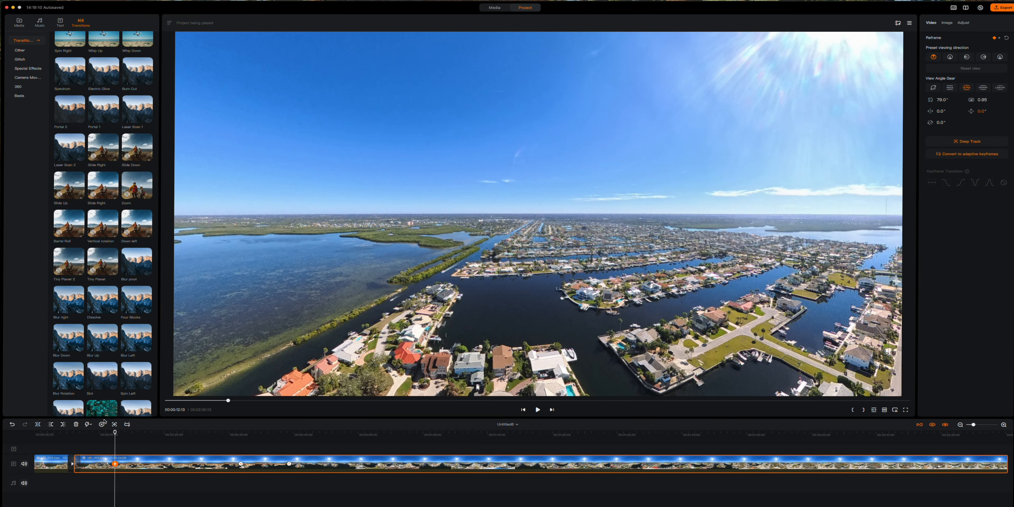
{"action": "left_click_drag", "start_coordinate": [115, 433], "coordinate": [63, 429]}
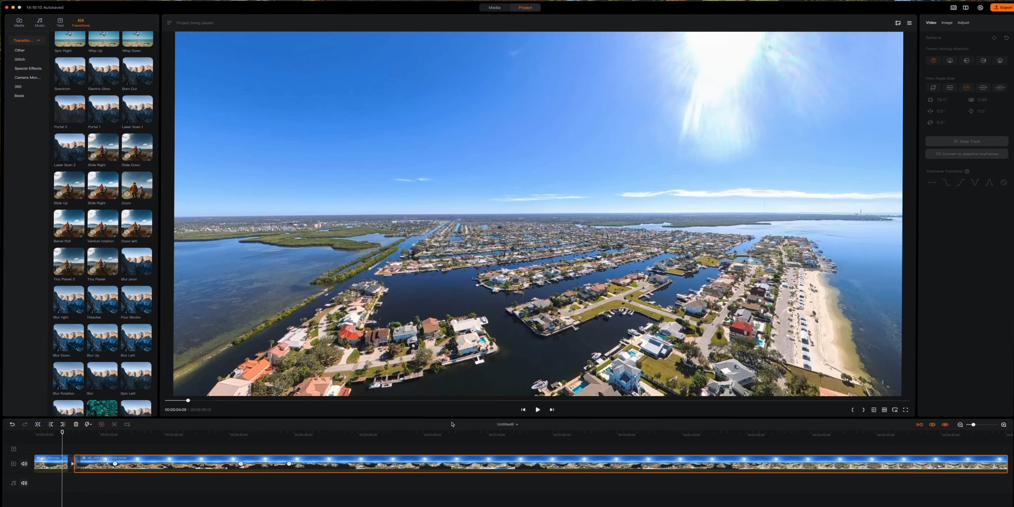
{"action": "left_click", "coordinate": [537, 410]}
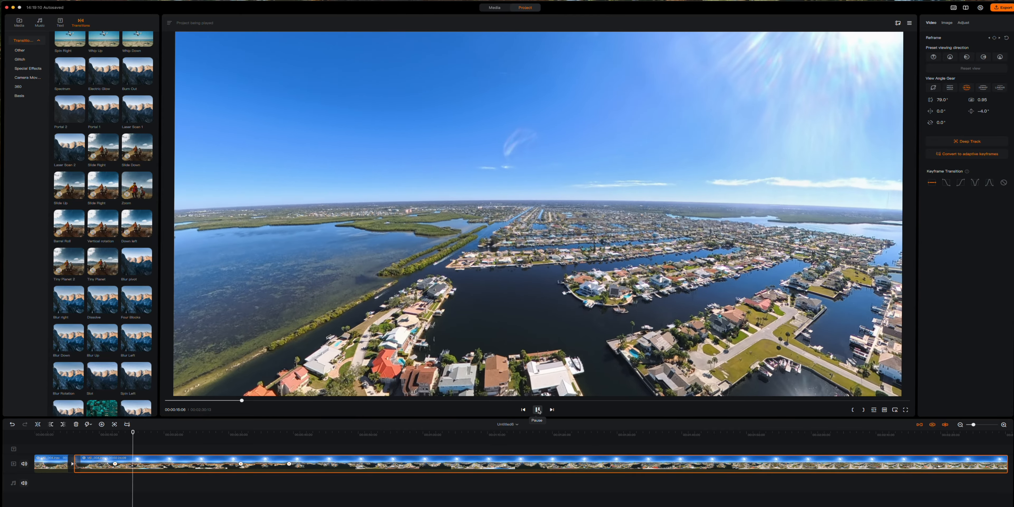
{"action": "left_click", "coordinate": [538, 409]}
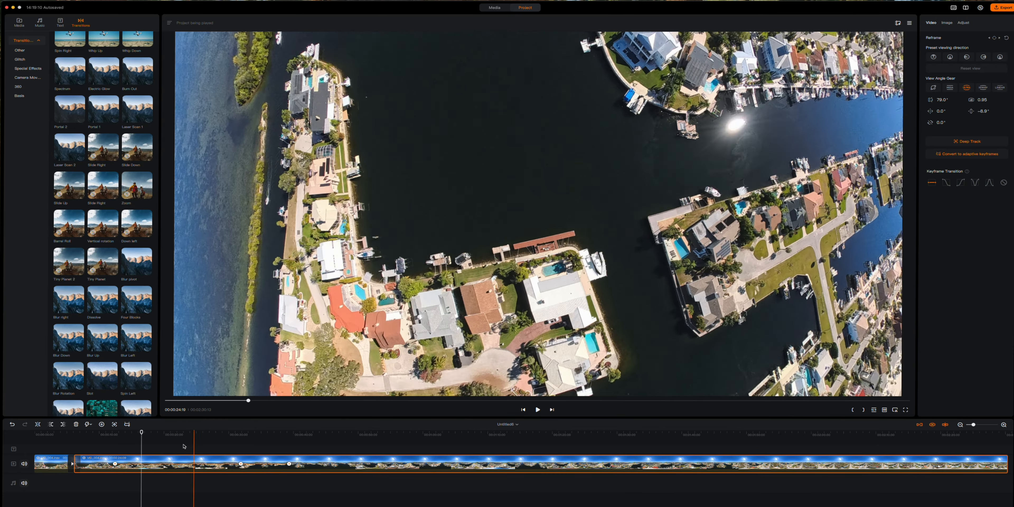
{"action": "left_click", "coordinate": [109, 435]}
{"action": "left_click", "coordinate": [94, 435]}
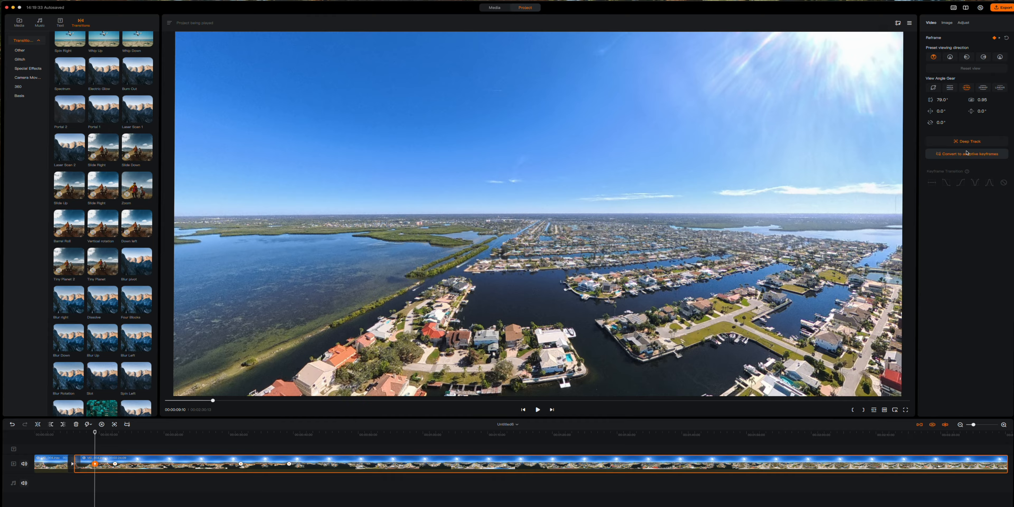
- Turn the keyframe to the Left view tilted down toward the shoreline houses, and review from 4 seconds
{"action": "left_click", "coordinate": [950, 57]}
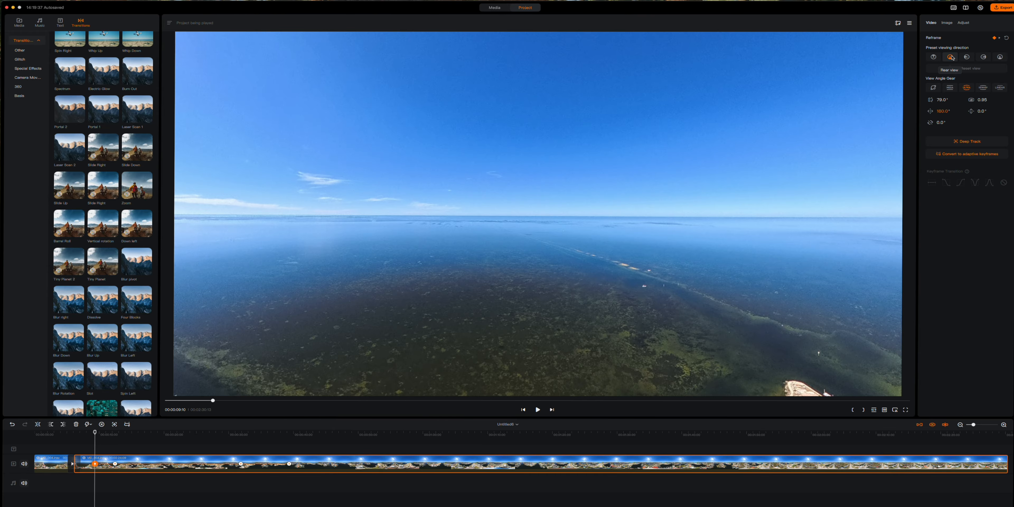
{"action": "left_click", "coordinate": [968, 57]}
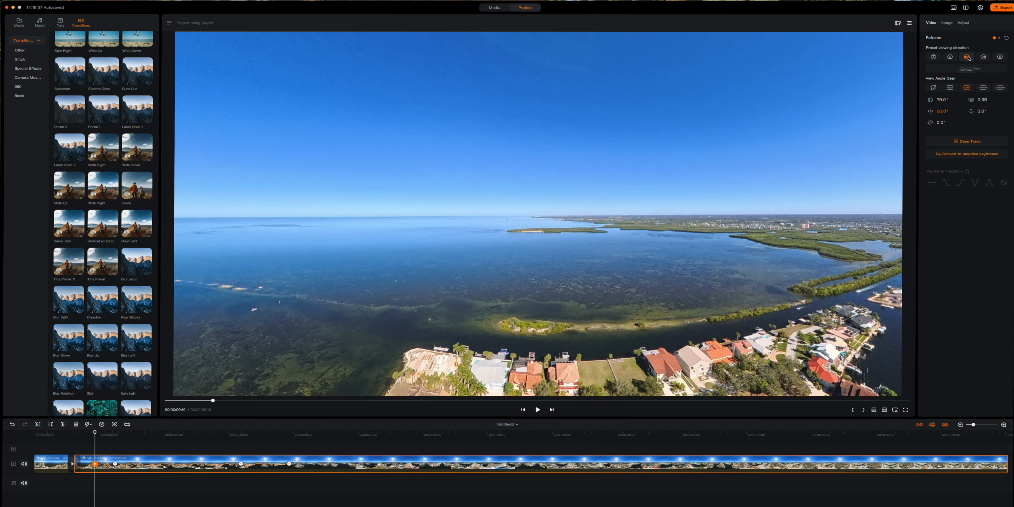
{"action": "left_click_drag", "start_coordinate": [771, 210], "coordinate": [717, 114]}
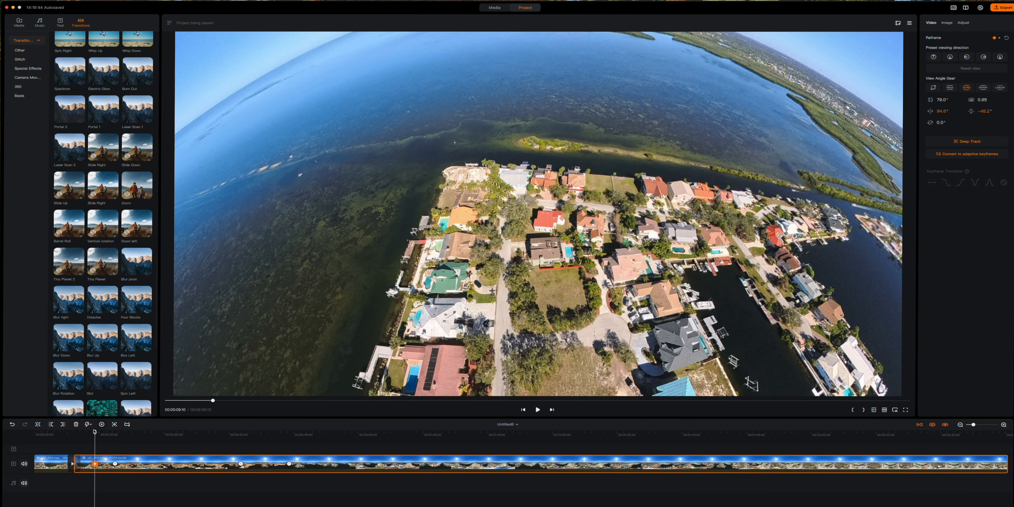
{"action": "left_click_drag", "start_coordinate": [95, 432], "coordinate": [62, 431]}
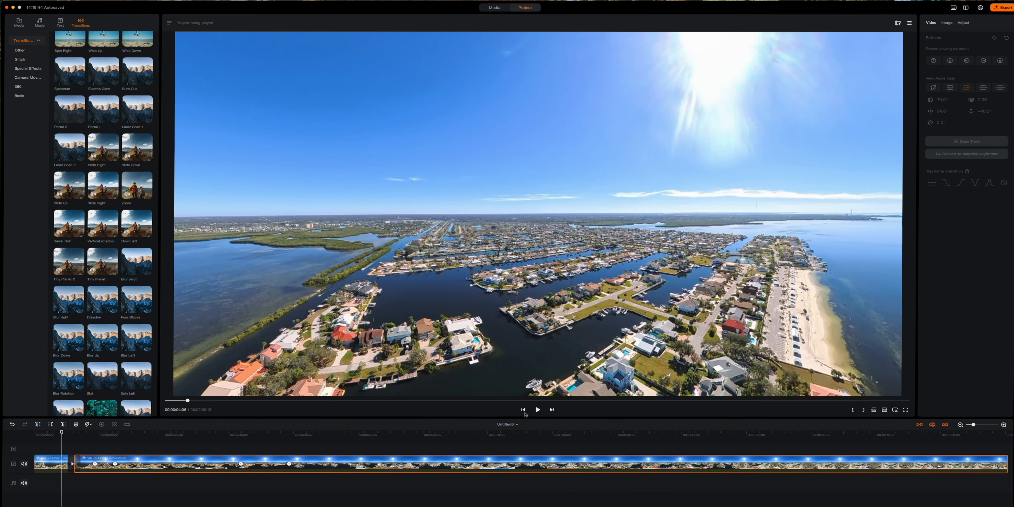
{"action": "left_click", "coordinate": [537, 410]}
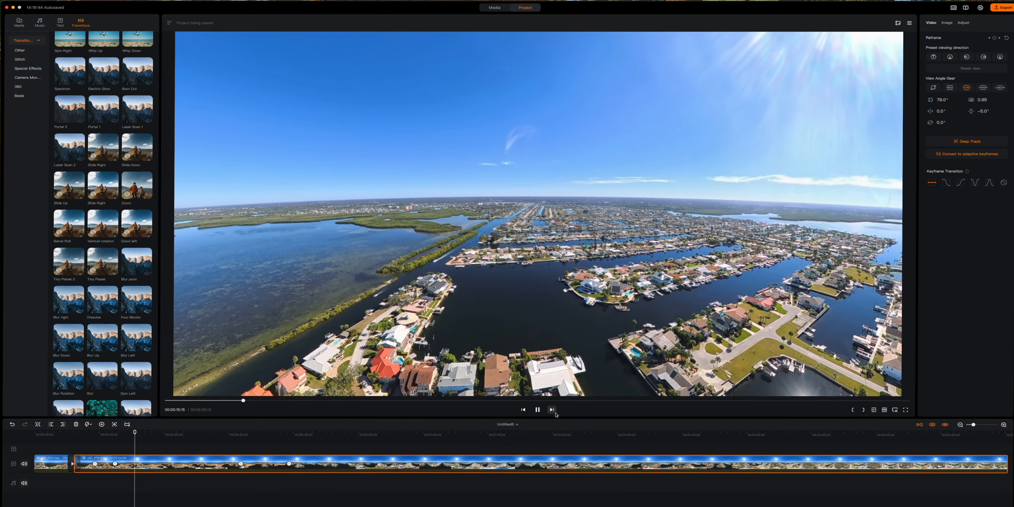
{"action": "left_click_drag", "start_coordinate": [140, 433], "coordinate": [120, 432]}
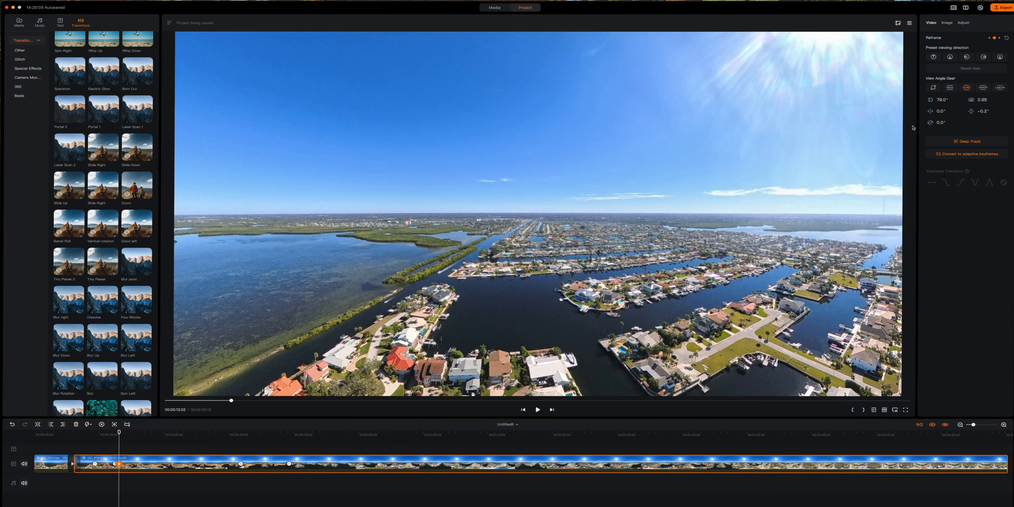
- Aim the 13-second keyframe left and steeply down onto the houses, then replay from 11 seconds
{"action": "left_click", "coordinate": [967, 58]}
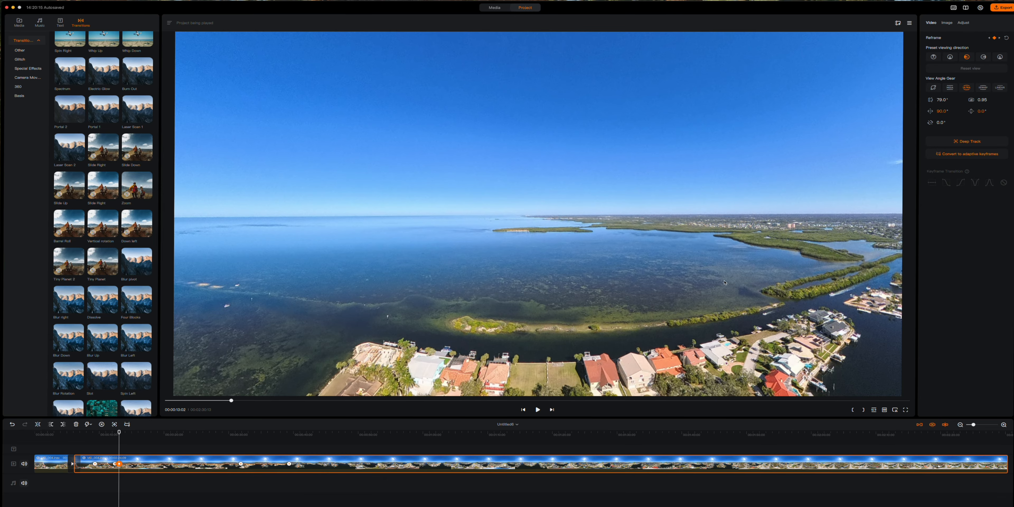
{"action": "mouse_move", "coordinate": [724, 283]}
{"action": "left_mouse_down"}
{"action": "mouse_move", "coordinate": [721, 203]}
{"action": "mouse_move", "coordinate": [712, 289]}
{"action": "left_mouse_up"}
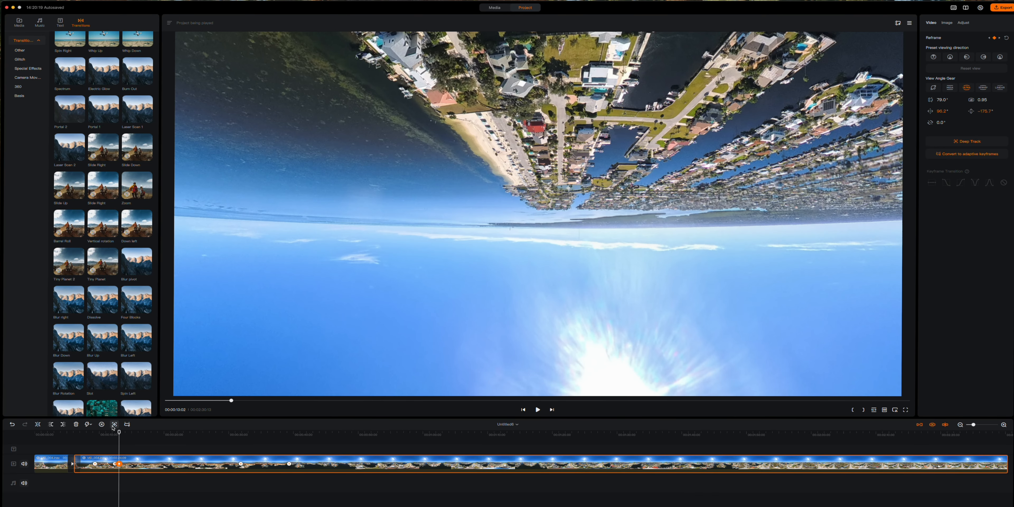
{"action": "left_click_drag", "start_coordinate": [119, 433], "coordinate": [88, 432]}
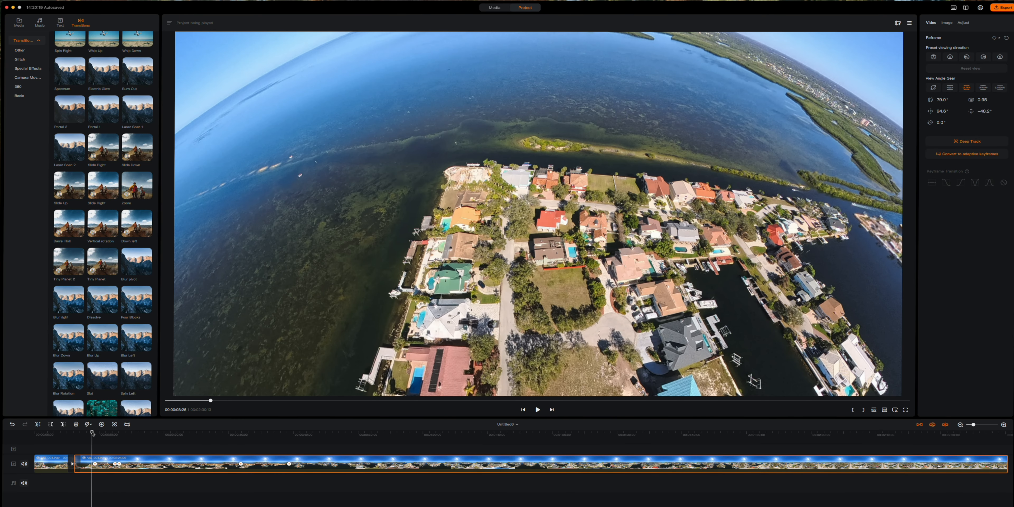
{"action": "left_click", "coordinate": [537, 410]}
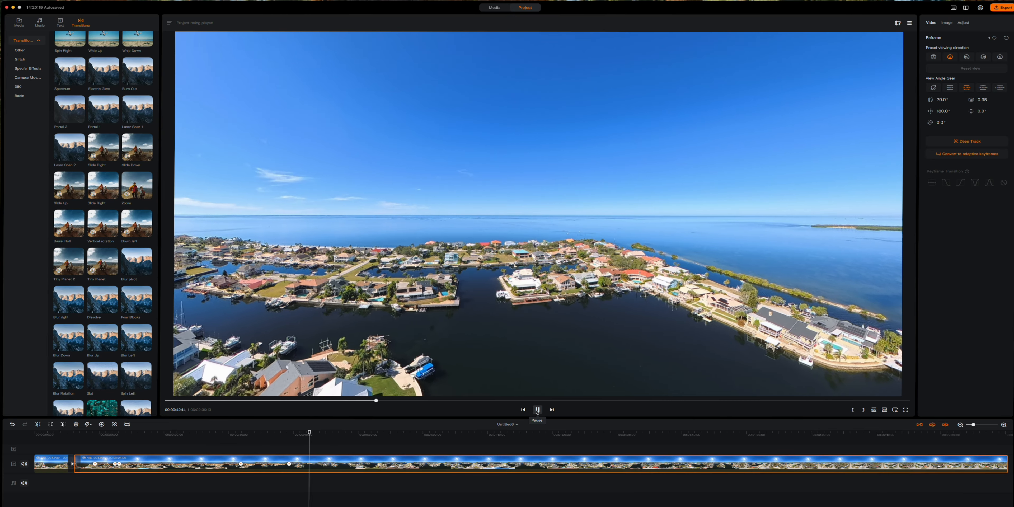
- Split the clip at 44:11 and apply a 0.8s Blur Rotation transition at the cut
{"action": "left_click", "coordinate": [537, 410]}
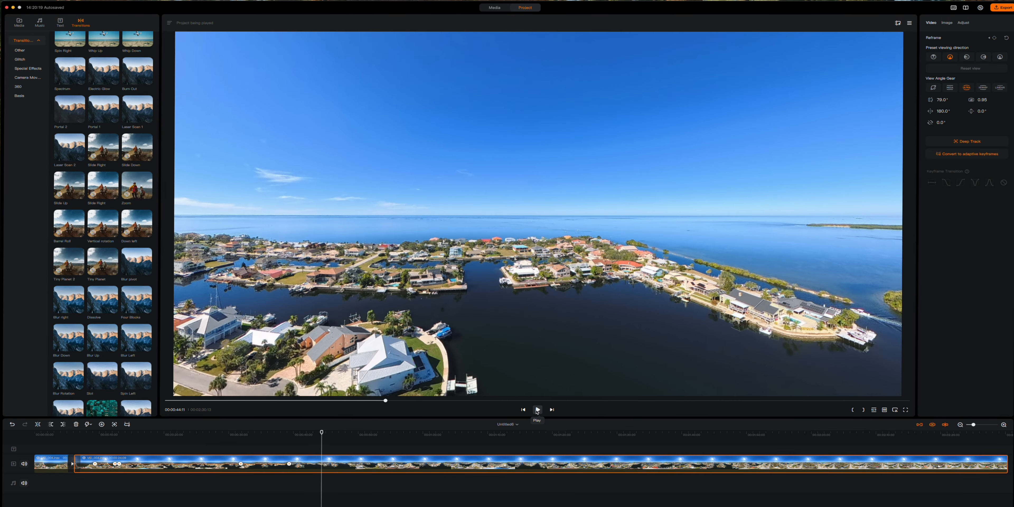
{"action": "left_click", "coordinate": [38, 424]}
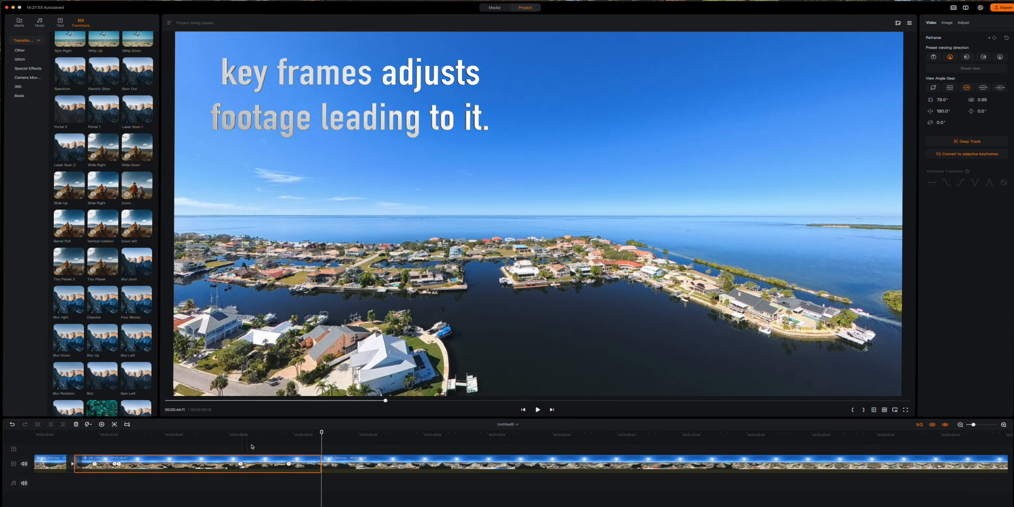
{"action": "left_click", "coordinate": [321, 464]}
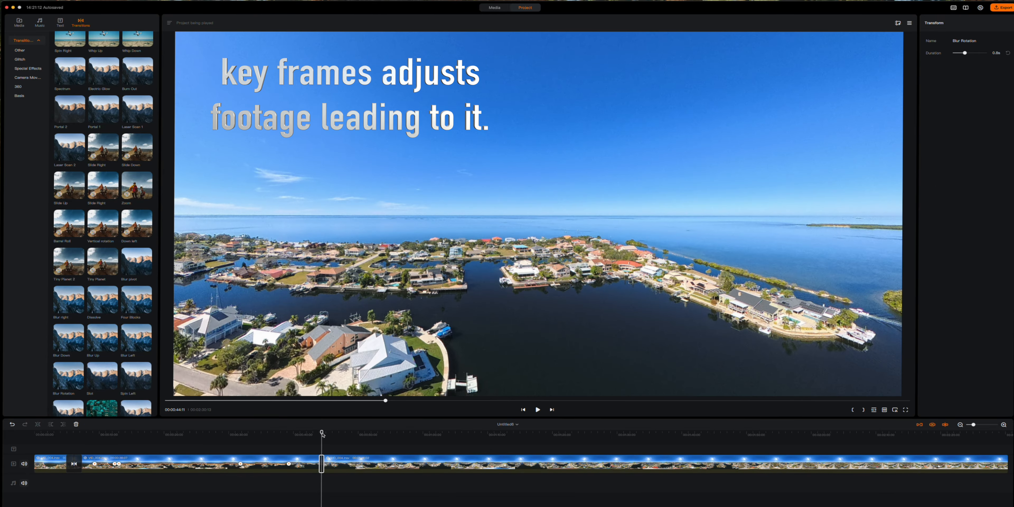
{"action": "left_click_drag", "start_coordinate": [313, 433], "coordinate": [309, 435]}
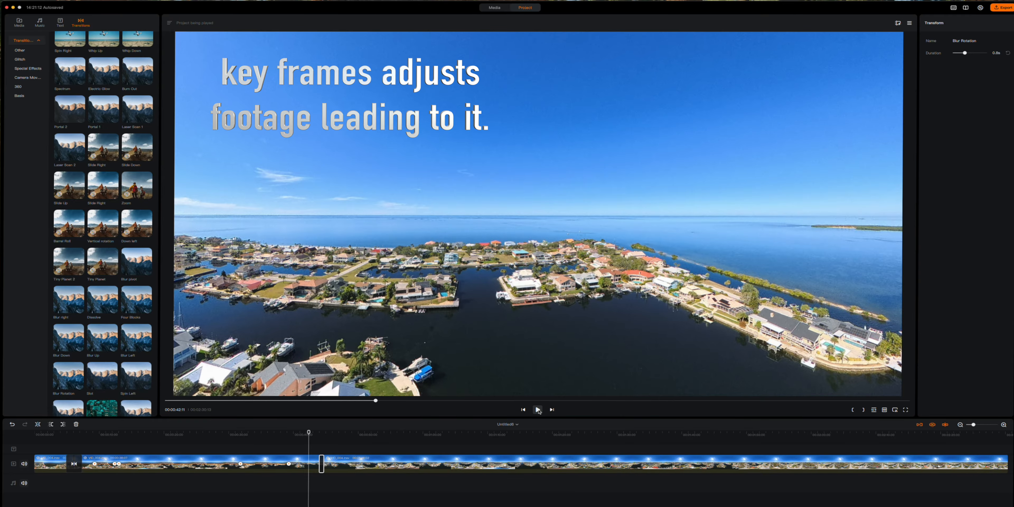
{"action": "left_click", "coordinate": [538, 410]}
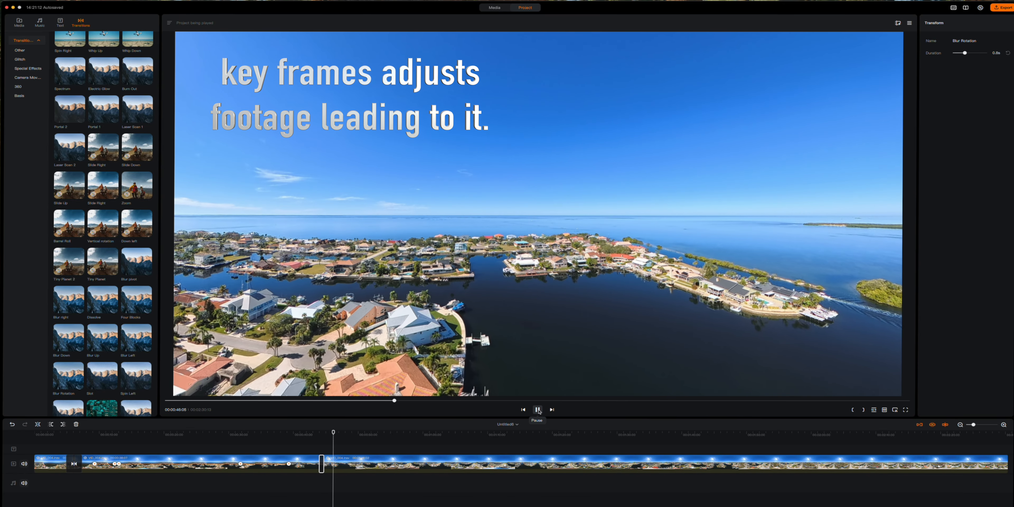
{"action": "left_click", "coordinate": [538, 409]}
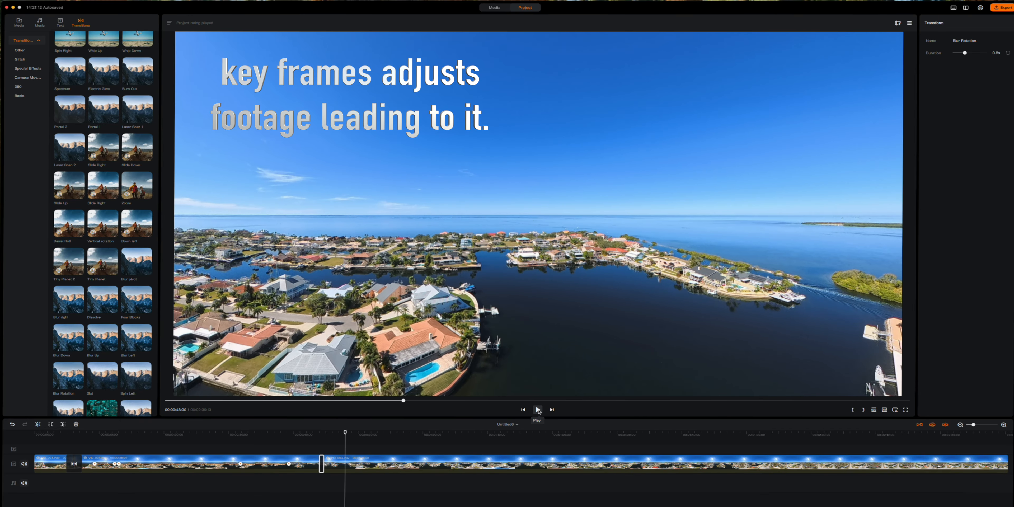
{"action": "left_click", "coordinate": [321, 464]}
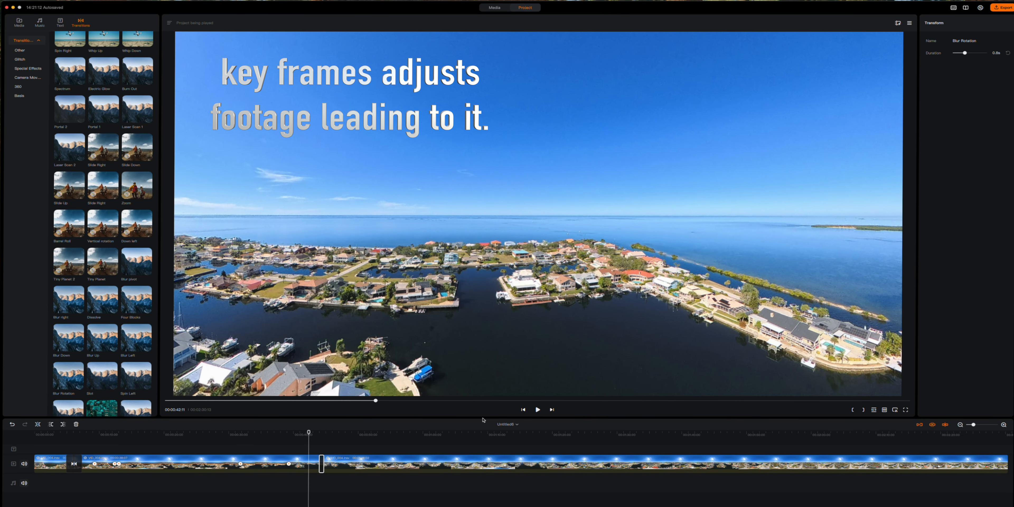
{"action": "left_click", "coordinate": [536, 410]}
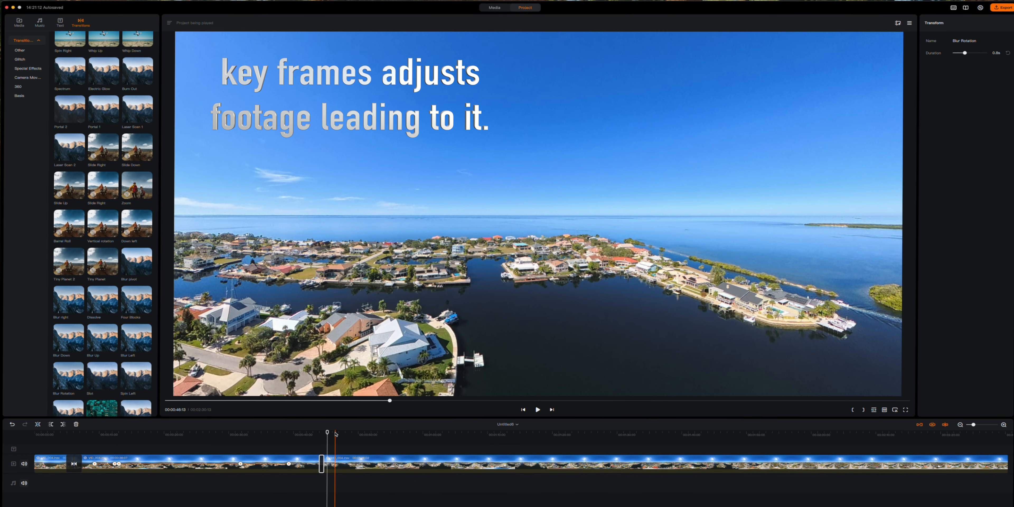
{"action": "left_click_drag", "start_coordinate": [328, 433], "coordinate": [305, 433]}
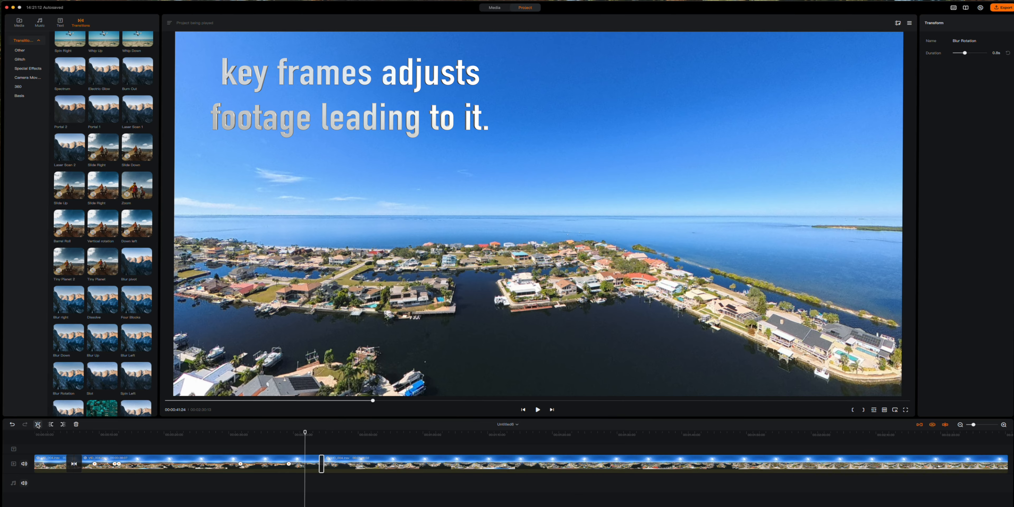
- Split the clip at 00:00:41:24 and put a Vertical rotation transition on the new cut
{"action": "left_click", "coordinate": [38, 425]}
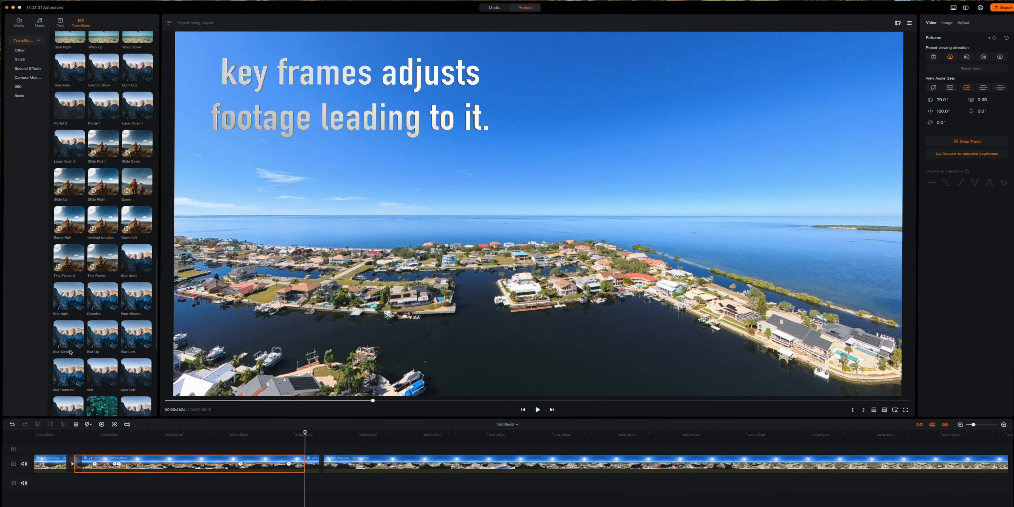
{"action": "scroll", "coordinate": [65, 315], "scroll_direction": "down", "scroll_amount": 1}
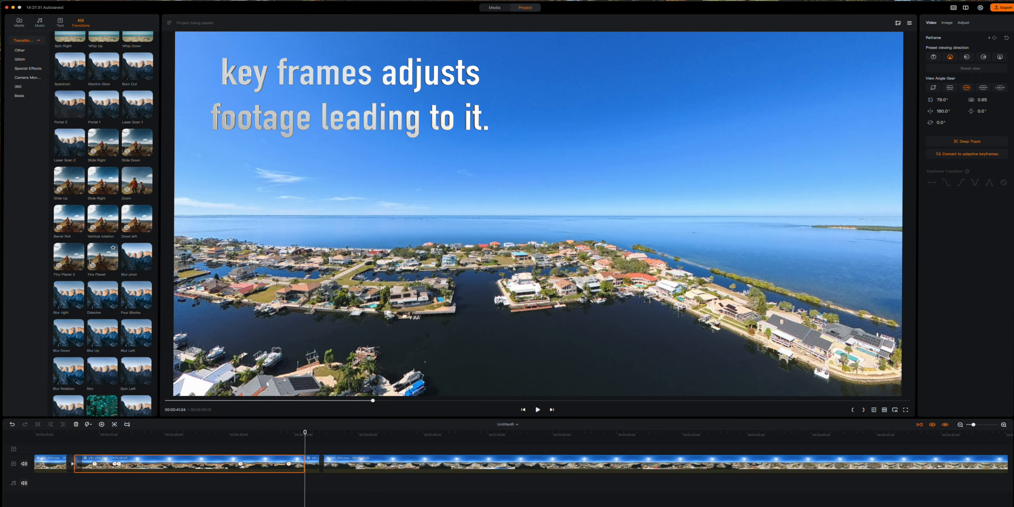
{"action": "scroll", "coordinate": [110, 240], "scroll_direction": "up", "scroll_amount": 1}
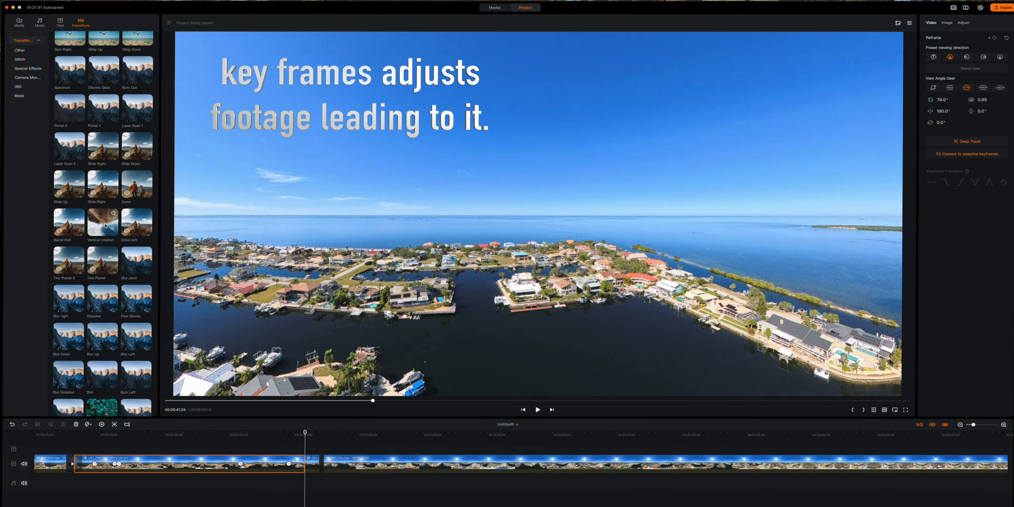
{"action": "scroll", "coordinate": [105, 225], "scroll_direction": "up", "scroll_amount": 3}
{"action": "left_click_drag", "start_coordinate": [105, 225], "coordinate": [248, 435]}
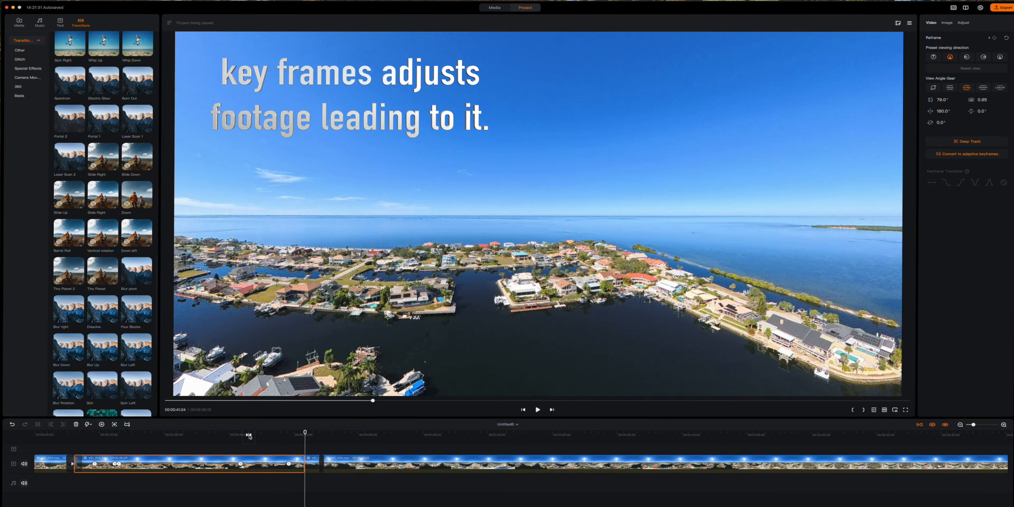
{"action": "left_click_drag", "start_coordinate": [303, 462], "coordinate": [304, 463]}
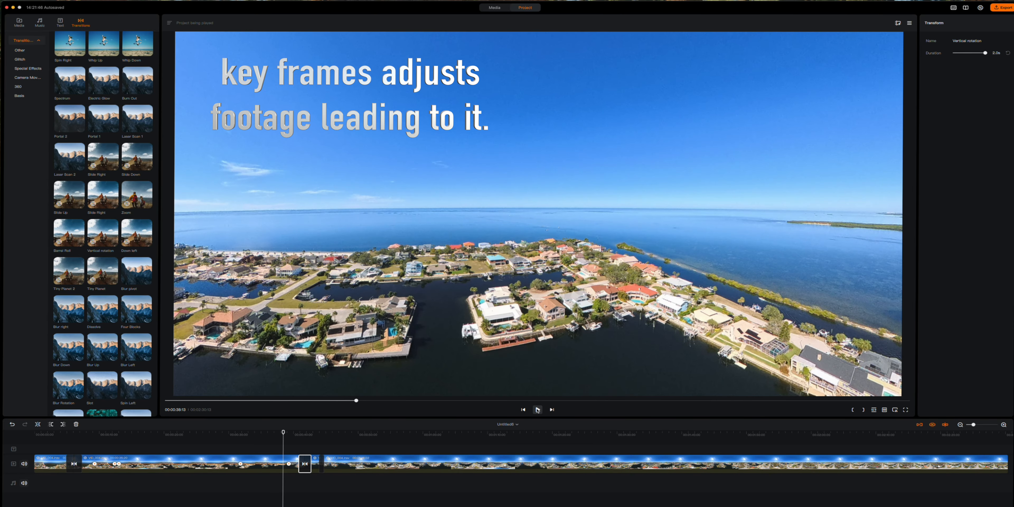
- Preview the Vertical rotation transition and select the third clip
{"action": "left_click", "coordinate": [538, 410]}
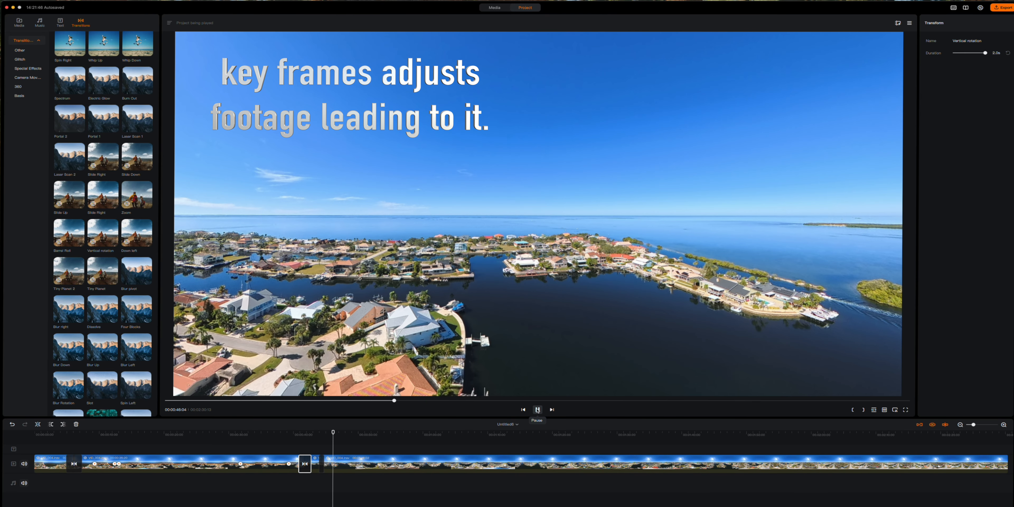
{"action": "left_click", "coordinate": [538, 410]}
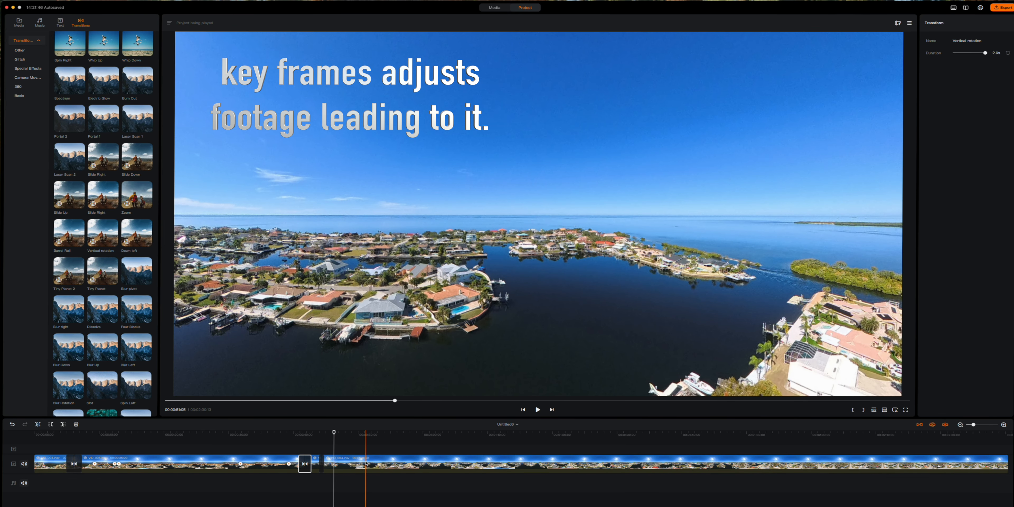
{"action": "left_click", "coordinate": [347, 465]}
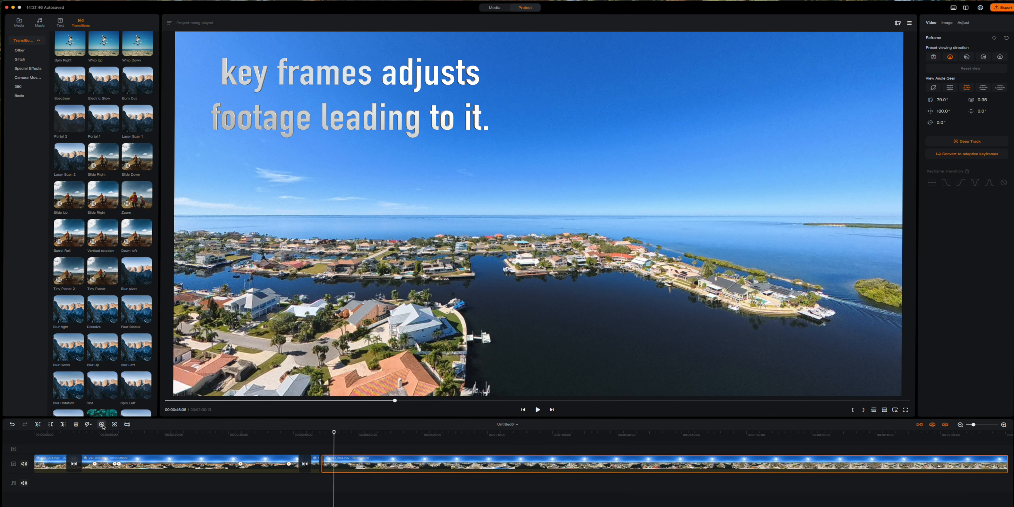
- Add a Left-view keyframe on the third clip at 46:08, then play to 49:01
{"action": "left_click", "coordinate": [102, 426]}
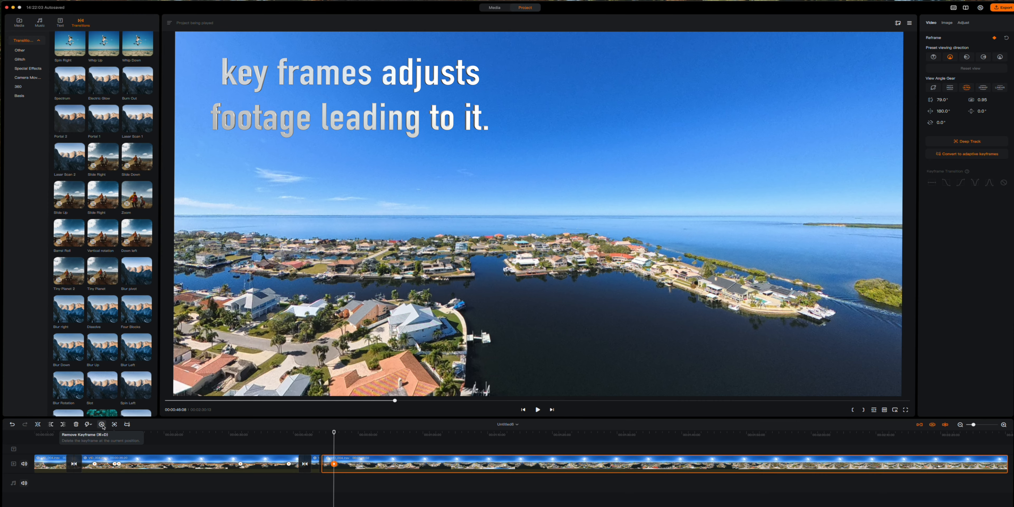
{"action": "left_click", "coordinate": [102, 424]}
{"action": "left_click", "coordinate": [102, 425]}
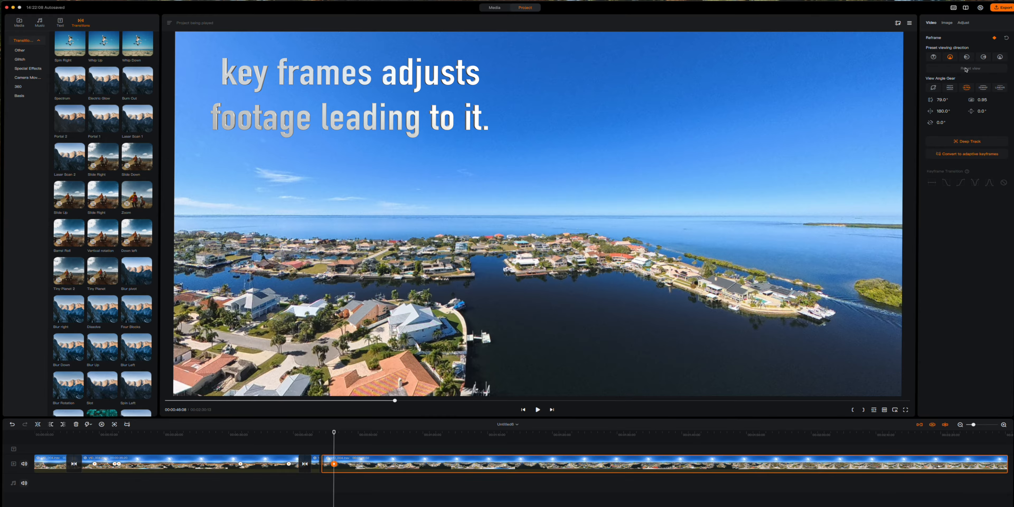
{"action": "left_click", "coordinate": [967, 58]}
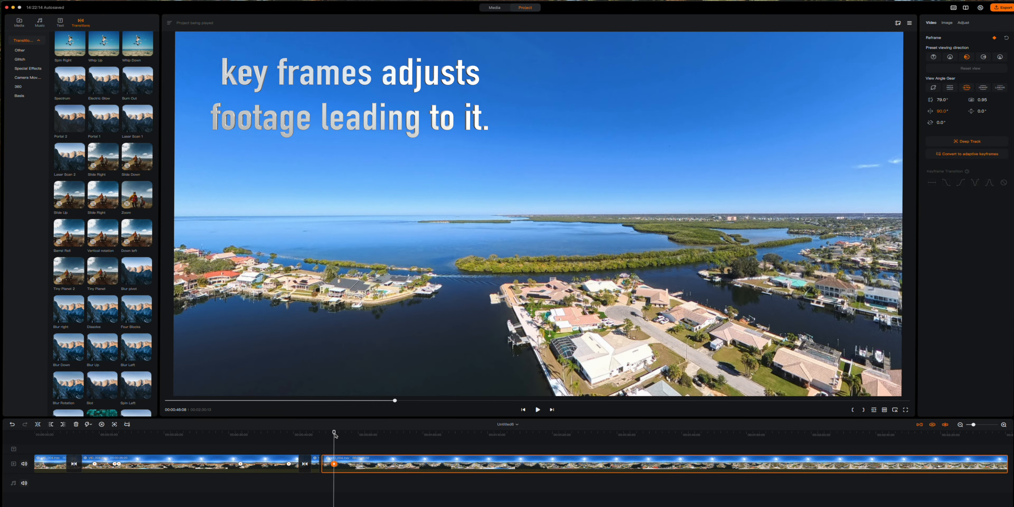
{"action": "left_click_drag", "start_coordinate": [335, 434], "coordinate": [292, 434]}
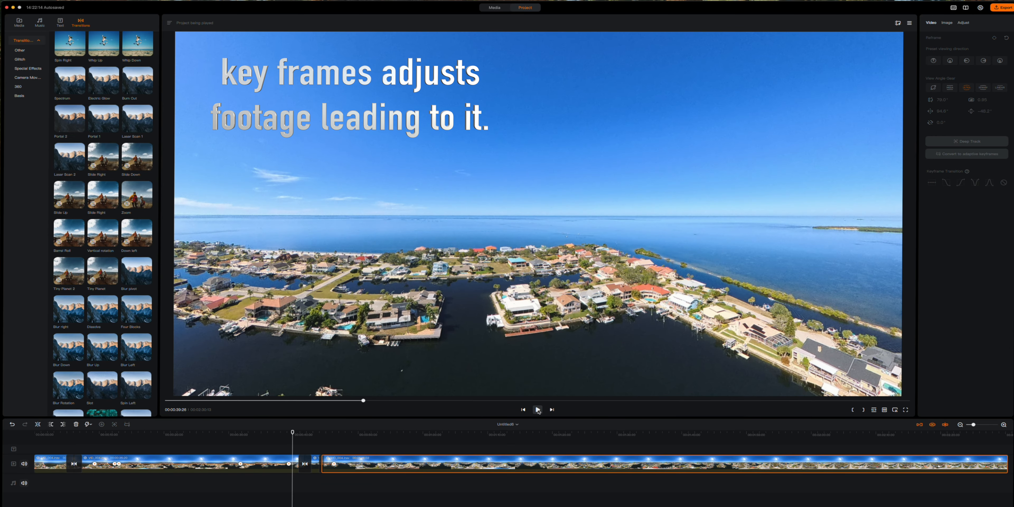
{"action": "left_click", "coordinate": [538, 410]}
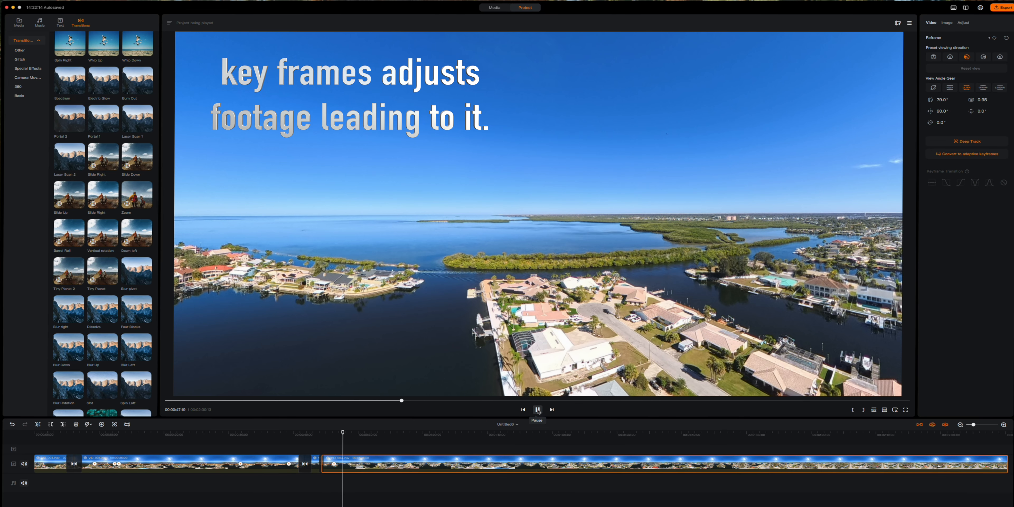
{"action": "left_click", "coordinate": [538, 410]}
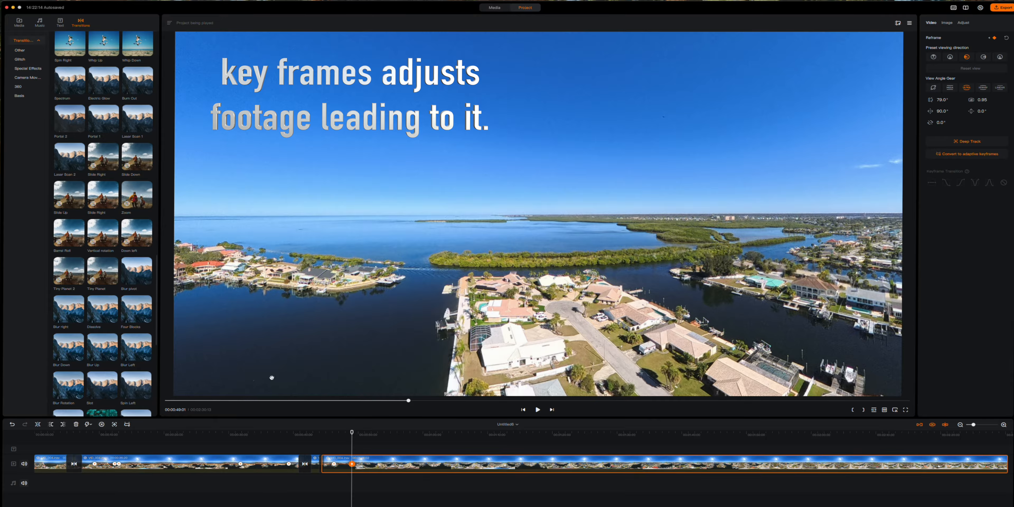
- Set the 49-second keyframe to the Rear view and preview the left-to-rear move
{"action": "left_click", "coordinate": [951, 57]}
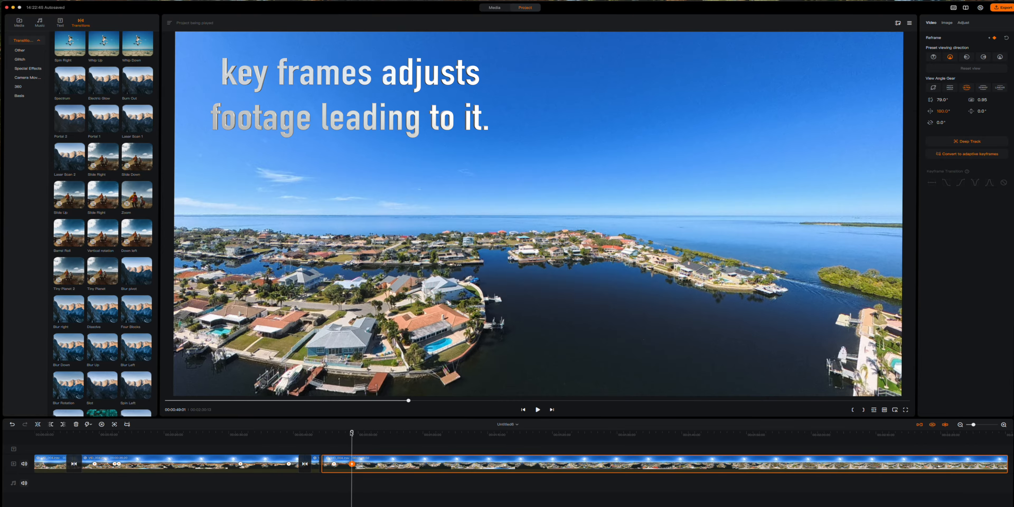
{"action": "left_click_drag", "start_coordinate": [351, 433], "coordinate": [284, 433]}
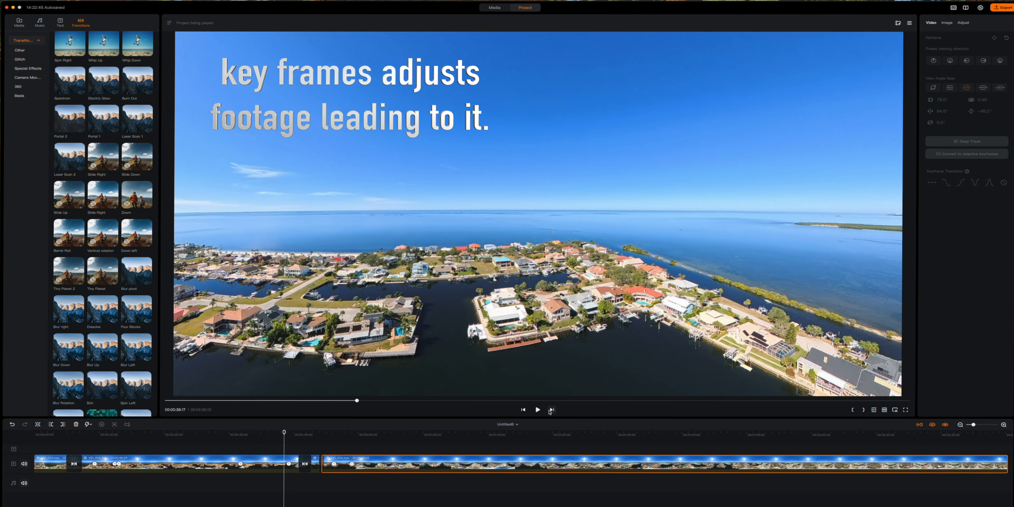
{"action": "left_click", "coordinate": [538, 410]}
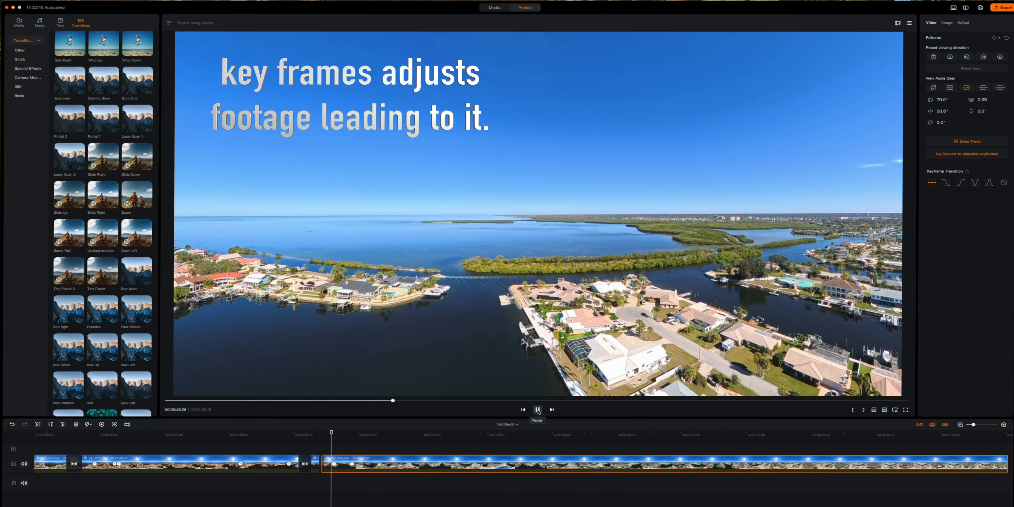
- Add a Barrel Roll transition between clips, split at about 49 seconds, and add Tiny Planet 2 there
{"action": "left_click", "coordinate": [538, 410]}
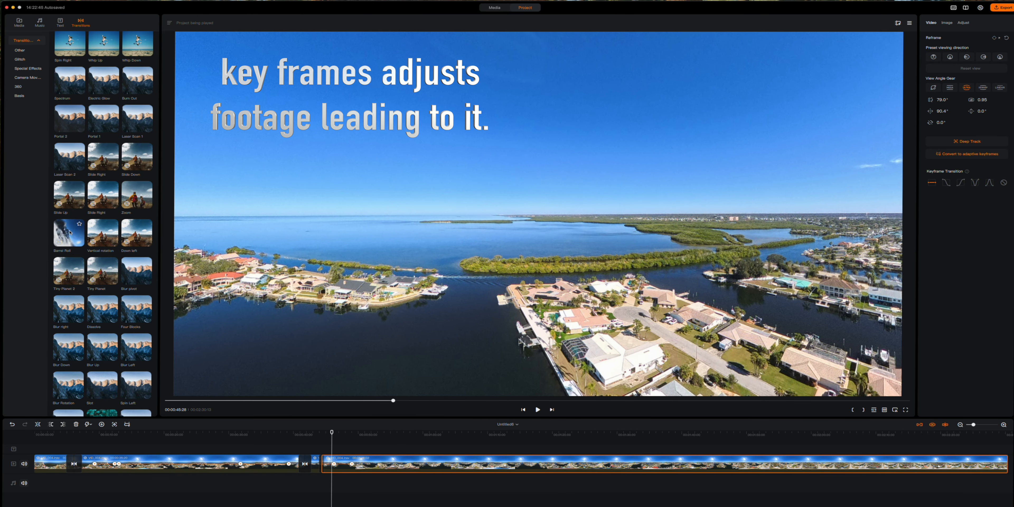
{"action": "left_click_drag", "start_coordinate": [69, 233], "coordinate": [322, 467]}
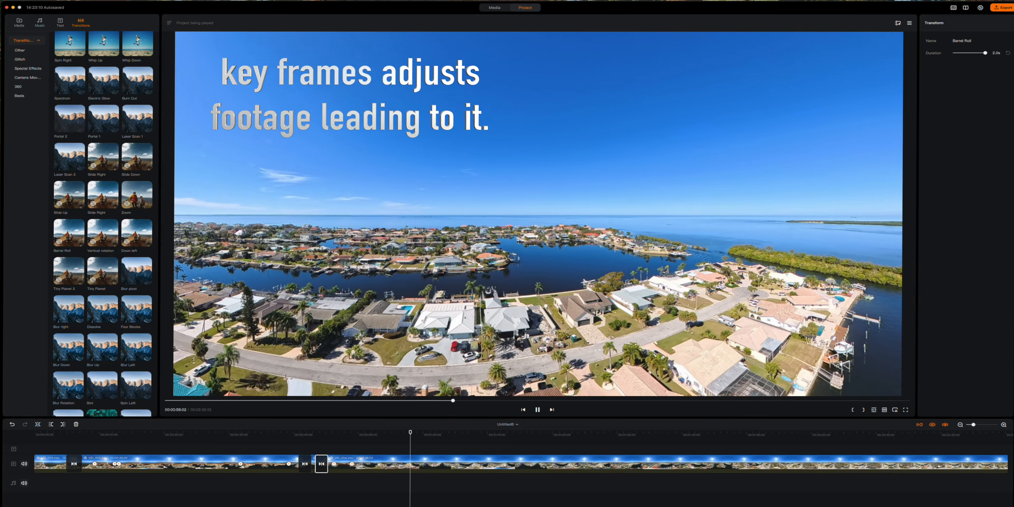
{"action": "left_click", "coordinate": [538, 410]}
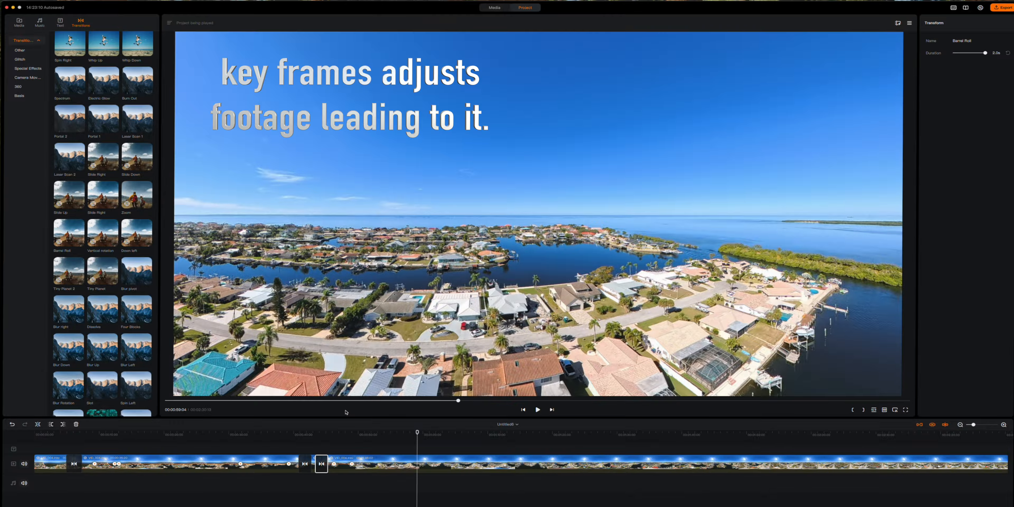
{"action": "left_click", "coordinate": [37, 425]}
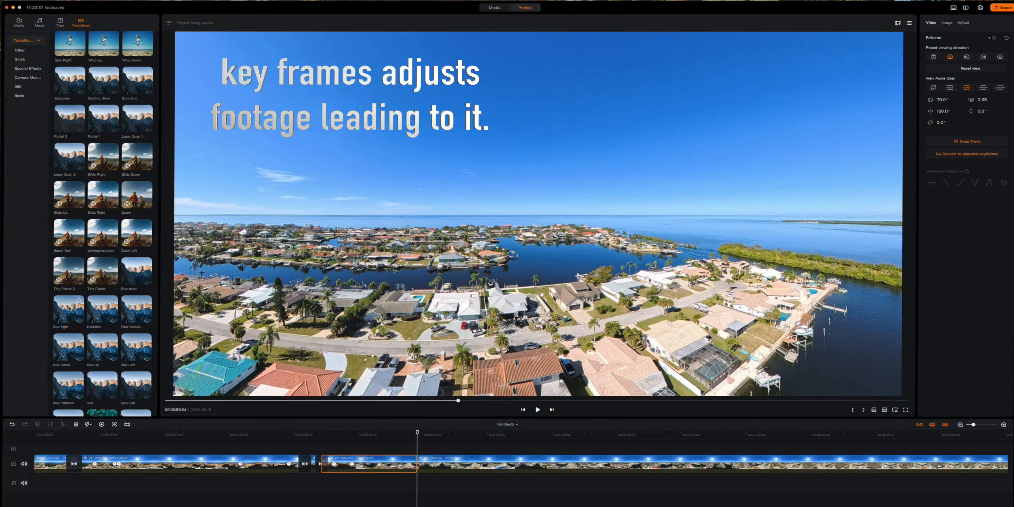
{"action": "scroll", "coordinate": [71, 277], "scroll_direction": "up", "scroll_amount": 1}
{"action": "left_click_drag", "start_coordinate": [72, 279], "coordinate": [441, 466]}
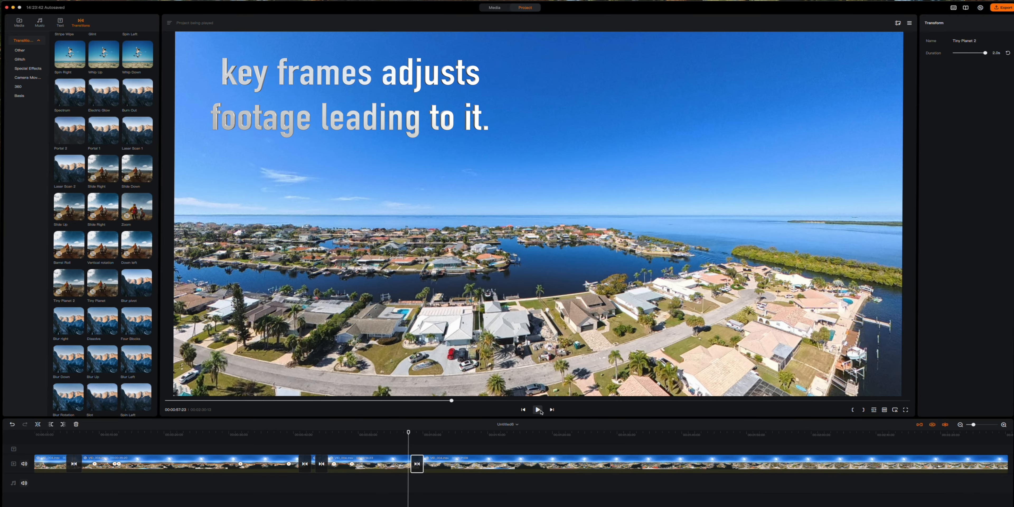
- Preview the Tiny Planet 2 transition, then tilt the last clip down to -94.6° over the houses
{"action": "left_click", "coordinate": [538, 410]}
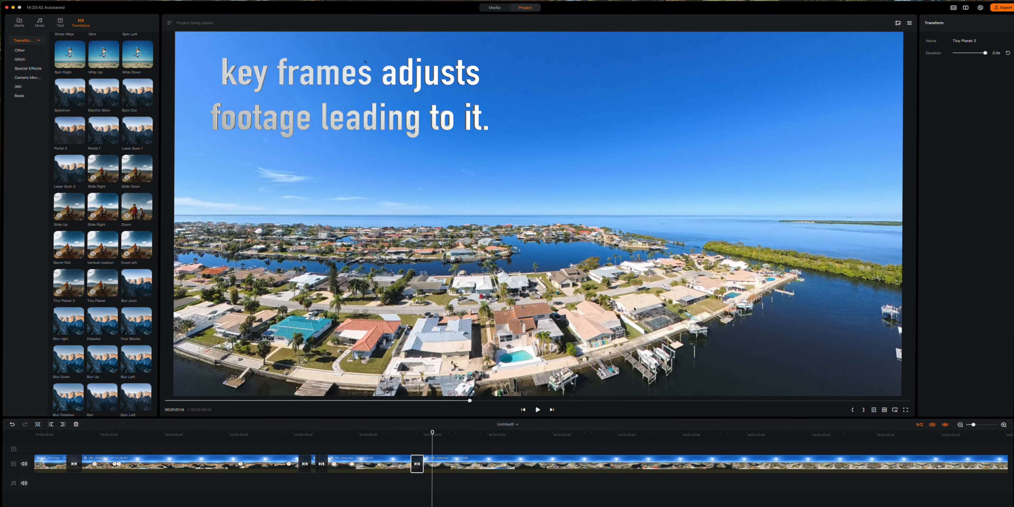
{"action": "left_click", "coordinate": [531, 334]}
{"action": "left_click_drag", "start_coordinate": [532, 334], "coordinate": [506, 438]}
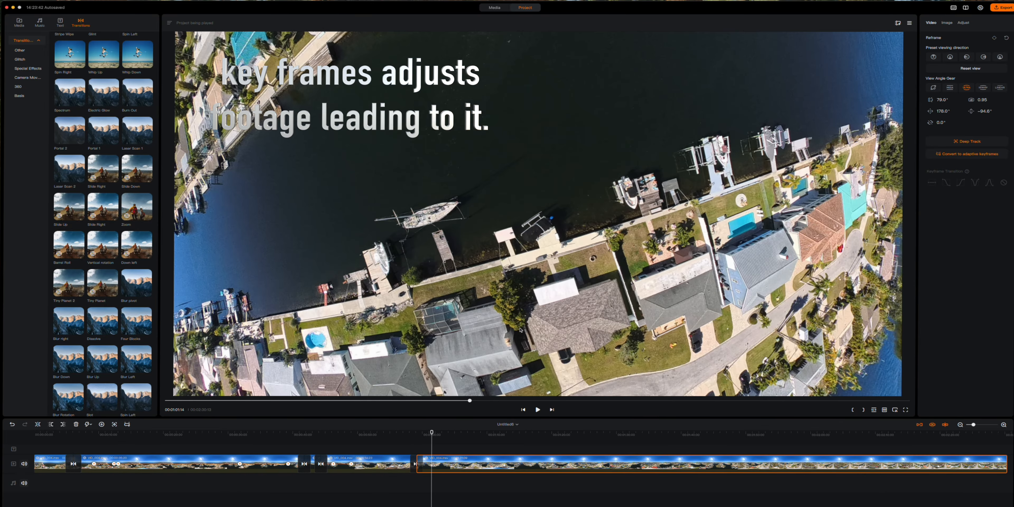
- Split the last clip and frame the new part overhead: FOV 64.8°, pan 107.3°, tilt -86.4°
{"action": "scroll", "coordinate": [520, 330], "scroll_direction": "down", "scroll_amount": 10}
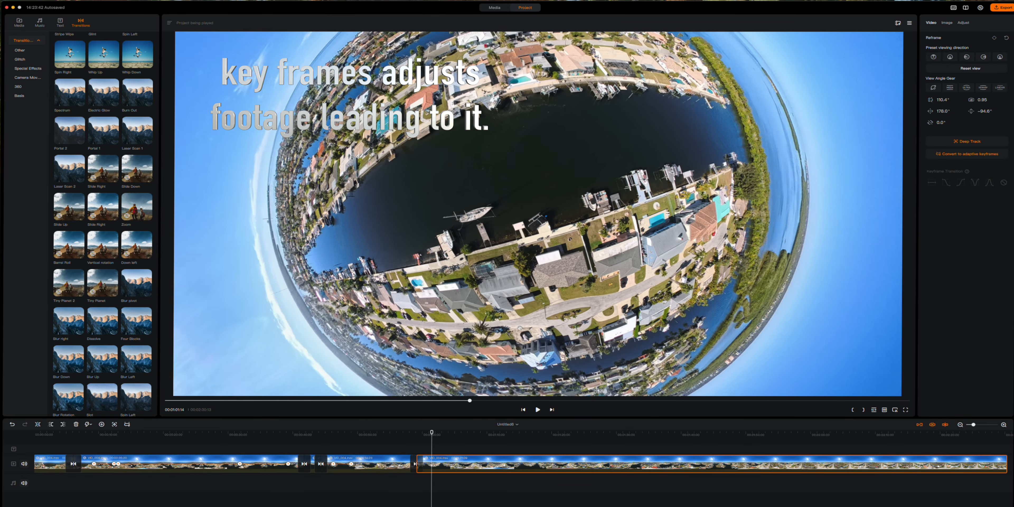
{"action": "scroll", "coordinate": [520, 328], "scroll_direction": "up", "scroll_amount": 3}
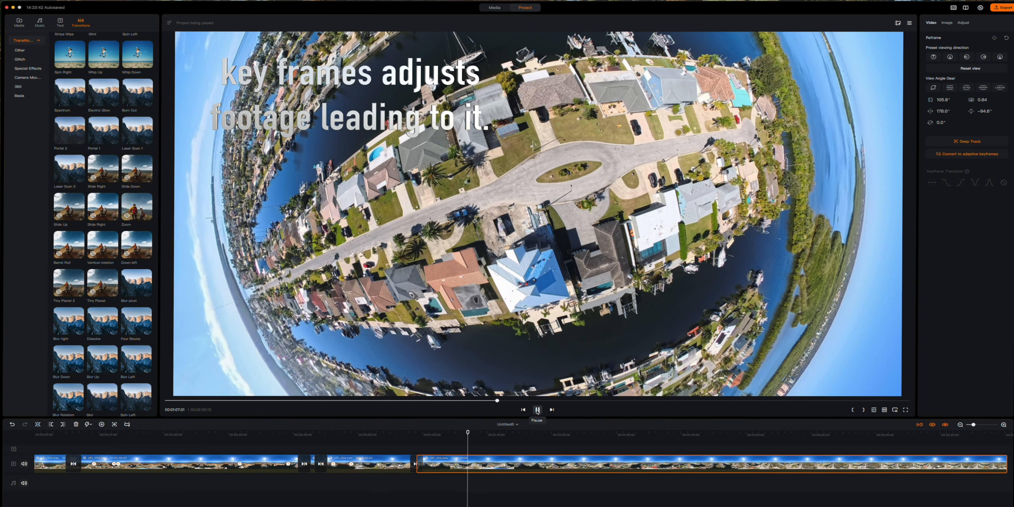
{"action": "left_click", "coordinate": [538, 410]}
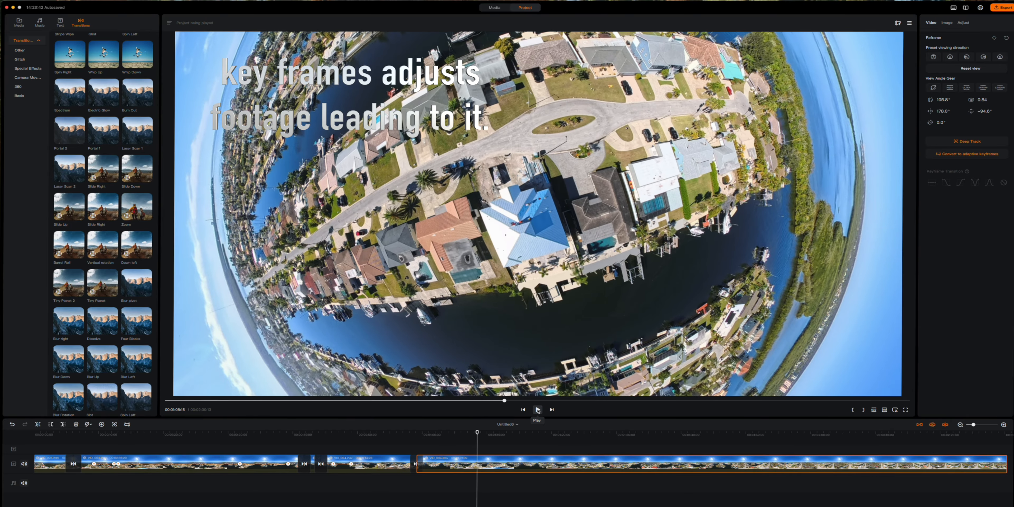
{"action": "left_click", "coordinate": [38, 424]}
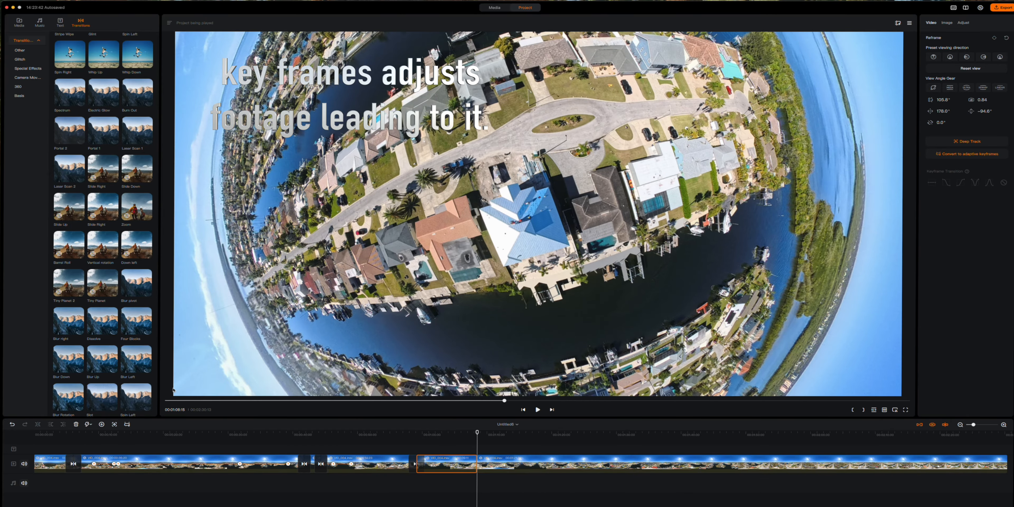
{"action": "left_click_drag", "start_coordinate": [635, 265], "coordinate": [475, 300]}
{"action": "scroll", "coordinate": [398, 223], "scroll_direction": "up", "scroll_amount": 5}
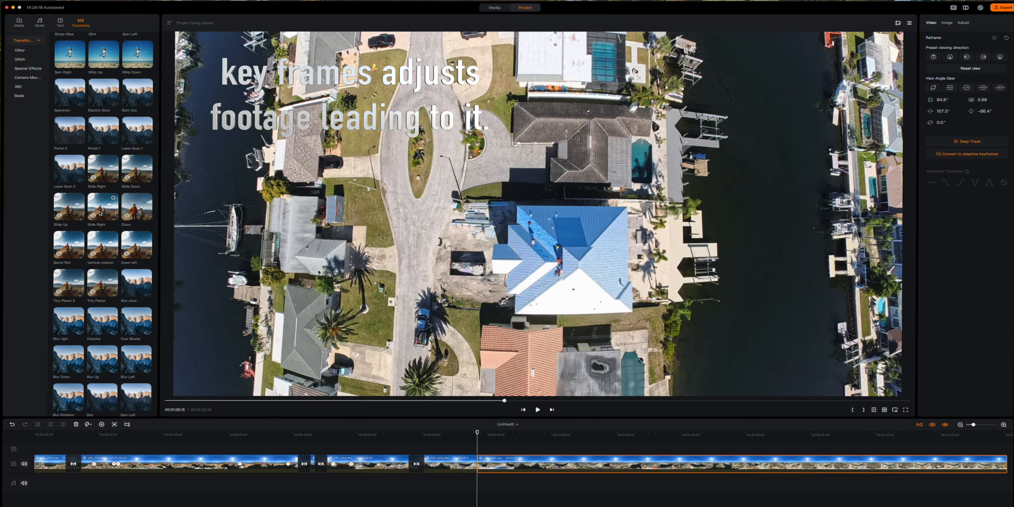
- Drop a 1.5s Slide Right transition onto the last cut and review the edit's playback
{"action": "left_click_drag", "start_coordinate": [105, 209], "coordinate": [477, 463]}
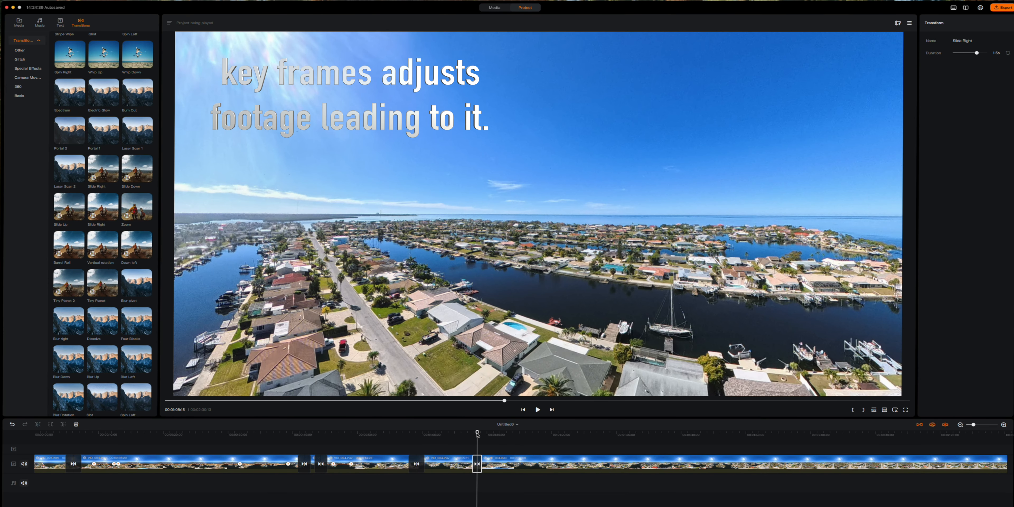
{"action": "left_click", "coordinate": [466, 434]}
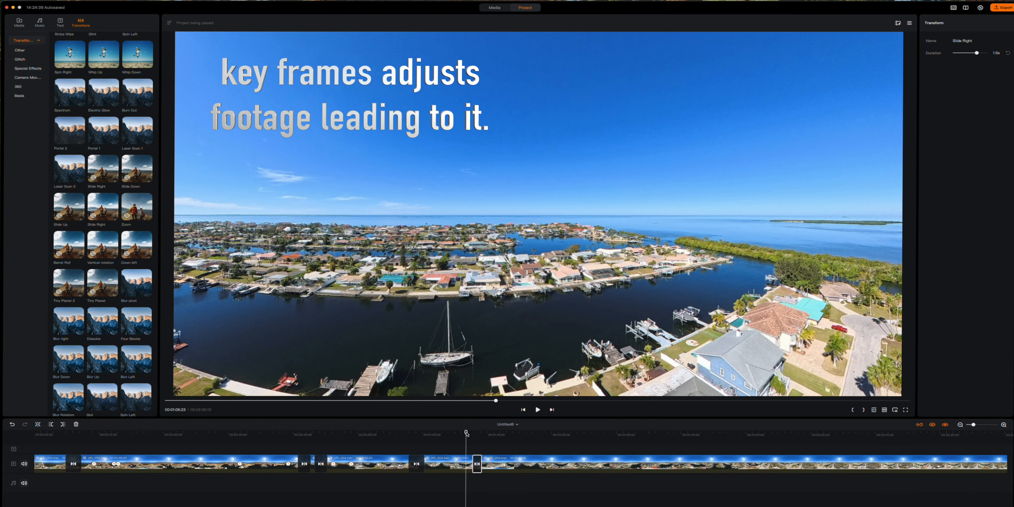
{"action": "left_click_drag", "start_coordinate": [466, 433], "coordinate": [283, 432]}
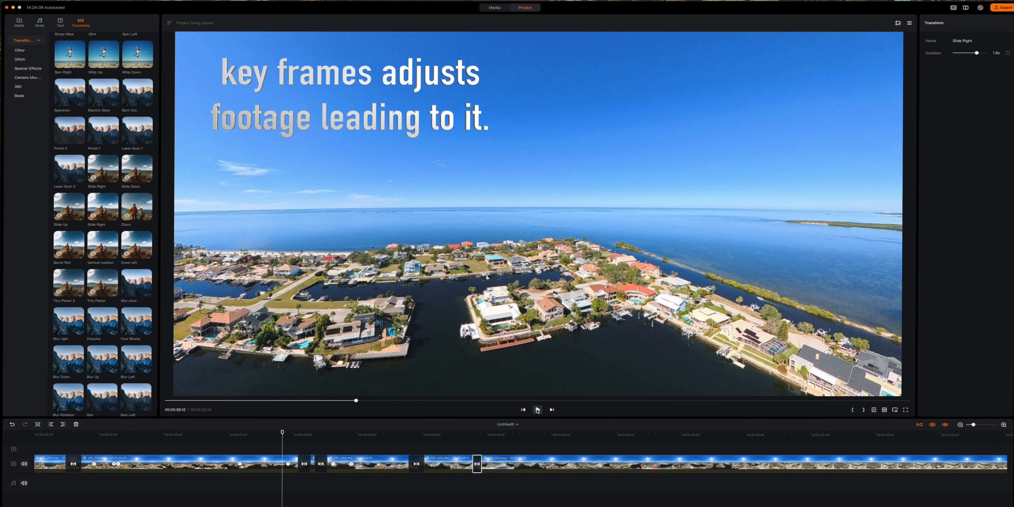
{"action": "left_click", "coordinate": [537, 410]}
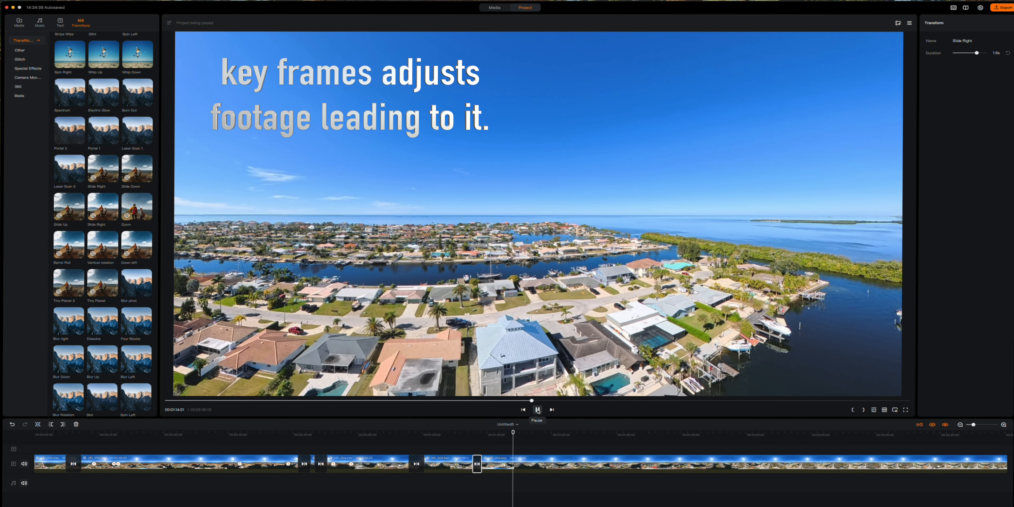
{"action": "left_click", "coordinate": [538, 409]}
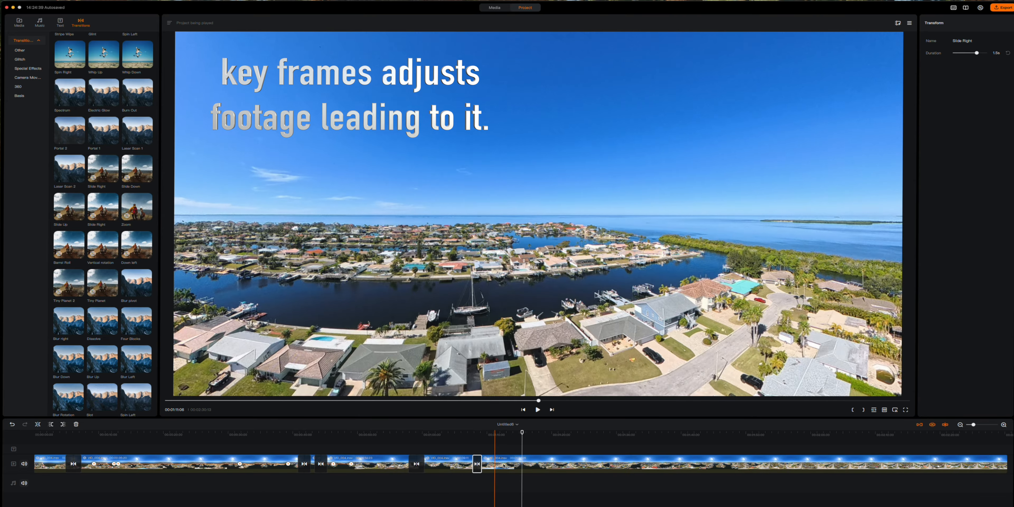
{"action": "left_click", "coordinate": [515, 467]}
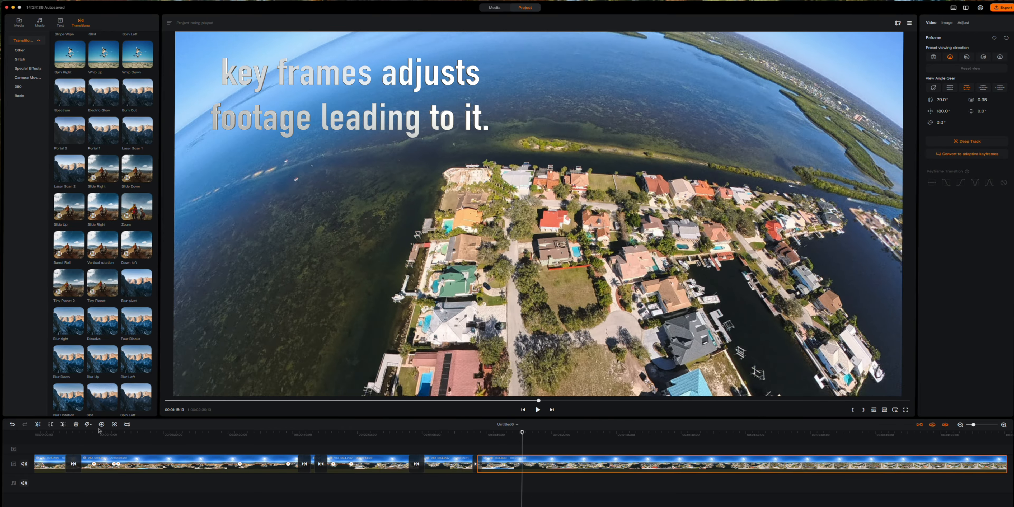
- Add a reframe keyframe on the last clip that tilts the view straight down at the canal
{"action": "left_click", "coordinate": [101, 424]}
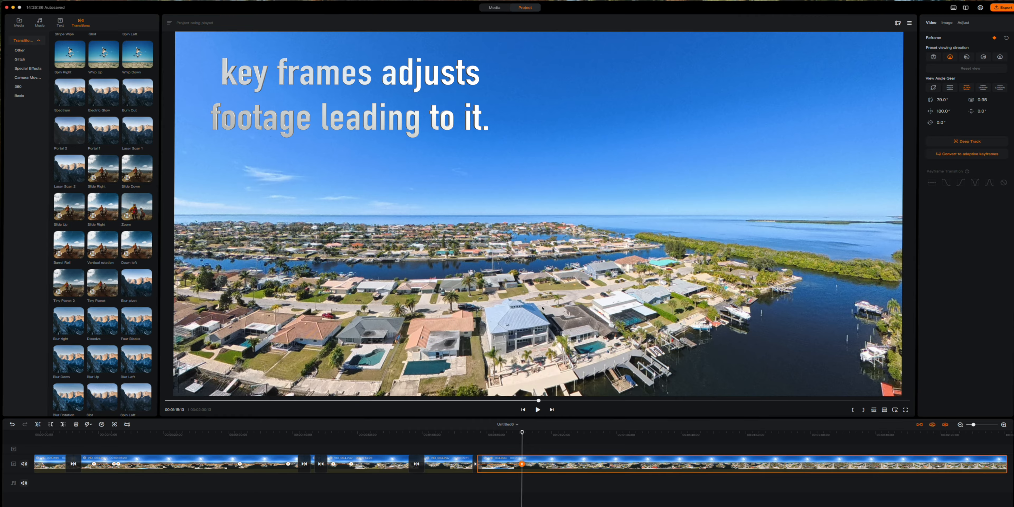
{"action": "left_click_drag", "start_coordinate": [542, 309], "coordinate": [502, 326]}
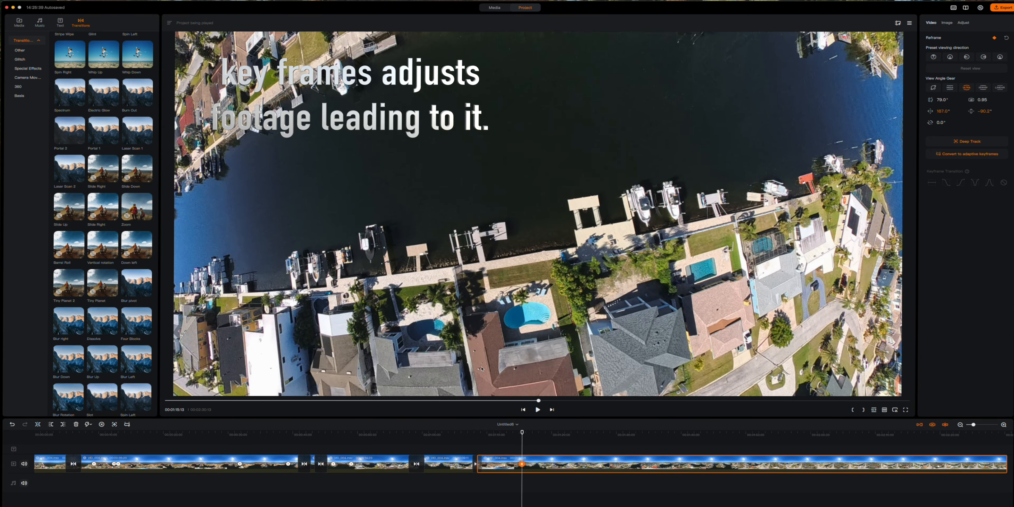
{"action": "left_click_drag", "start_coordinate": [522, 432], "coordinate": [468, 433]}
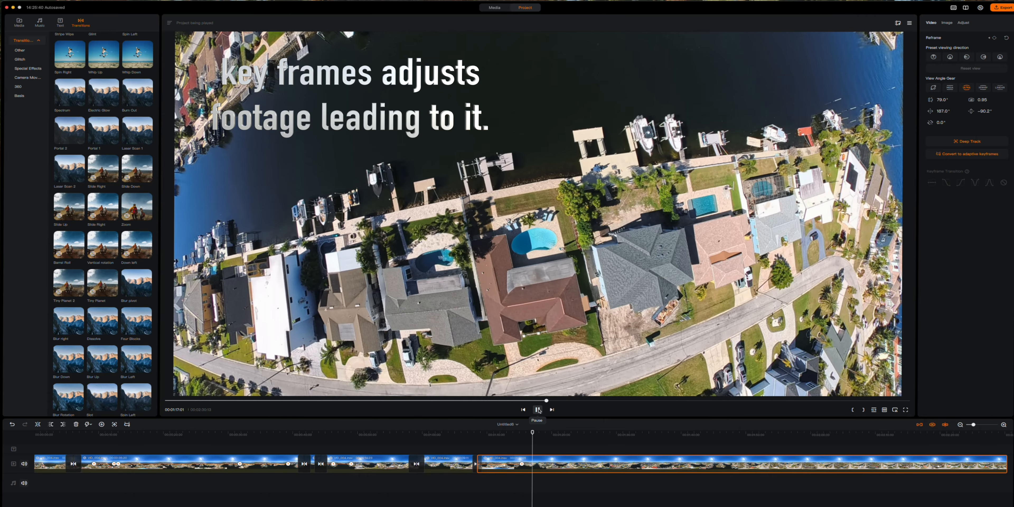
{"action": "left_click", "coordinate": [538, 410]}
- Add a second keyframe returning to a level forward horizon (pan 0°, tilt 0°) and replay the move
{"action": "left_click", "coordinate": [101, 425]}
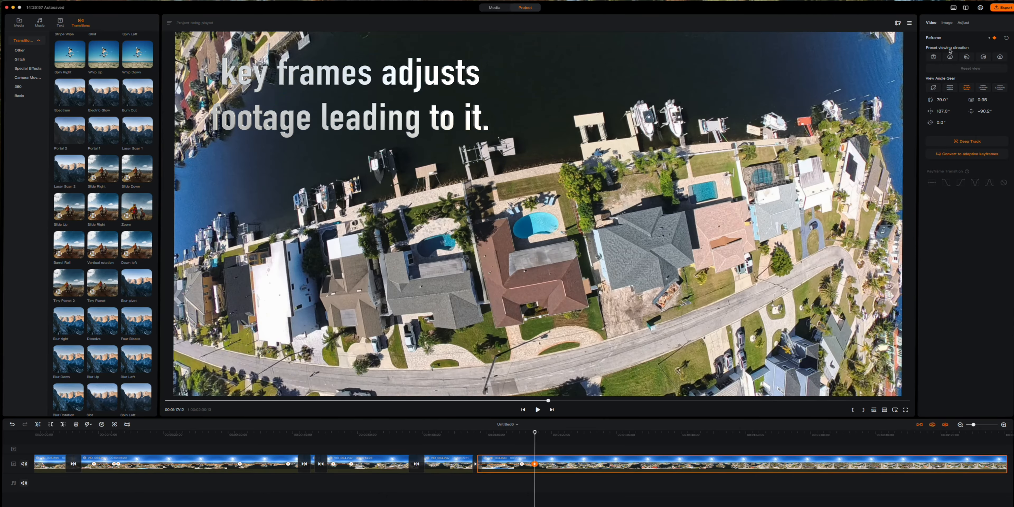
{"action": "left_click", "coordinate": [934, 57]}
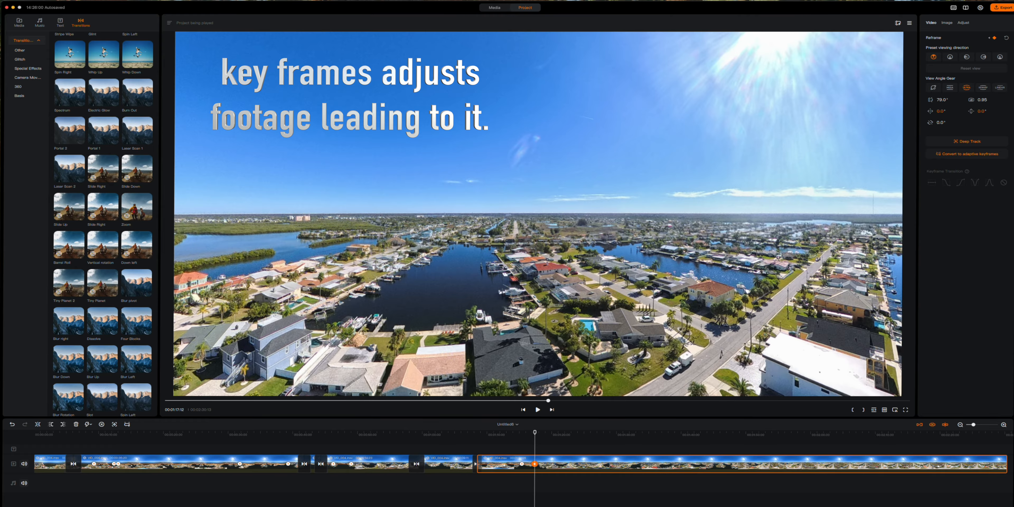
{"action": "mouse_move", "coordinate": [535, 433]}
{"action": "left_mouse_down"}
{"action": "mouse_move", "coordinate": [512, 434]}
{"action": "mouse_move", "coordinate": [521, 433]}
{"action": "left_mouse_up"}
{"action": "left_click", "coordinate": [538, 410]}
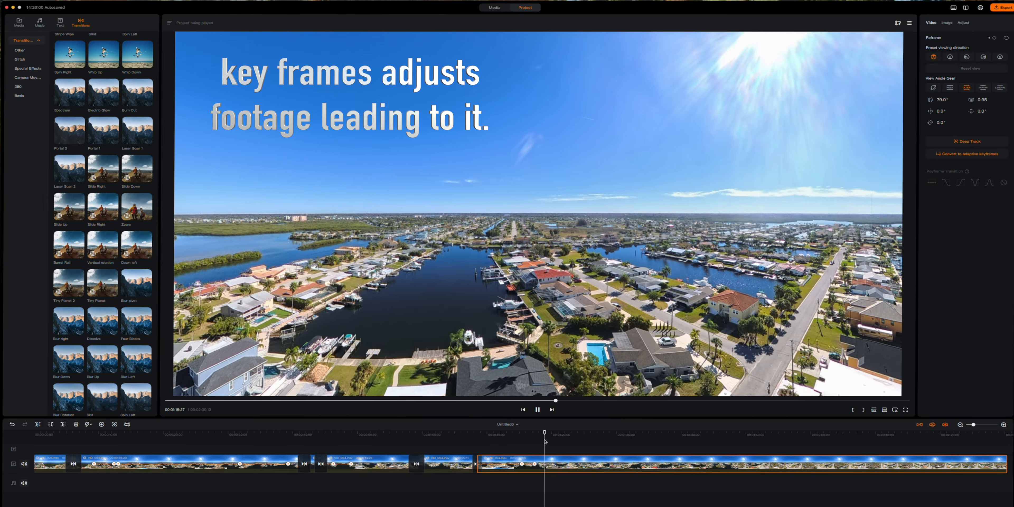
{"action": "left_click_drag", "start_coordinate": [545, 442], "coordinate": [449, 443]}
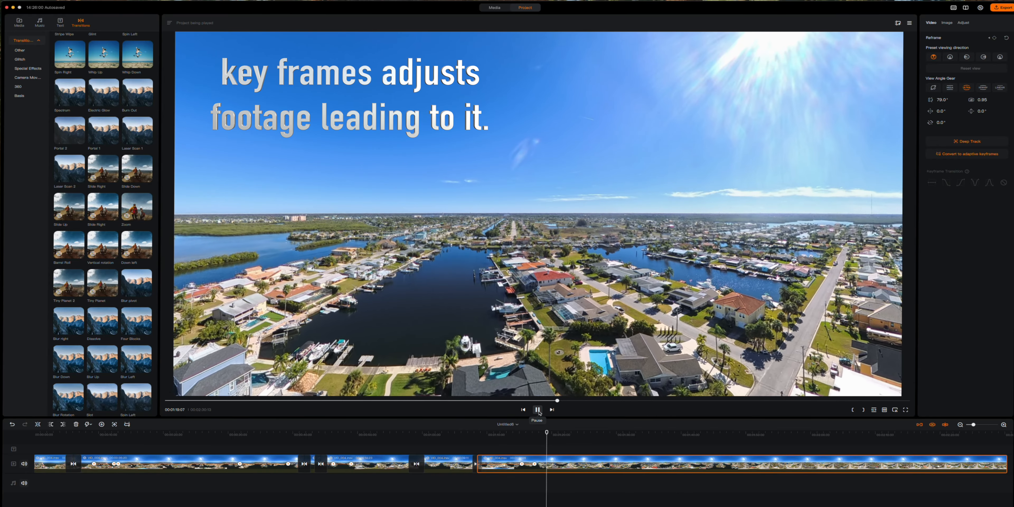
{"action": "scroll", "coordinate": [595, 469], "scroll_direction": "right", "scroll_amount": 3}
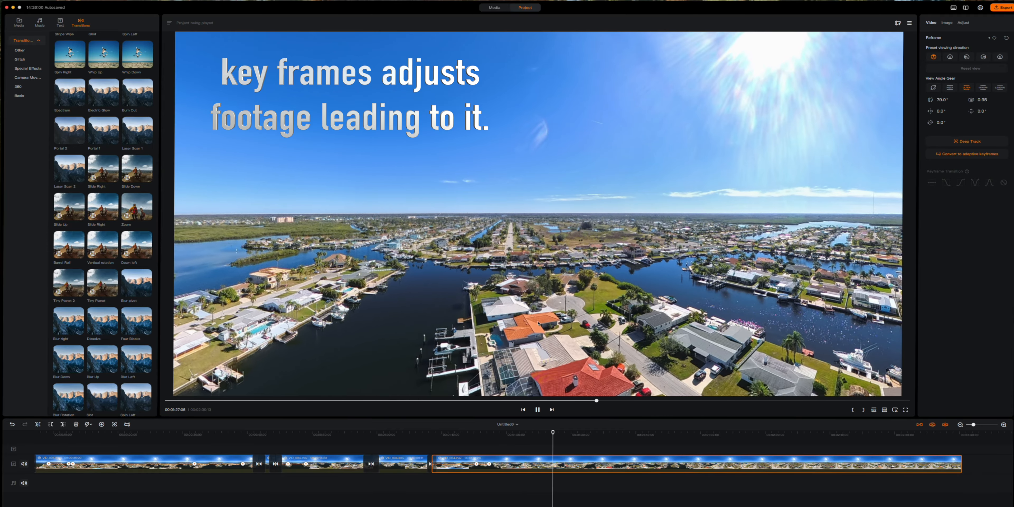
- Split the clip and speed its middle section up to 2.0x
{"action": "left_click", "coordinate": [538, 411]}
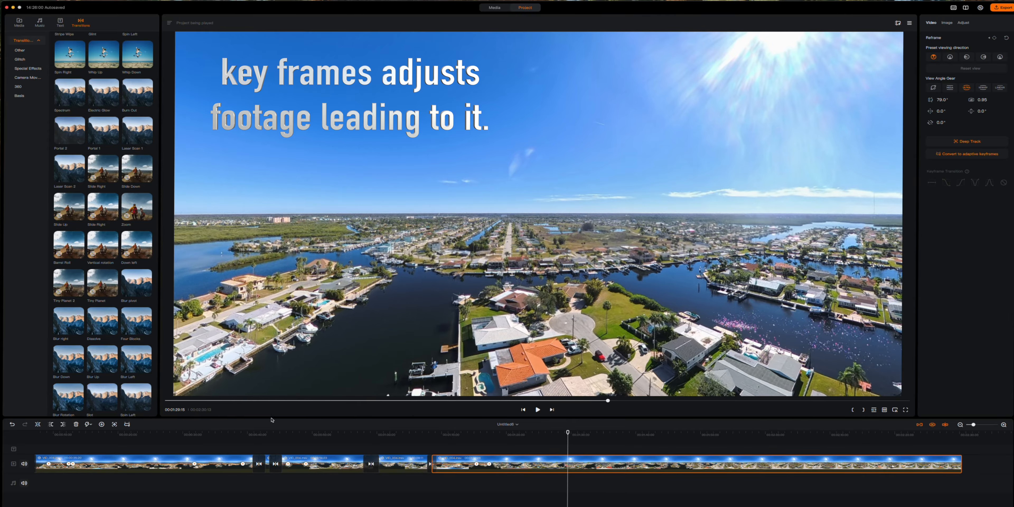
{"action": "left_click", "coordinate": [37, 425]}
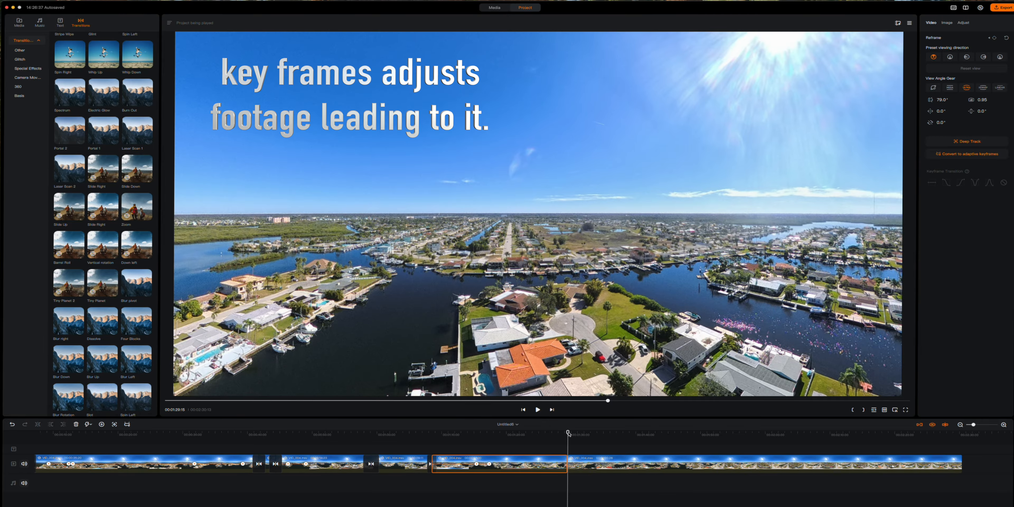
{"action": "left_click_drag", "start_coordinate": [568, 433], "coordinate": [504, 433]}
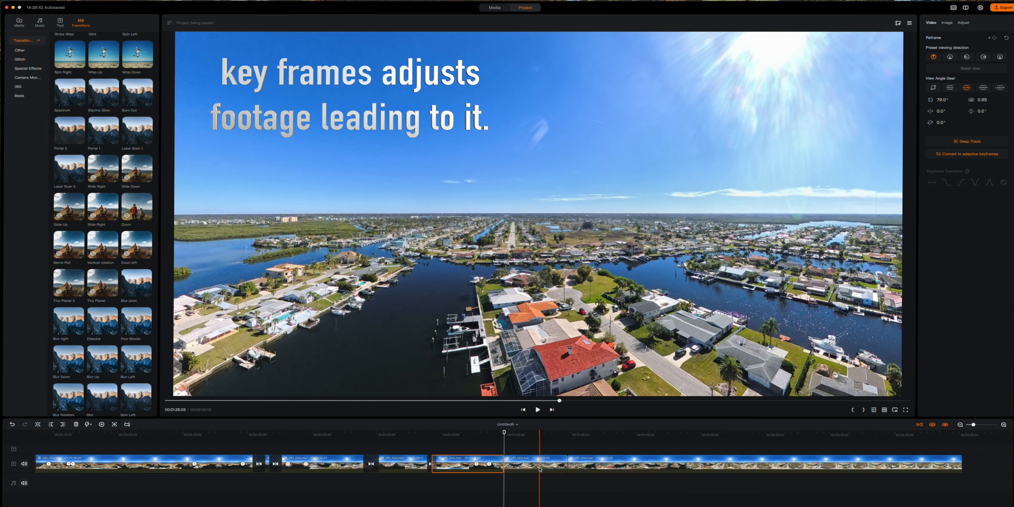
{"action": "left_click", "coordinate": [540, 468]}
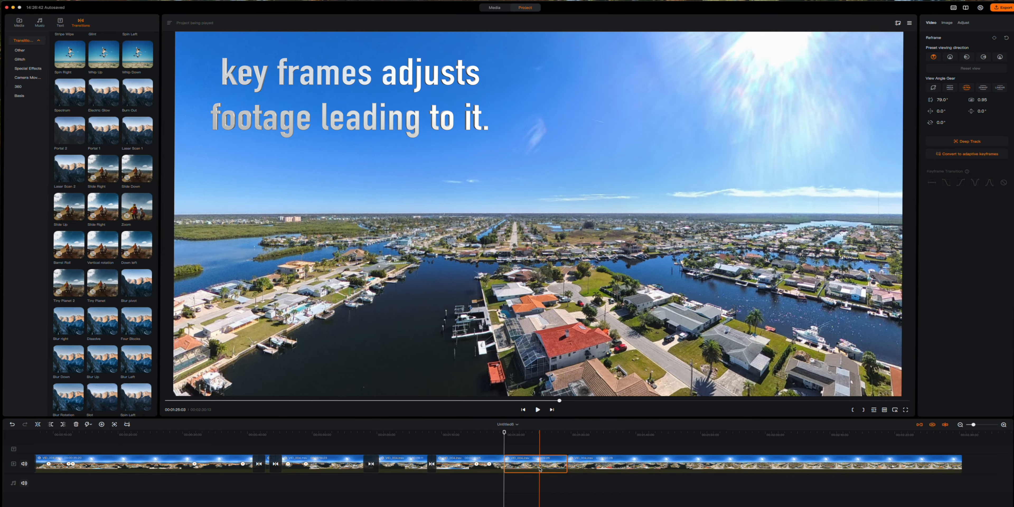
{"action": "left_click", "coordinate": [89, 425]}
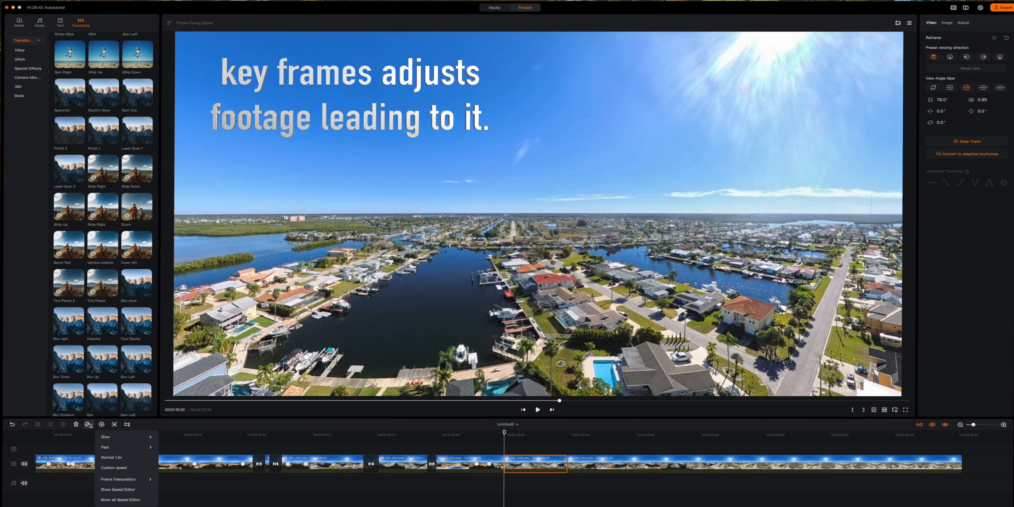
{"action": "mouse_move", "coordinate": [110, 447]}
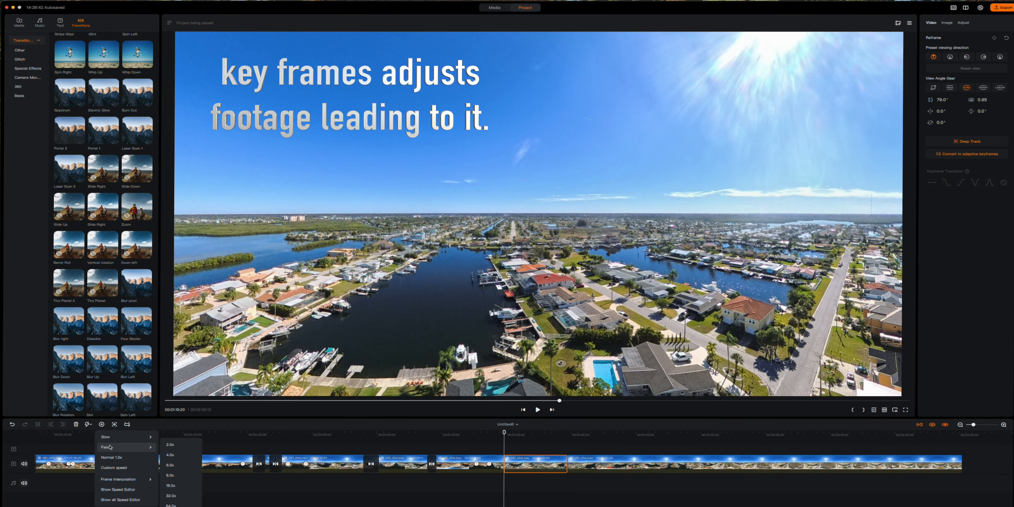
{"action": "left_click", "coordinate": [171, 445]}
- Preview the 2.0x section, then add a Slide Right transition before the final clip
{"action": "left_click_drag", "start_coordinate": [507, 433], "coordinate": [465, 434]}
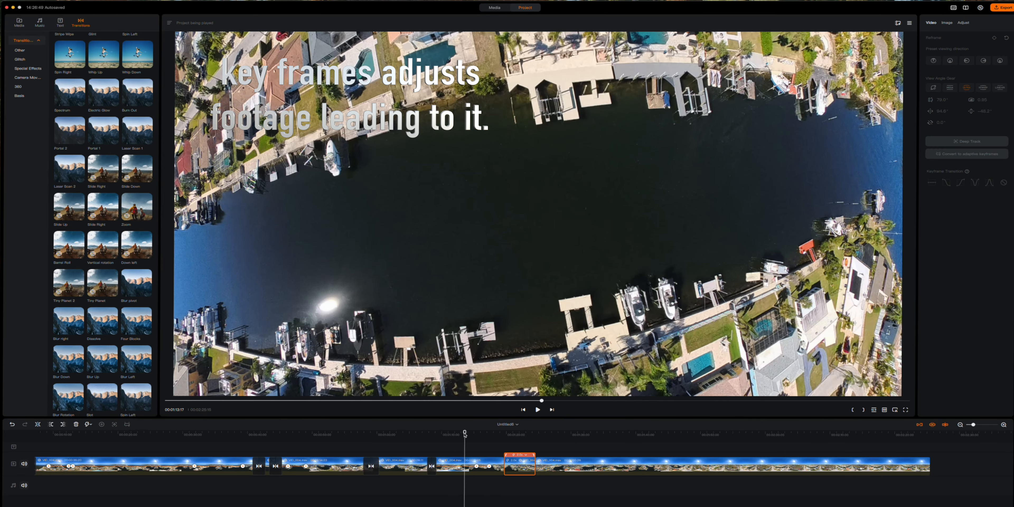
{"action": "left_click", "coordinate": [538, 409]}
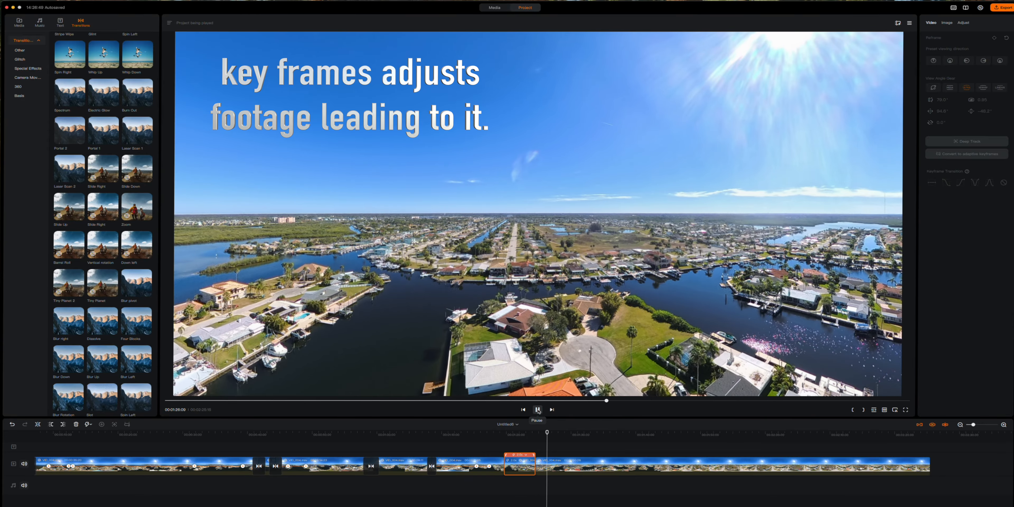
{"action": "left_click", "coordinate": [538, 410]}
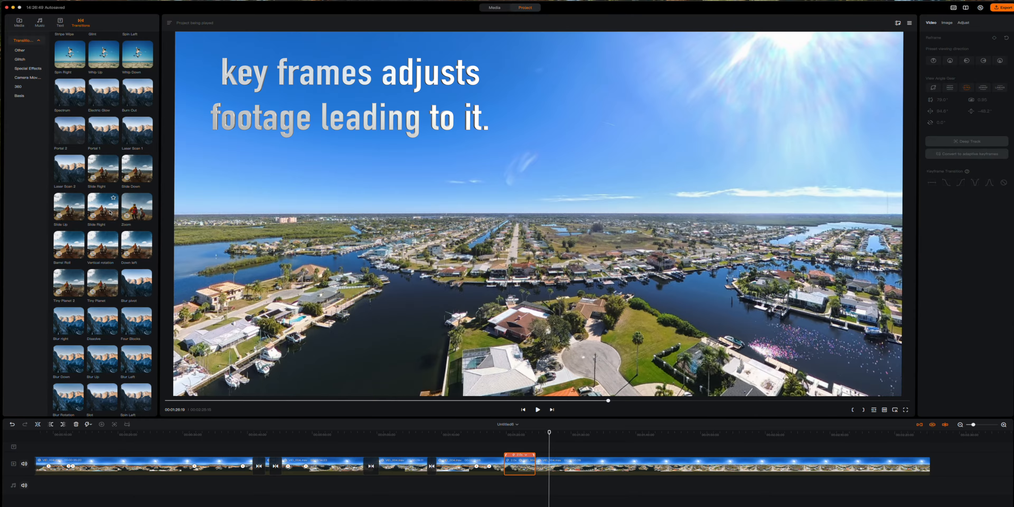
{"action": "left_click_drag", "start_coordinate": [133, 224], "coordinate": [535, 466]}
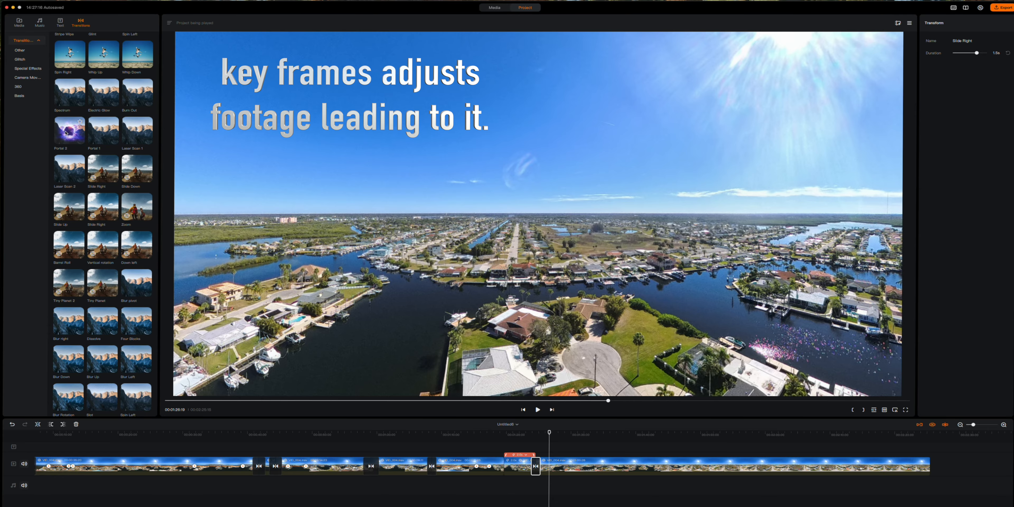
- Place a Portal 2 transition before the short clip and add a reframe keyframe to the final clip
{"action": "left_click_drag", "start_coordinate": [66, 133], "coordinate": [421, 438]}
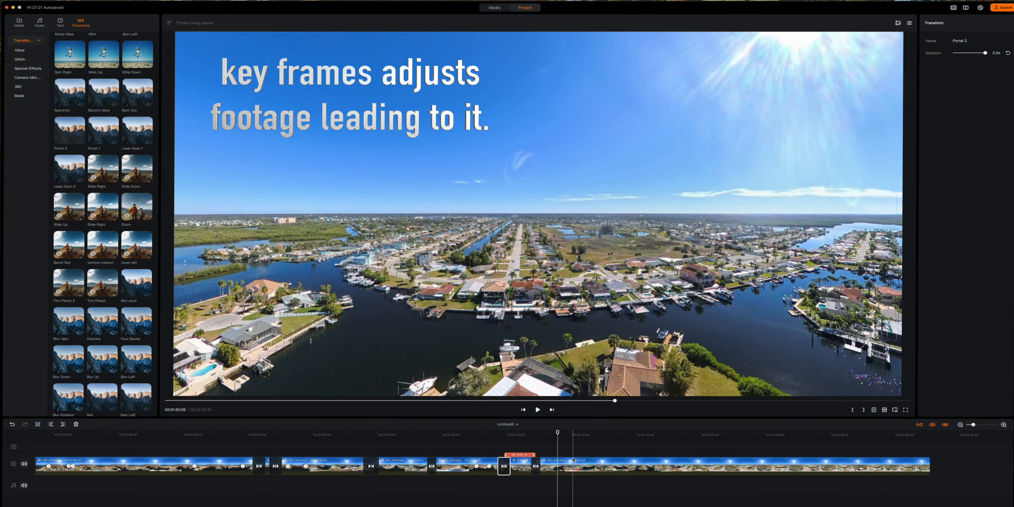
{"action": "left_click", "coordinate": [573, 467]}
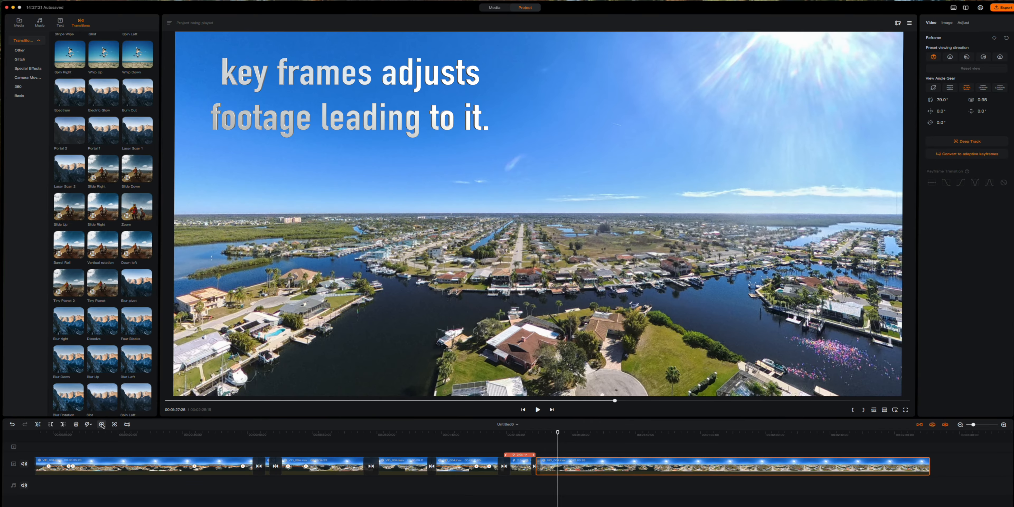
{"action": "left_click", "coordinate": [102, 424]}
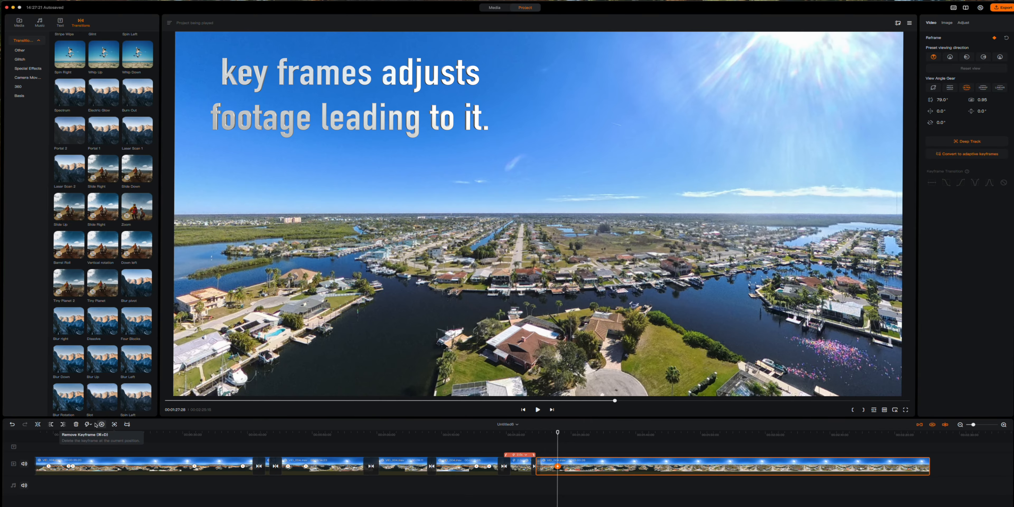
- Turn the final clip's view to Rear, then to Front at an earlier moment
{"action": "left_click", "coordinate": [951, 57]}
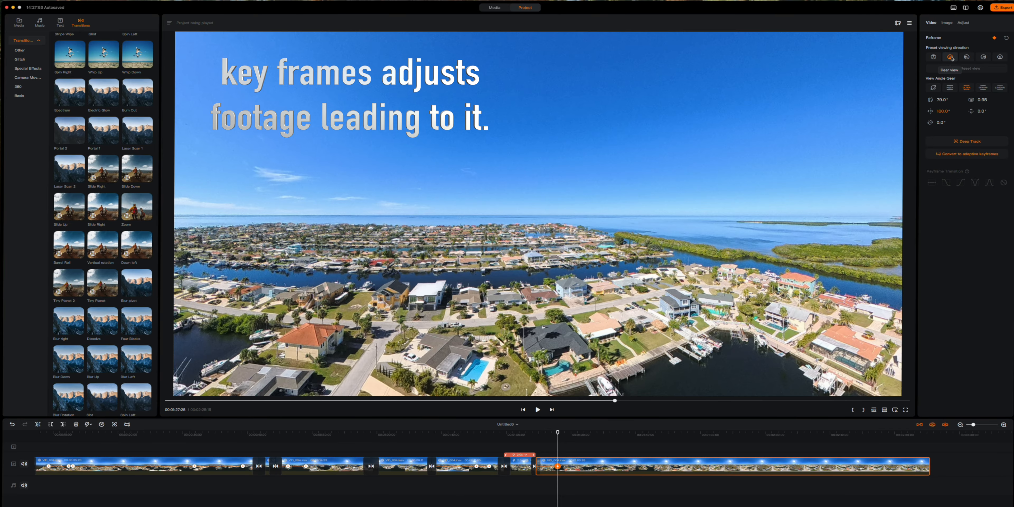
{"action": "left_click_drag", "start_coordinate": [559, 433], "coordinate": [522, 433]}
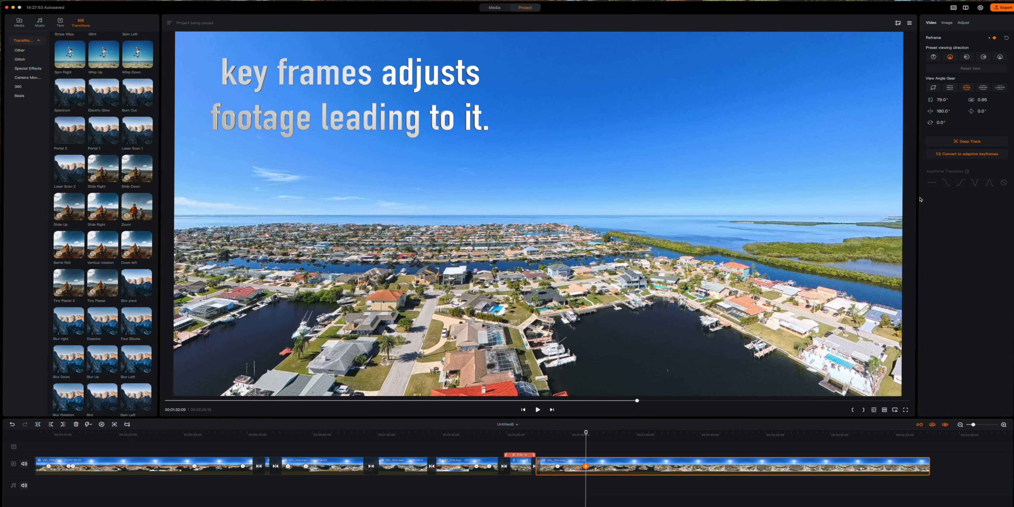
{"action": "left_click", "coordinate": [934, 57]}
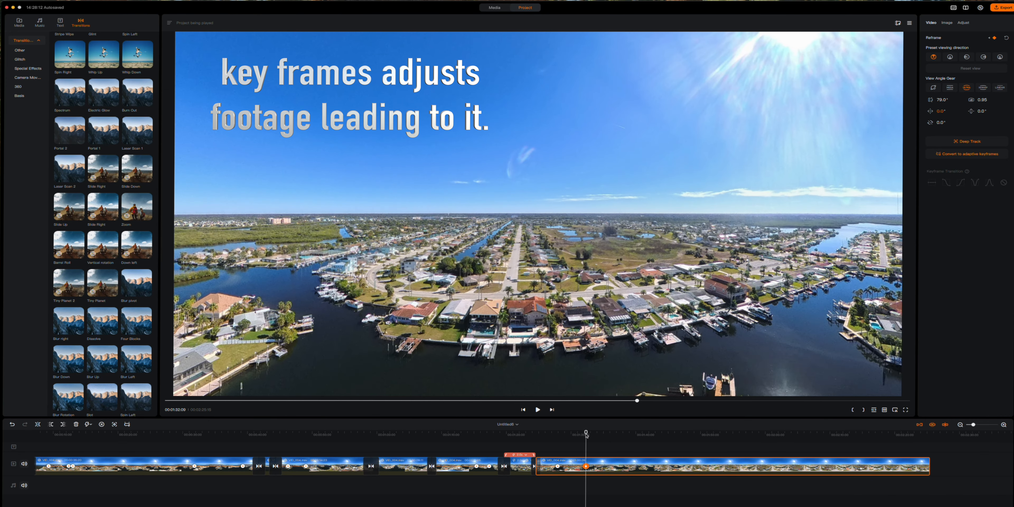
{"action": "left_click_drag", "start_coordinate": [586, 433], "coordinate": [529, 434]}
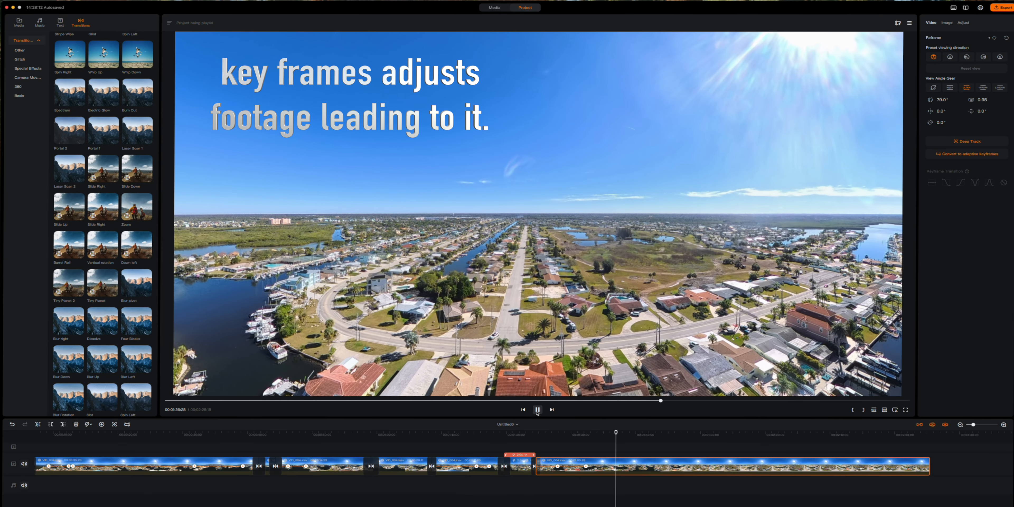
- Switch to a zoomed Tiny Planet at 00:01:37:18, then keyframe back to Front view at 00:01:40:05
{"action": "left_click", "coordinate": [538, 410]}
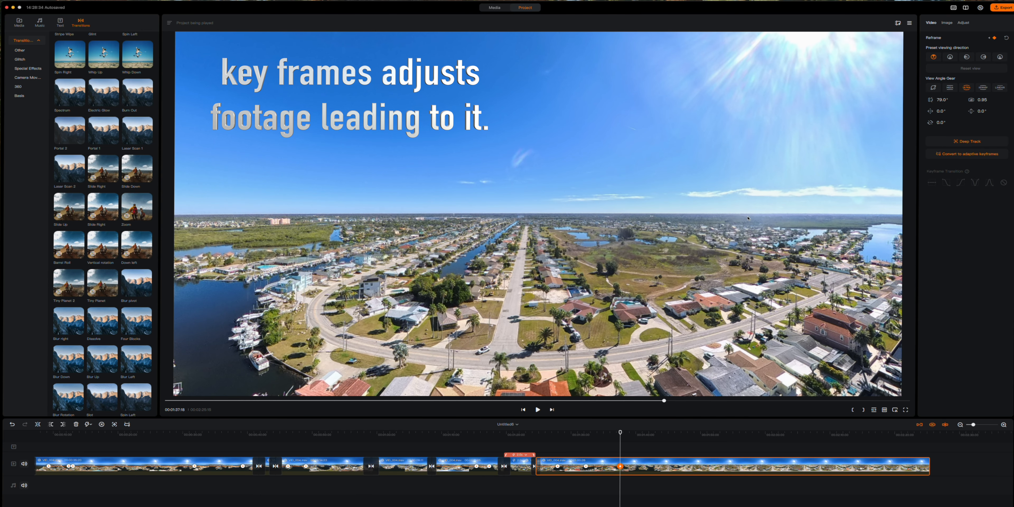
{"action": "left_click", "coordinate": [933, 88]}
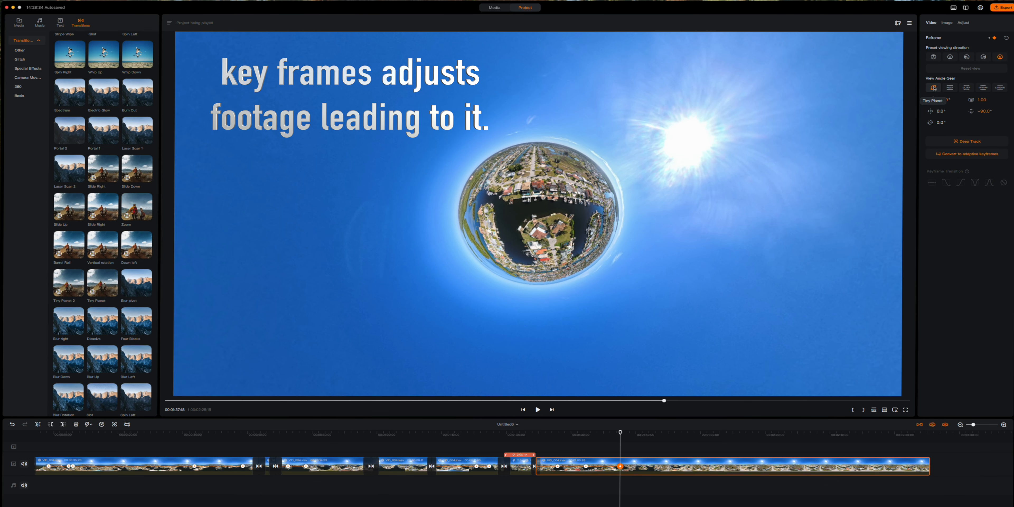
{"action": "scroll", "coordinate": [550, 233], "scroll_direction": "up", "scroll_amount": 5}
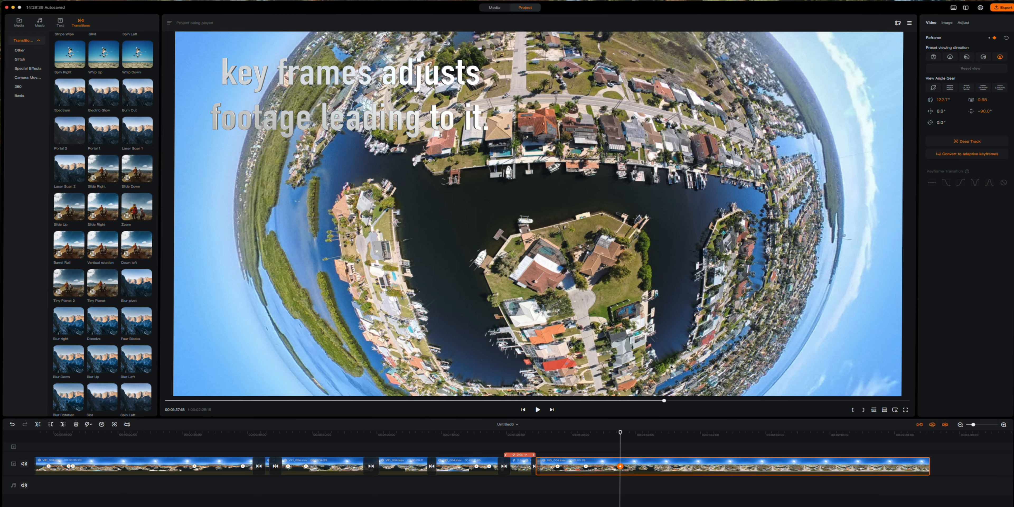
{"action": "left_click", "coordinate": [537, 410]}
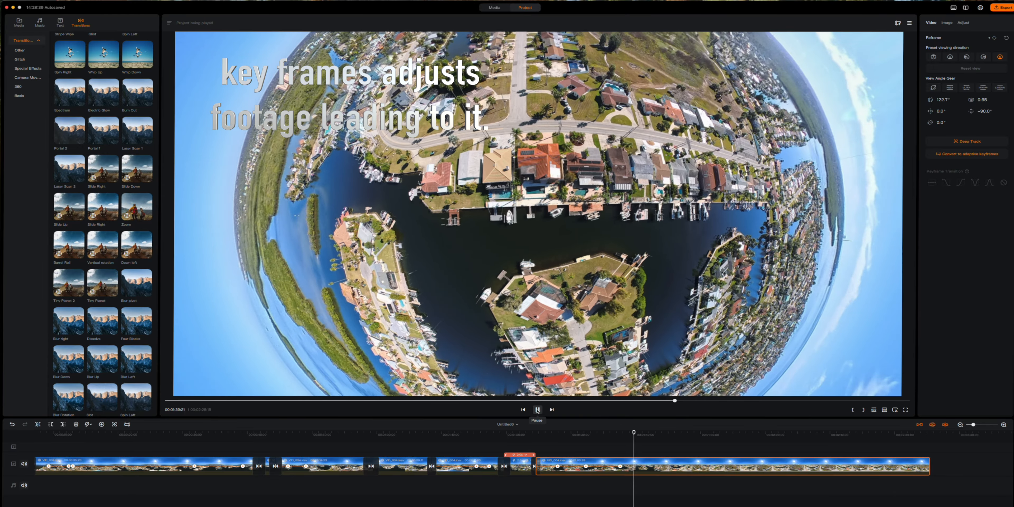
{"action": "left_click", "coordinate": [538, 410]}
{"action": "left_click", "coordinate": [102, 425]}
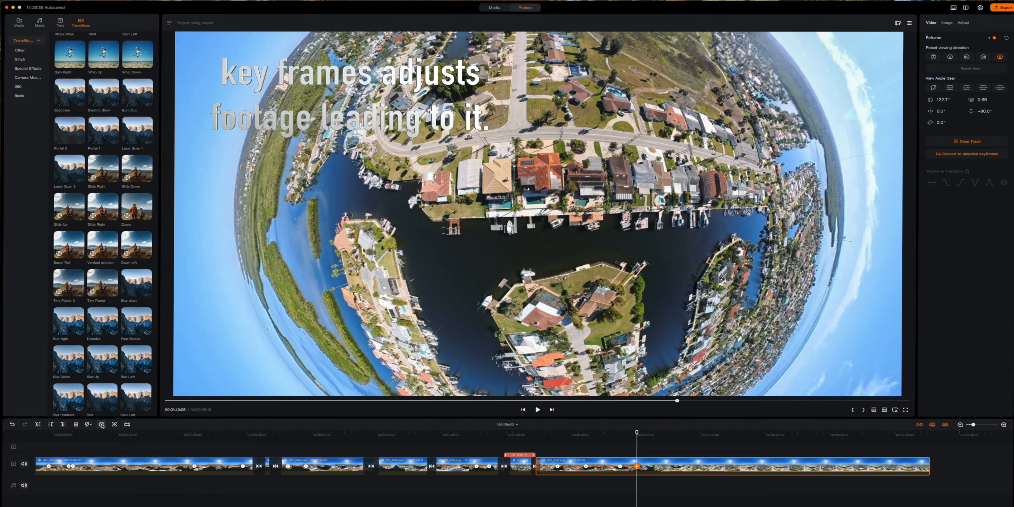
{"action": "left_click", "coordinate": [934, 57]}
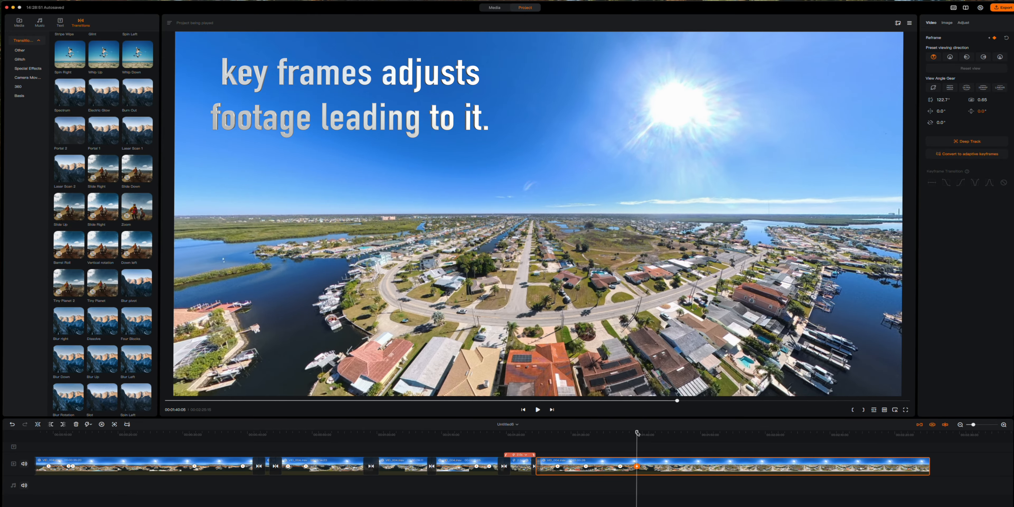
- Split the final clip at 00:01:44:00 and again at a later point
{"action": "left_click_drag", "start_coordinate": [636, 434], "coordinate": [539, 434]}
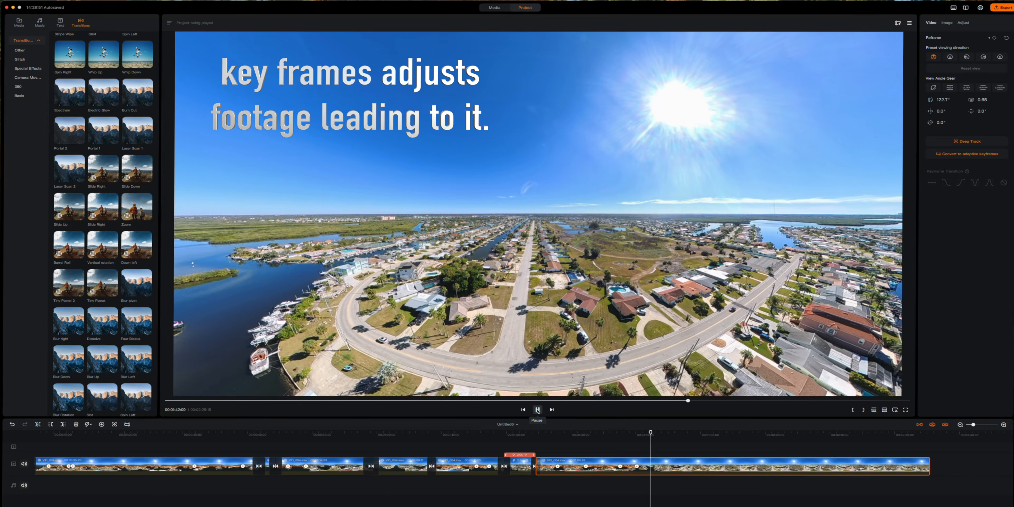
{"action": "left_click", "coordinate": [537, 410]}
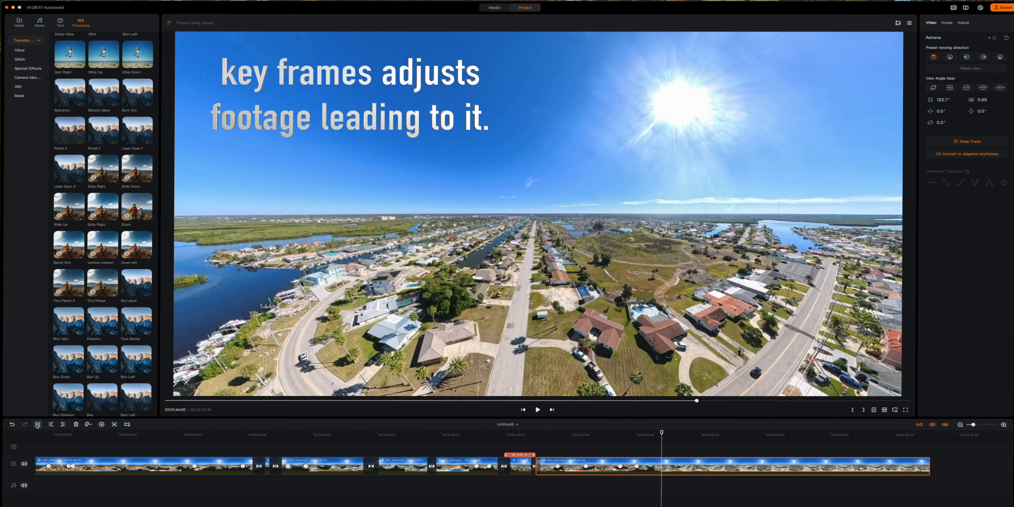
{"action": "left_click", "coordinate": [38, 424]}
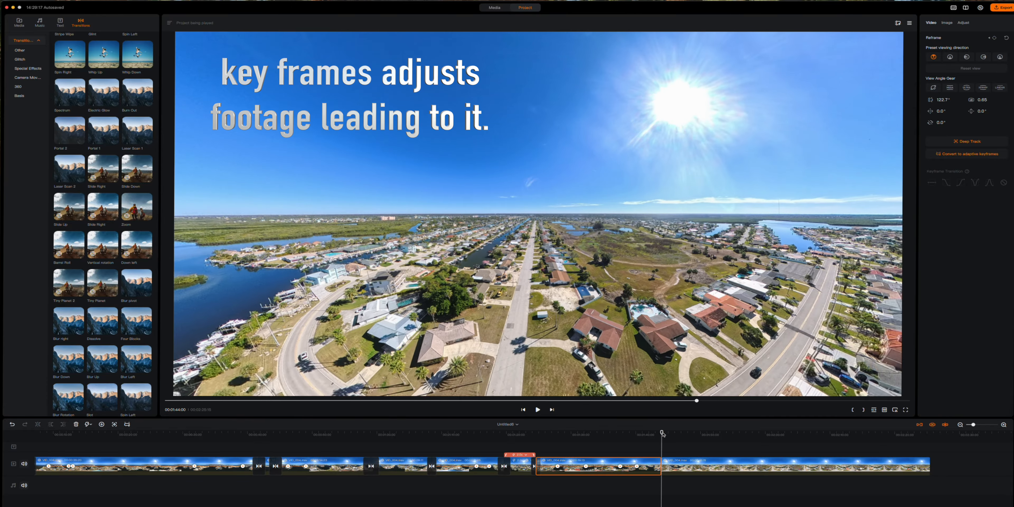
{"action": "left_click_drag", "start_coordinate": [662, 433], "coordinate": [681, 434]}
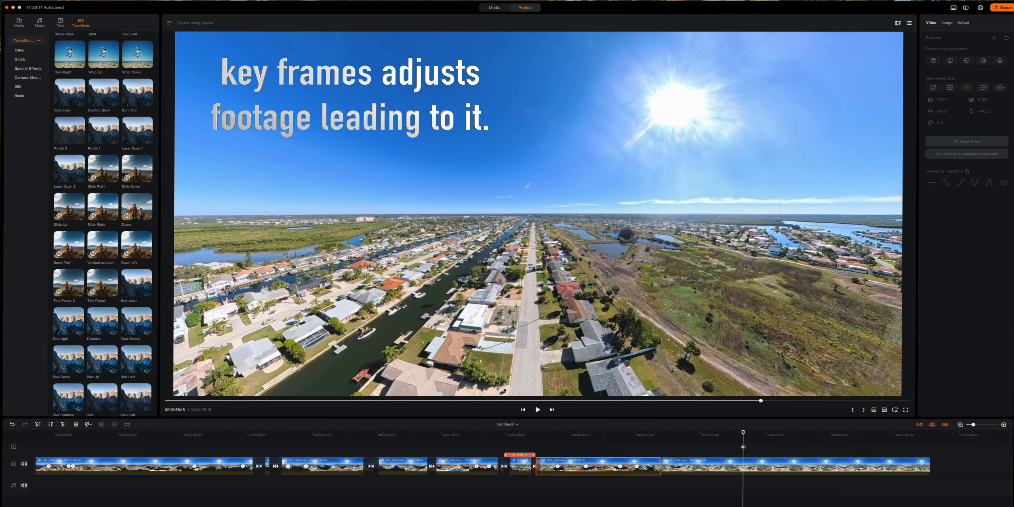
{"action": "left_click_drag", "start_coordinate": [748, 449], "coordinate": [785, 453]}
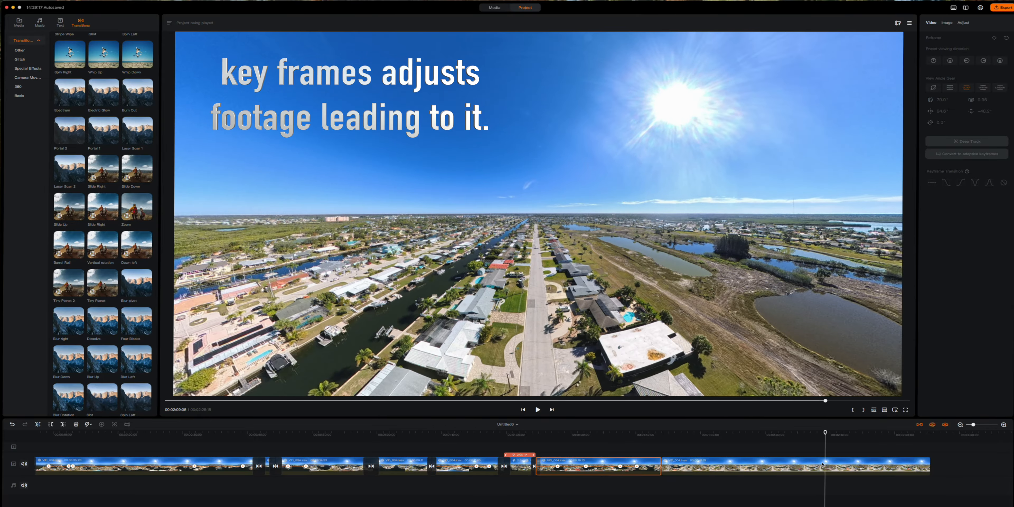
{"action": "left_click_drag", "start_coordinate": [822, 464], "coordinate": [816, 466]}
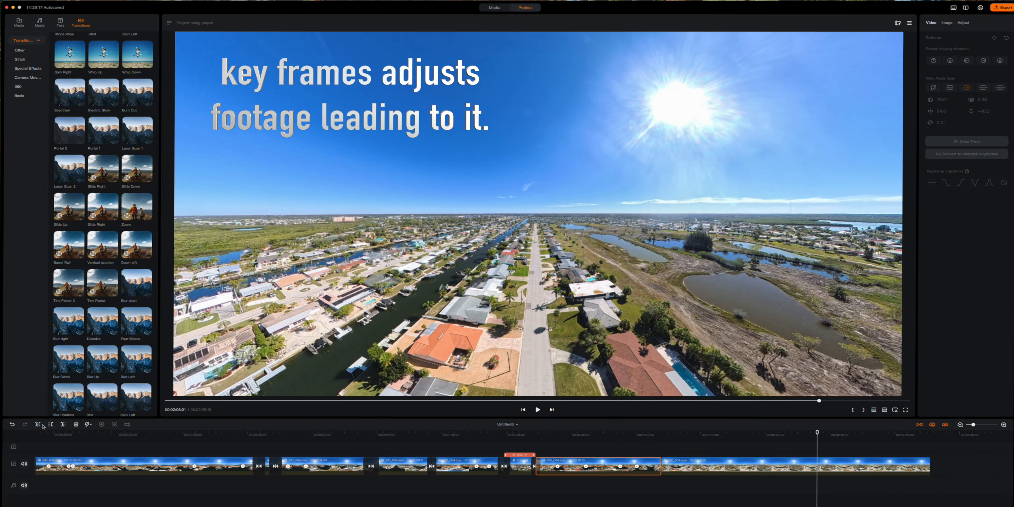
{"action": "left_click", "coordinate": [40, 424]}
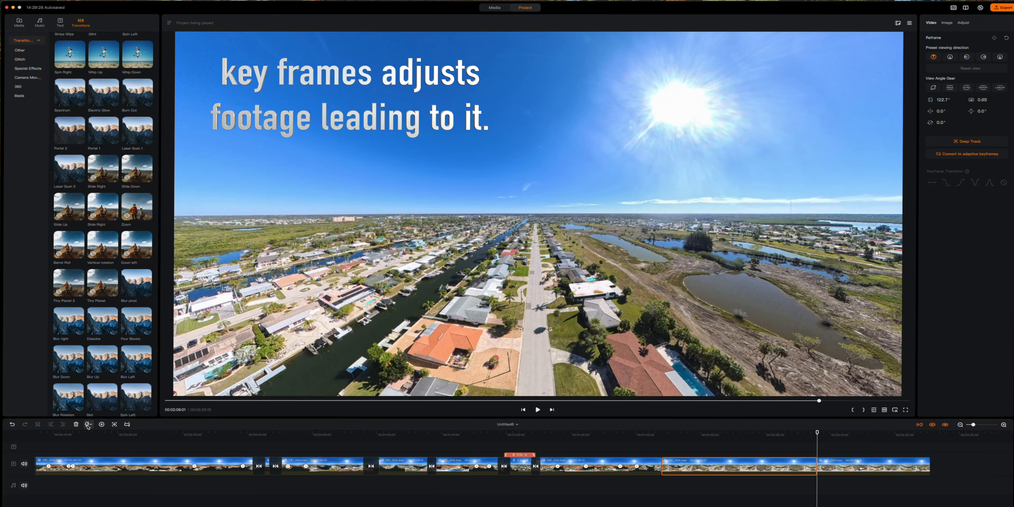
- Speed the cut-out middle section up to 4.0x and preview from about 00:01:13:11
{"action": "left_click", "coordinate": [87, 425]}
{"action": "mouse_move", "coordinate": [100, 448]}
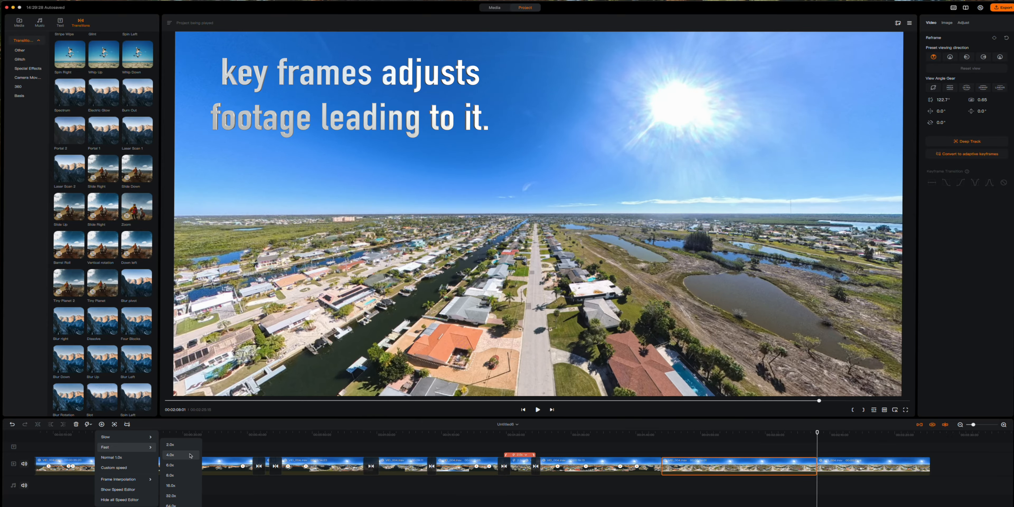
{"action": "left_click", "coordinate": [170, 455]}
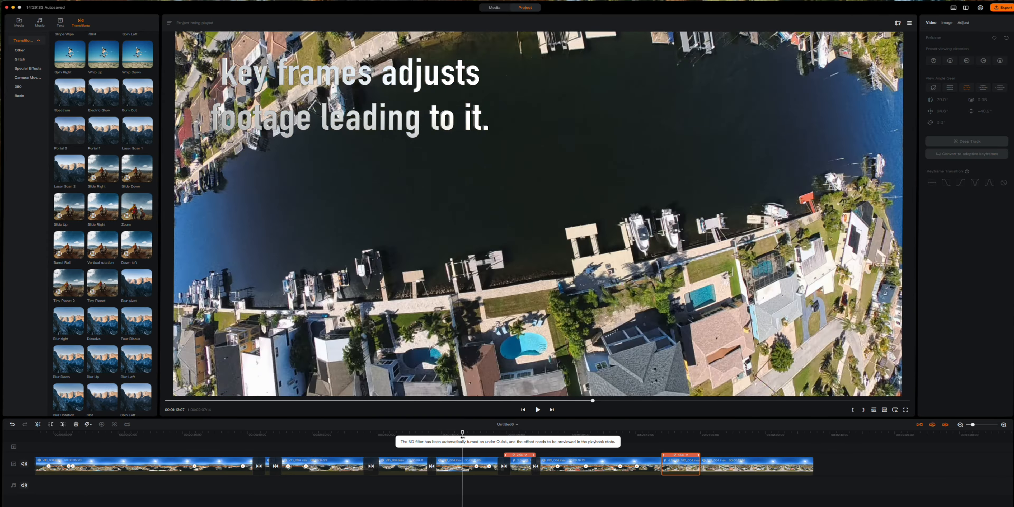
{"action": "left_click", "coordinate": [463, 433]}
{"action": "left_click", "coordinate": [538, 410]}
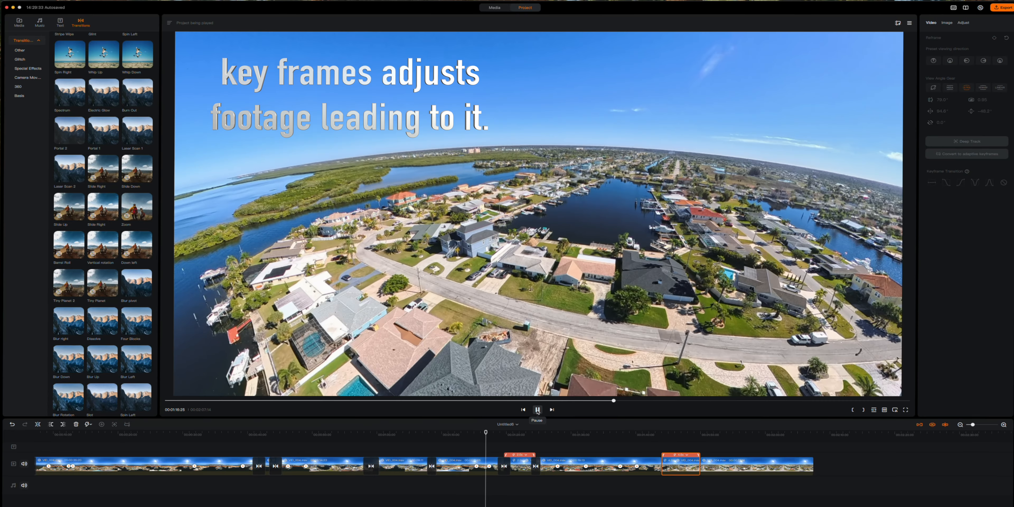
{"action": "left_click", "coordinate": [538, 410]}
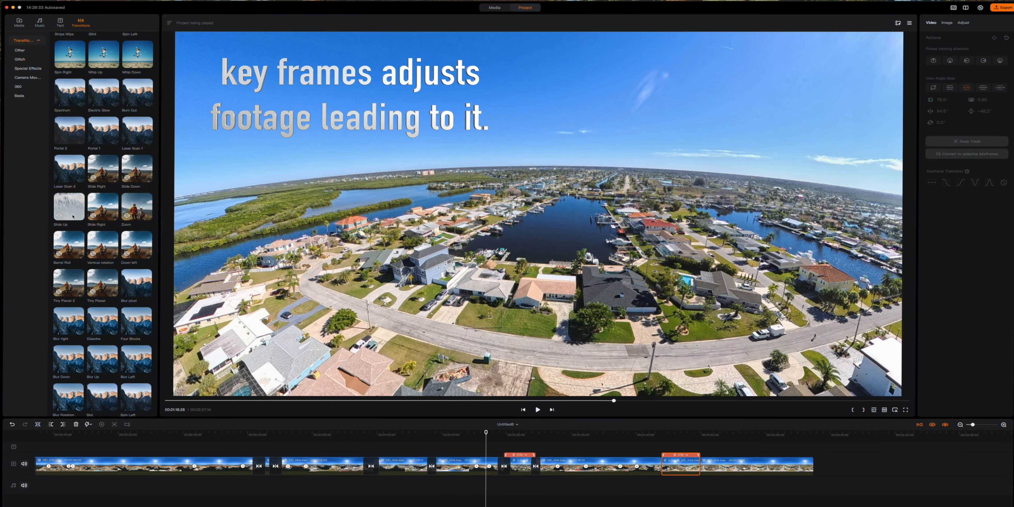
- Select the transition after the 4.0x section and play it back
{"action": "left_click", "coordinate": [668, 465]}
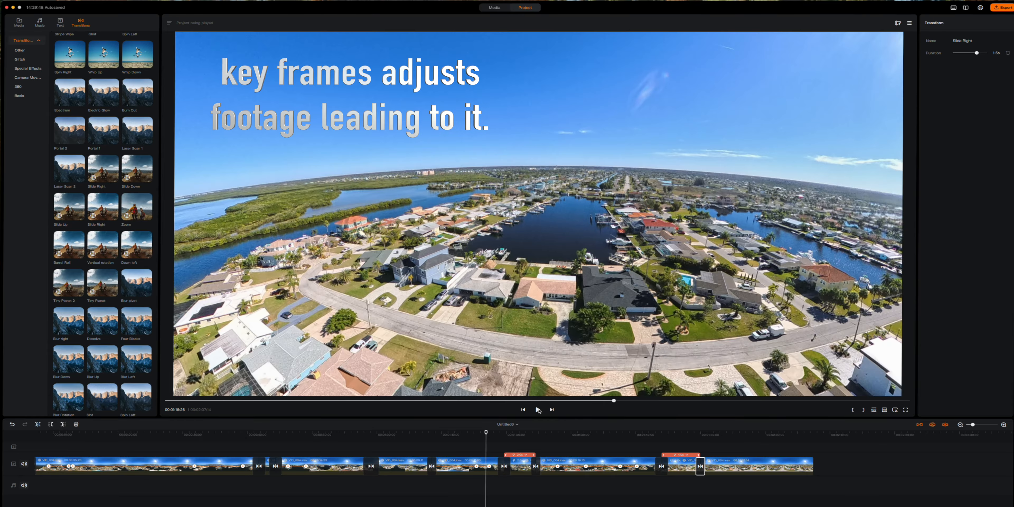
{"action": "left_click", "coordinate": [538, 410]}
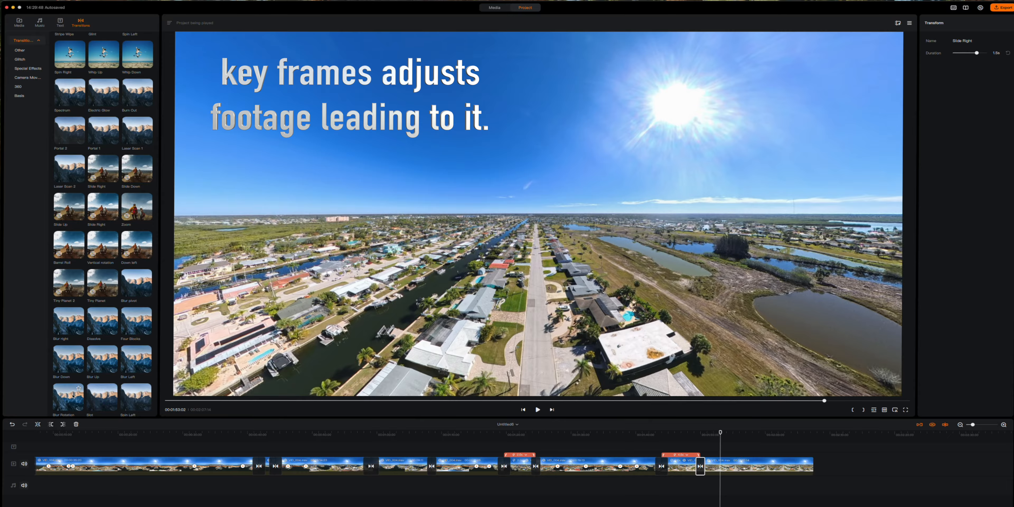
- Set the last clip to the Rear view preset and split it at about 1:56
{"action": "left_click", "coordinate": [729, 466]}
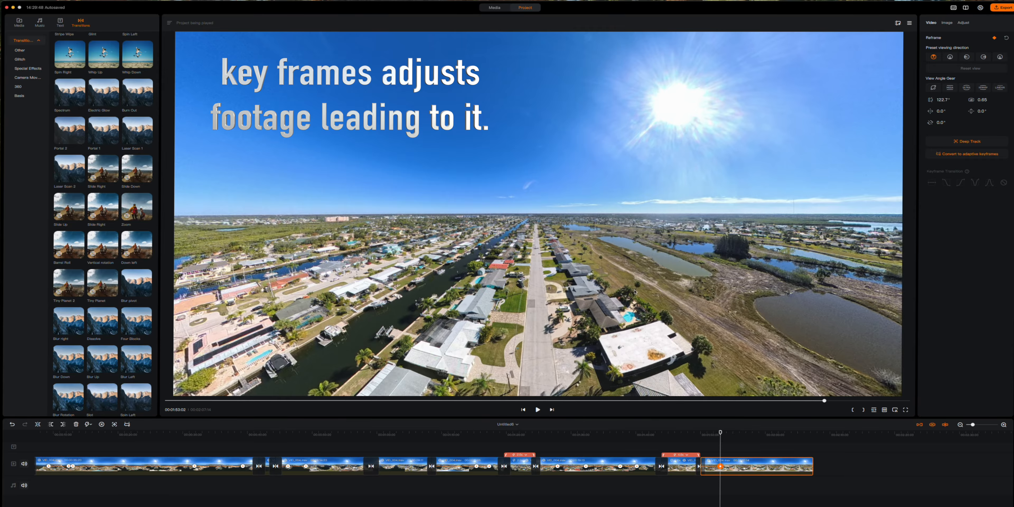
{"action": "left_click", "coordinate": [951, 57]}
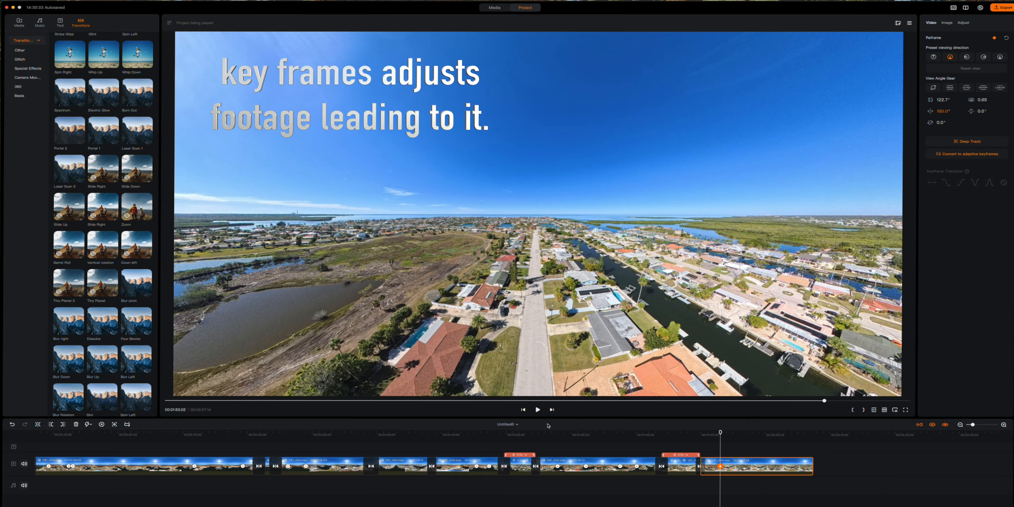
{"action": "left_click_drag", "start_coordinate": [721, 433], "coordinate": [650, 433]}
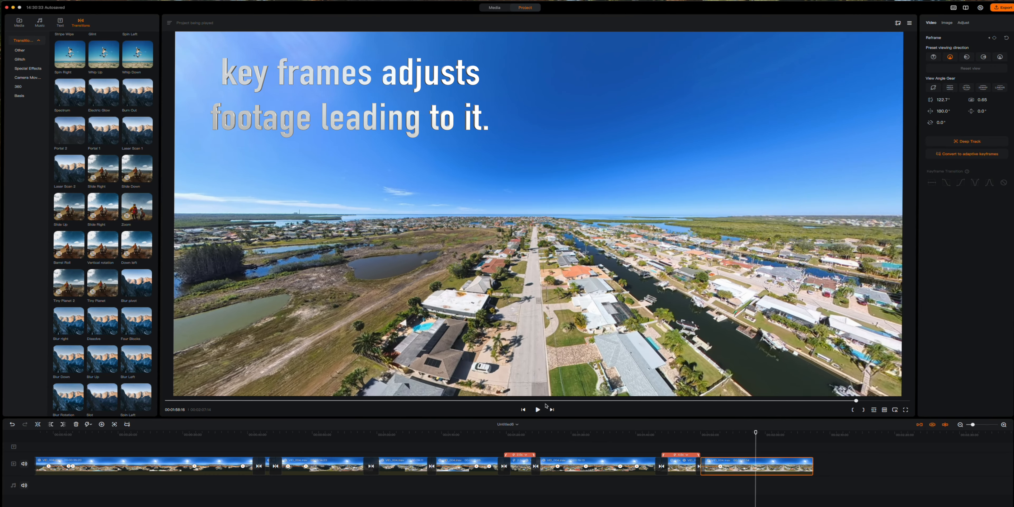
{"action": "left_click", "coordinate": [37, 424]}
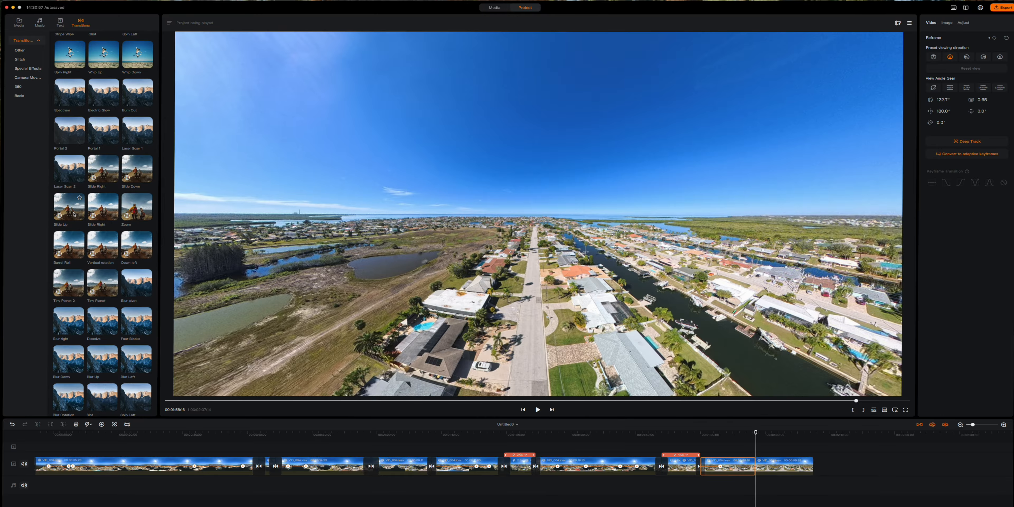
- Place a Slide Up transition between the last two clips and preview it
{"action": "left_click_drag", "start_coordinate": [74, 215], "coordinate": [686, 493]}
{"action": "left_click_drag", "start_coordinate": [743, 480], "coordinate": [751, 477]}
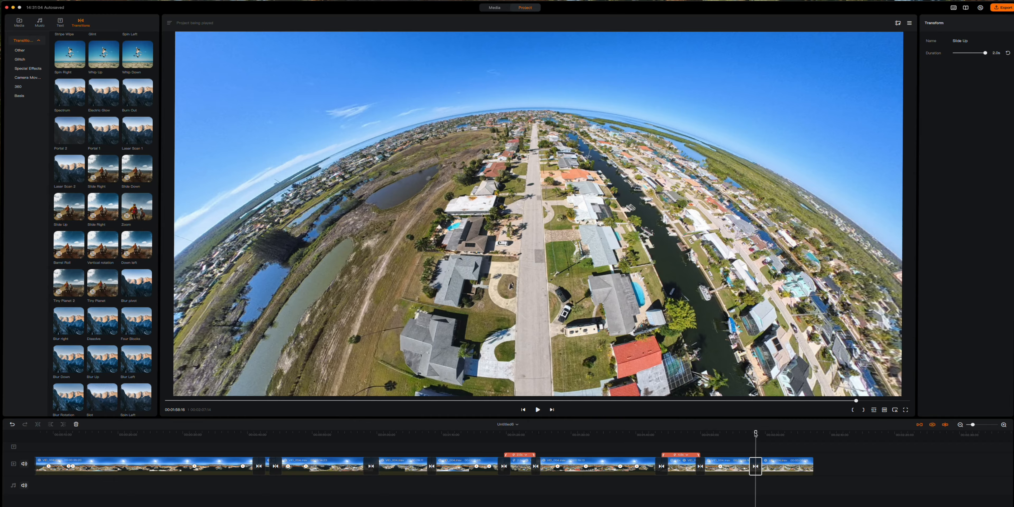
{"action": "left_click_drag", "start_coordinate": [756, 434], "coordinate": [749, 433]}
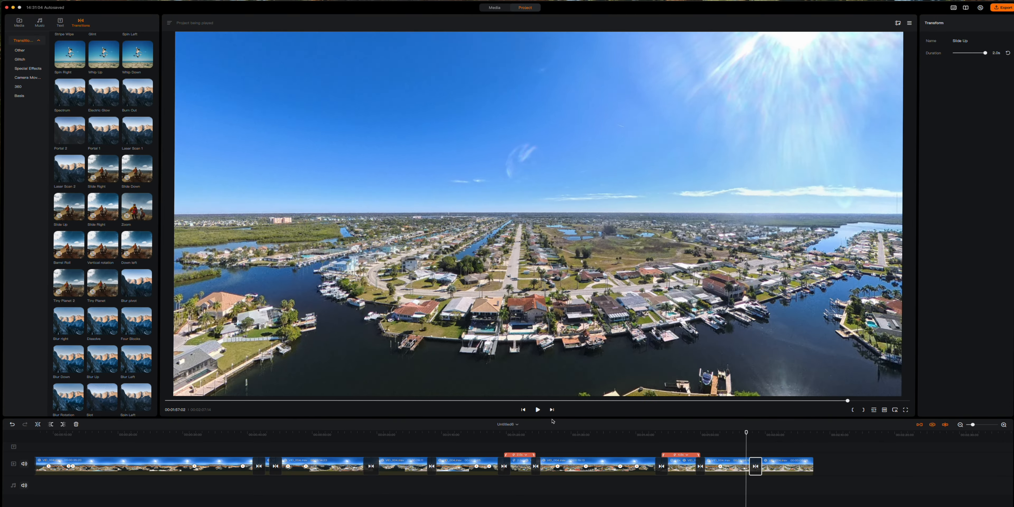
{"action": "left_click", "coordinate": [538, 410]}
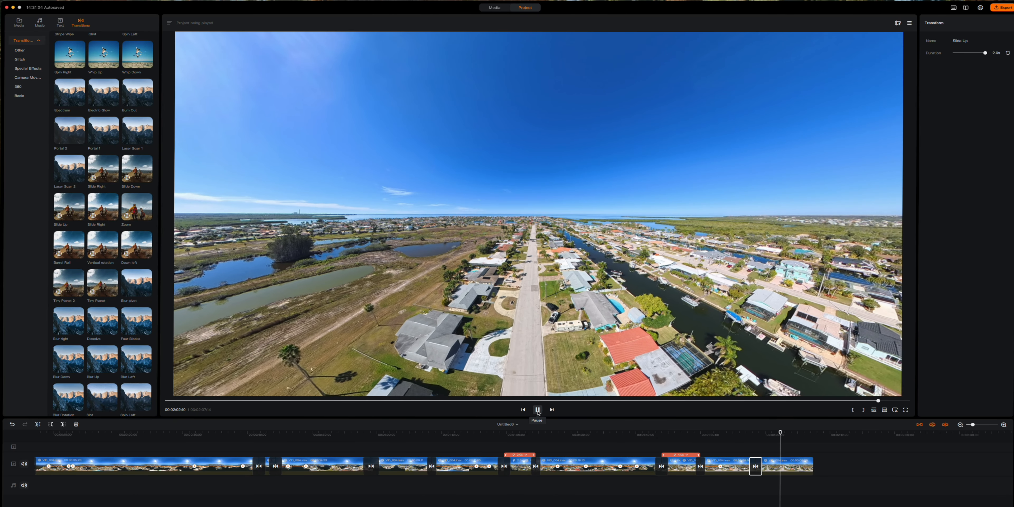
{"action": "left_click", "coordinate": [538, 410]}
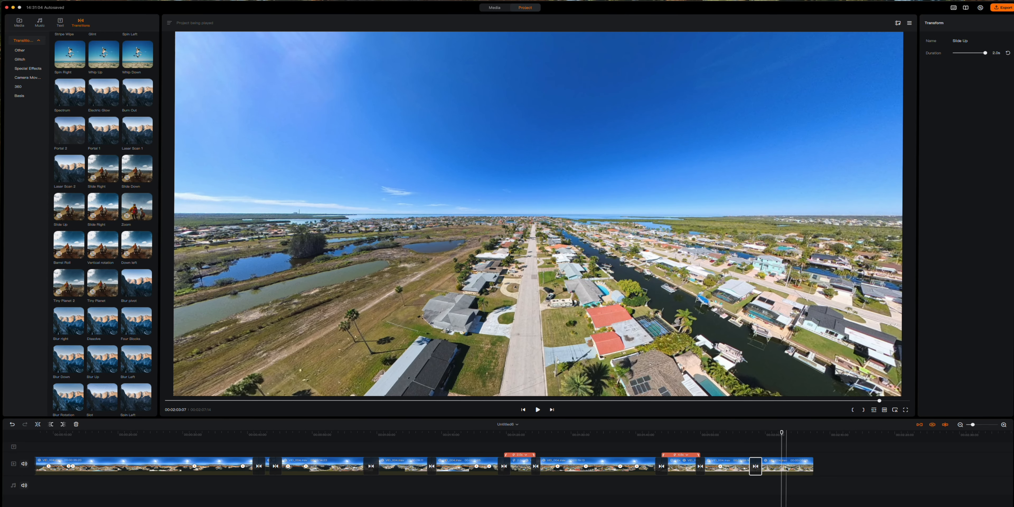
- Keyframe the last clip into an overhead tiny-planet view and replay from 00:01:55:25
{"action": "left_click", "coordinate": [787, 468]}
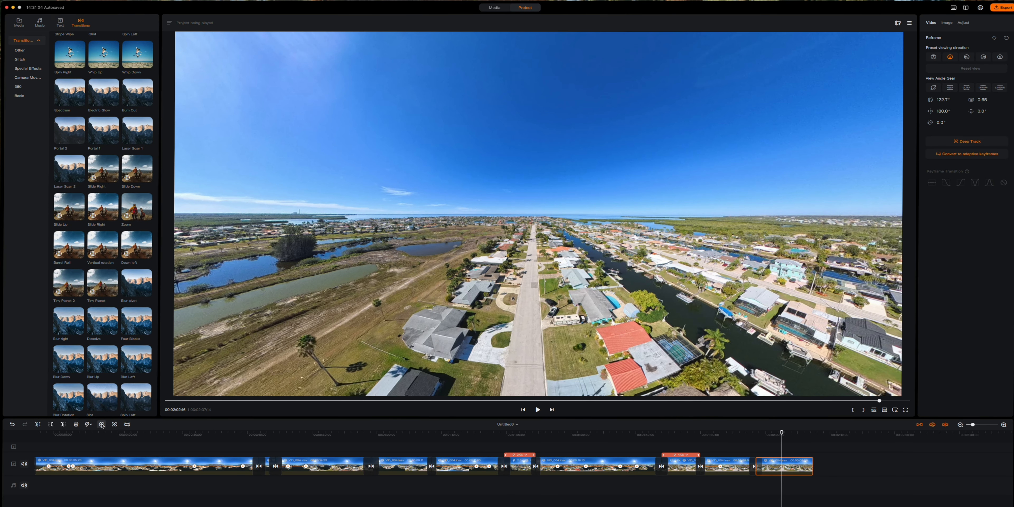
{"action": "left_click", "coordinate": [102, 425]}
{"action": "left_click", "coordinate": [1000, 58]}
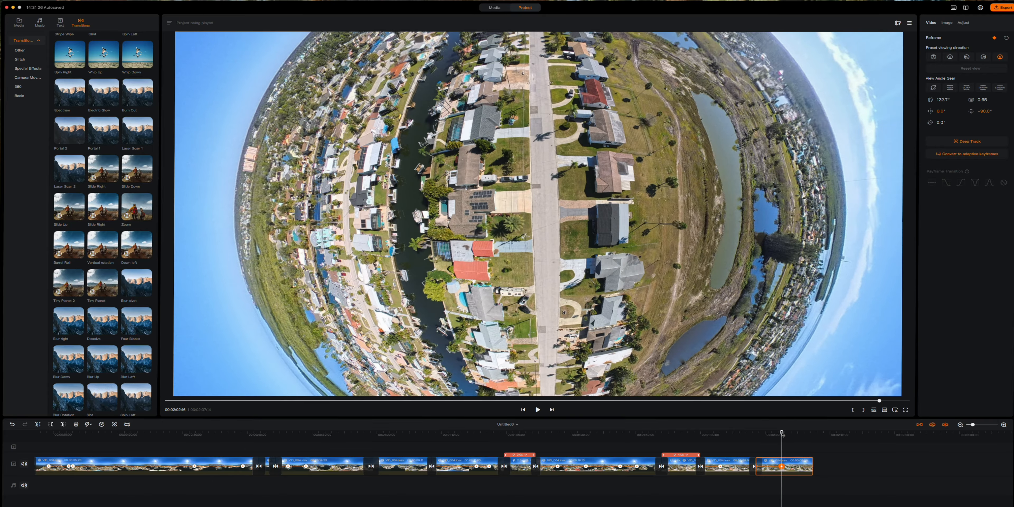
{"action": "left_click_drag", "start_coordinate": [782, 434], "coordinate": [737, 433]}
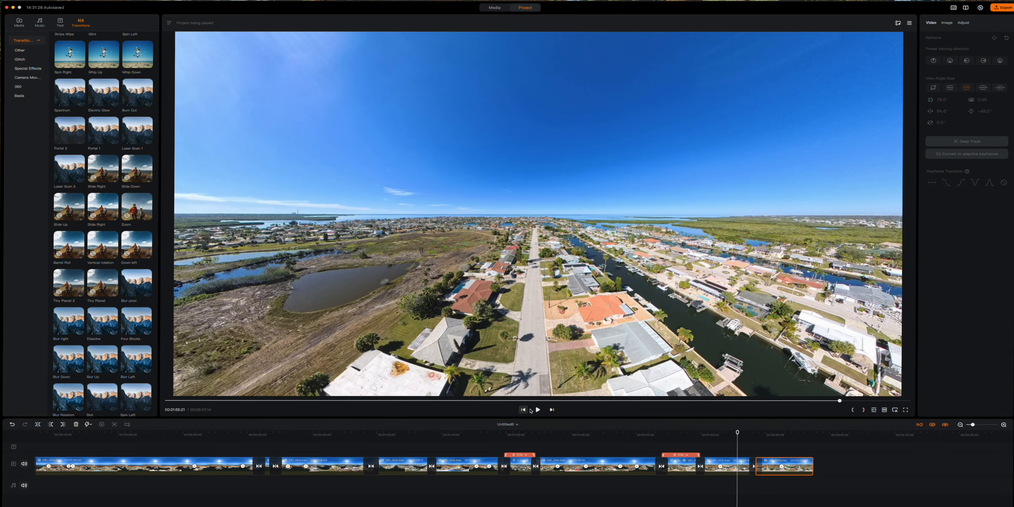
{"action": "left_click", "coordinate": [537, 409]}
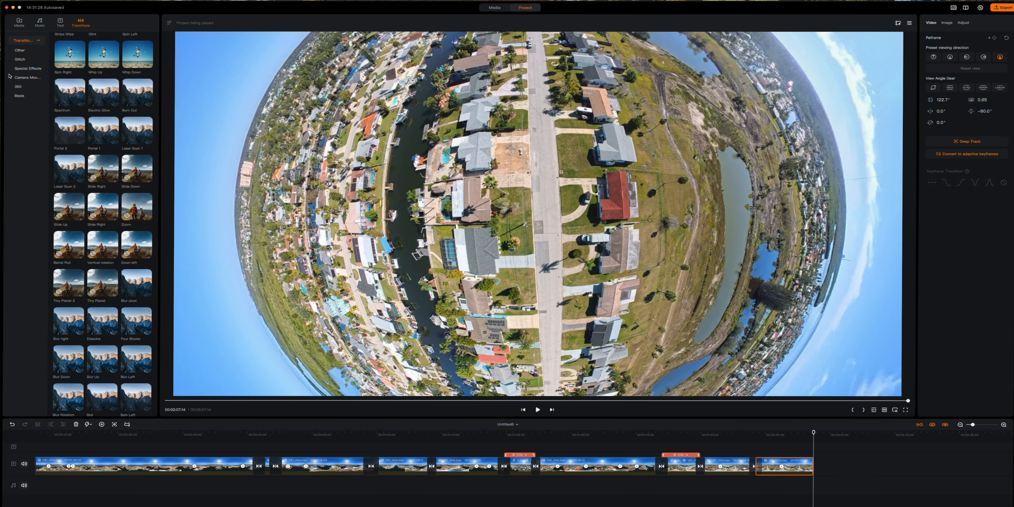
{"action": "left_click", "coordinate": [41, 25]}
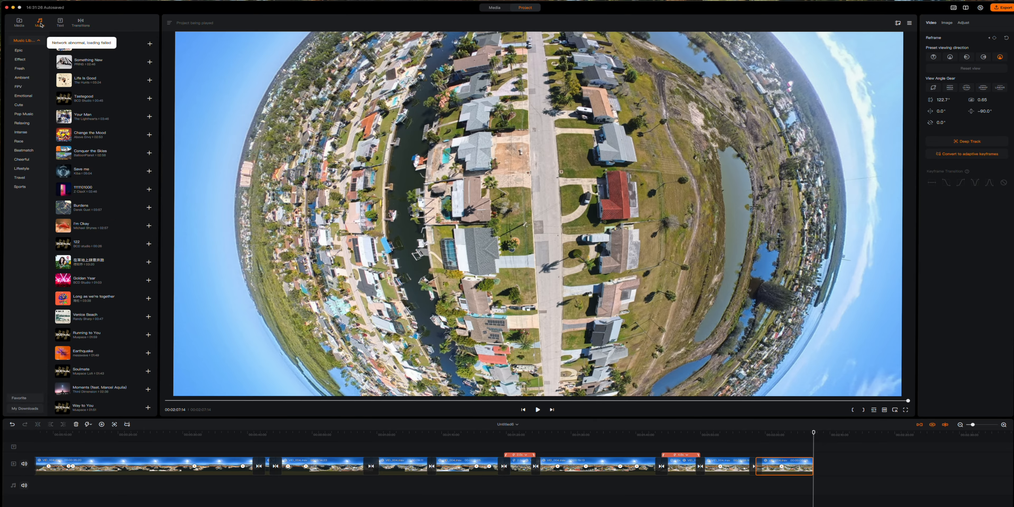
- Audition music tracks and add Earthquake to the soundtrack starting at 00:00
{"action": "left_click", "coordinate": [64, 82]}
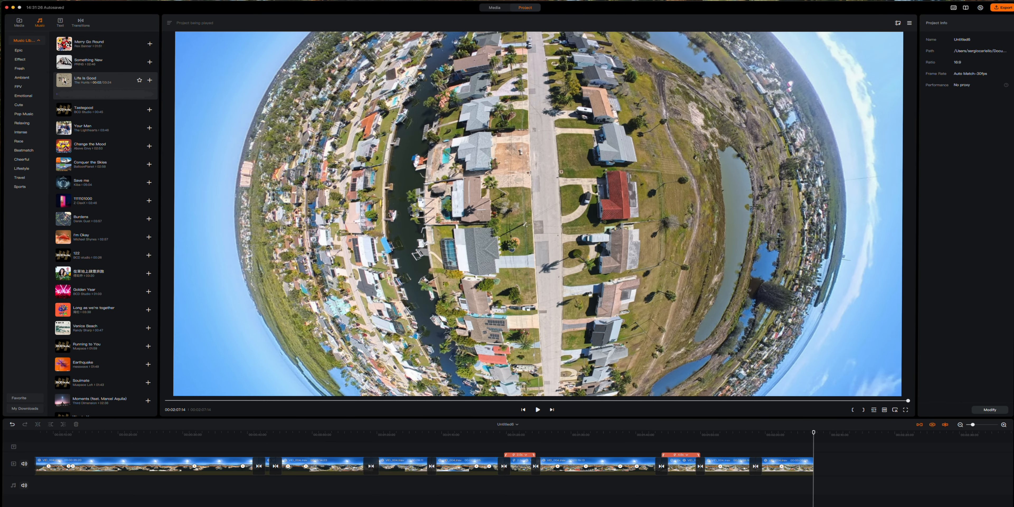
{"action": "key", "text": "XF86AudioRaiseVolume"}
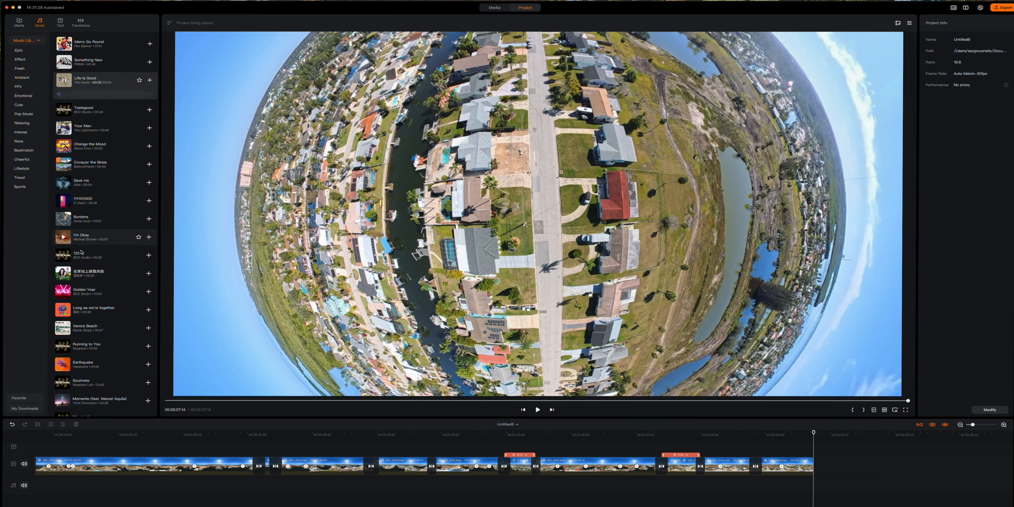
{"action": "left_click", "coordinate": [67, 332]}
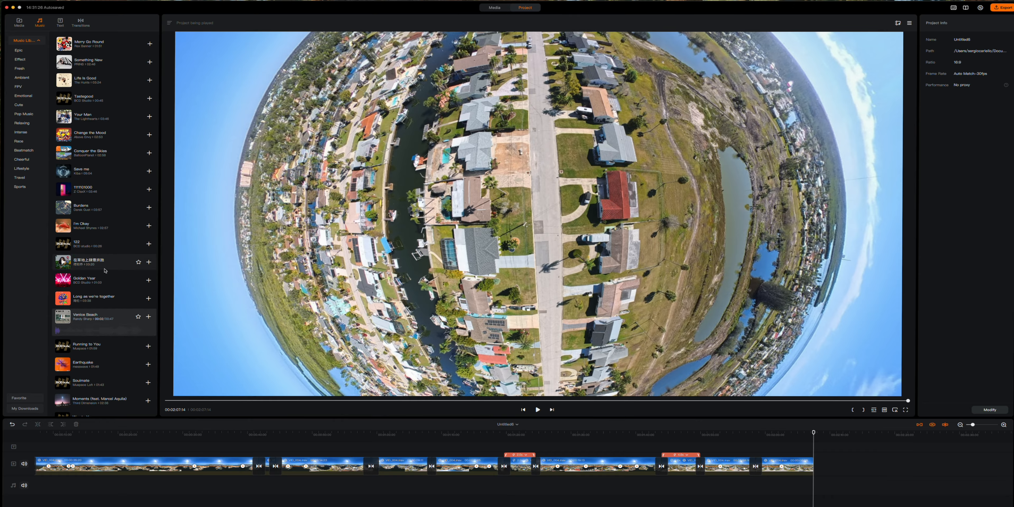
{"action": "scroll", "coordinate": [105, 272], "scroll_direction": "down", "scroll_amount": 3}
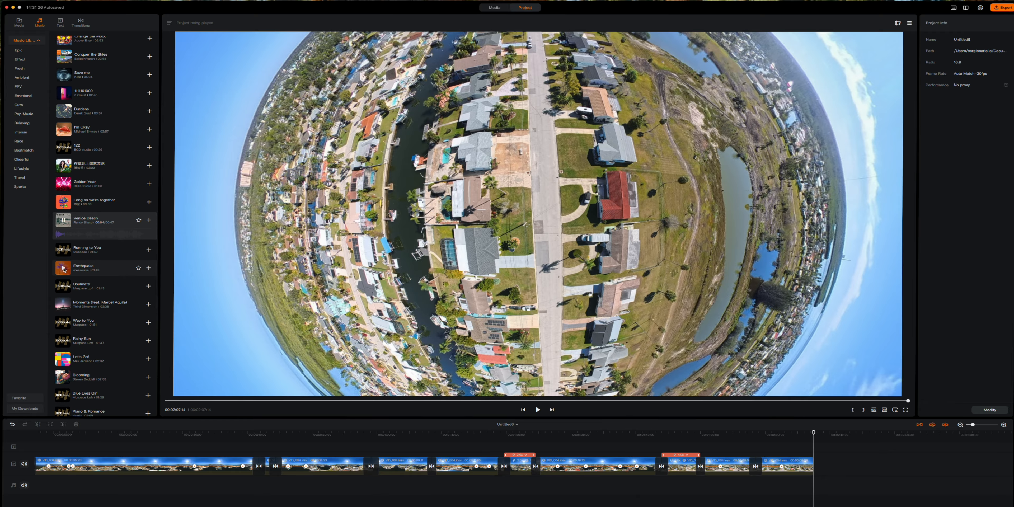
{"action": "left_click", "coordinate": [63, 269]}
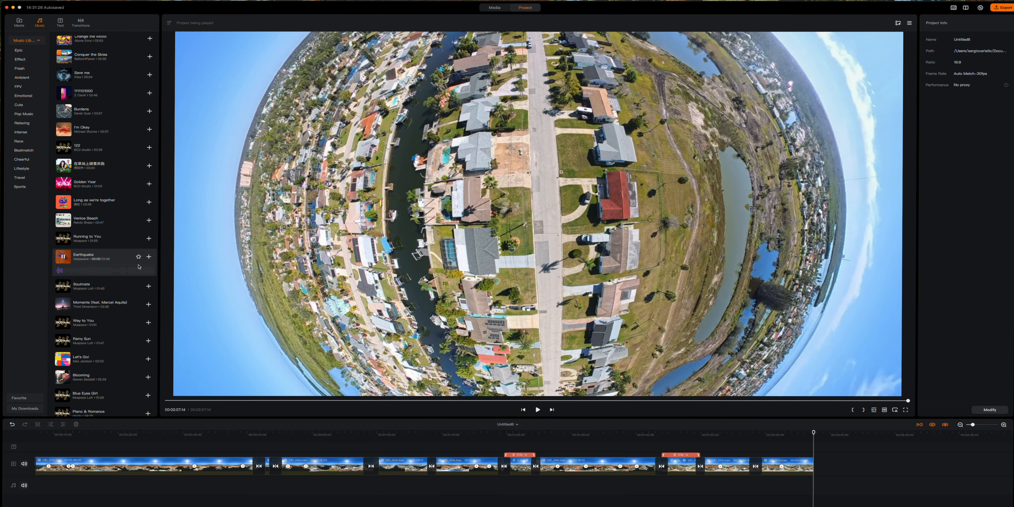
{"action": "left_click", "coordinate": [149, 257]}
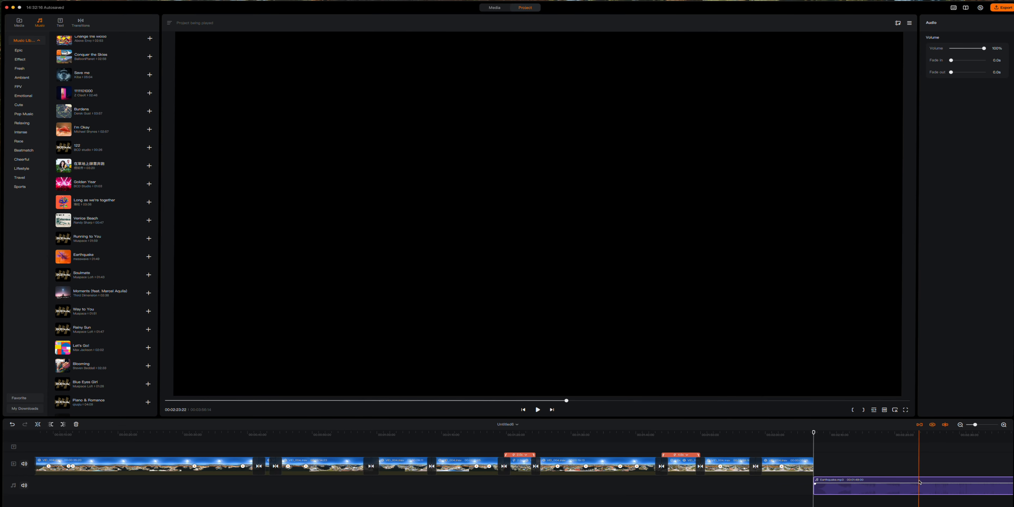
{"action": "left_click_drag", "start_coordinate": [914, 482], "coordinate": [129, 483]}
{"action": "scroll", "coordinate": [168, 463], "scroll_direction": "left", "scroll_amount": 2}
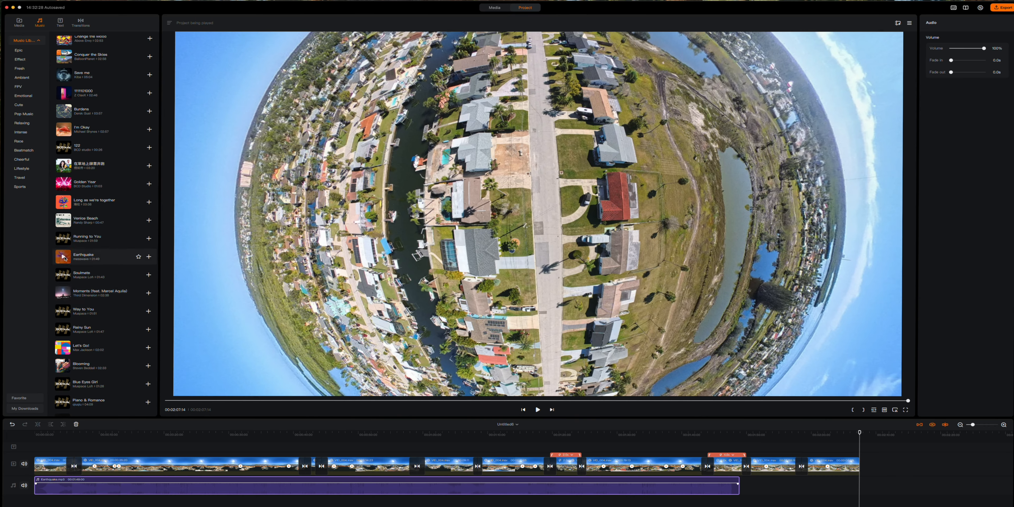
- Add Moments (feat. Marcel Aquila) after Earthquake, trimmed to end with the video
{"action": "left_click", "coordinate": [62, 275]}
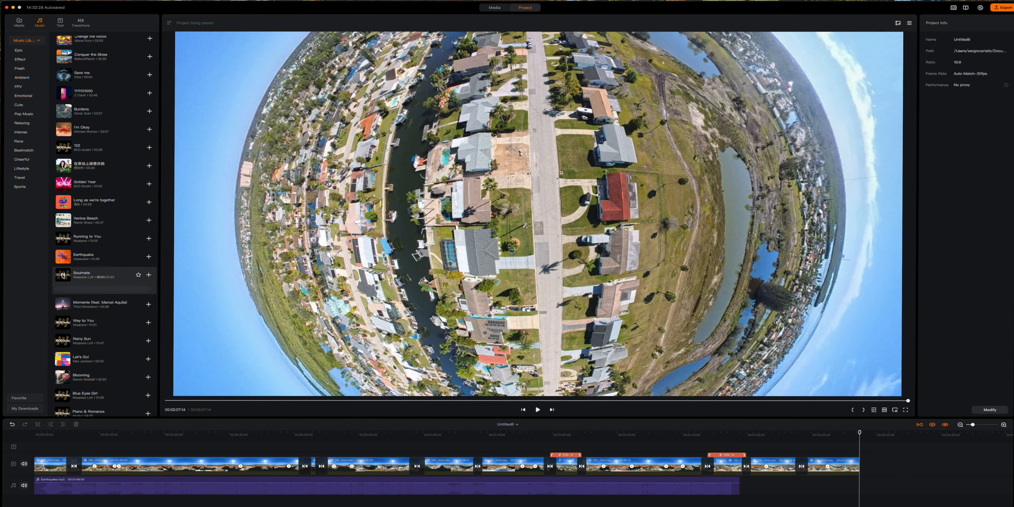
{"action": "left_click", "coordinate": [66, 306]}
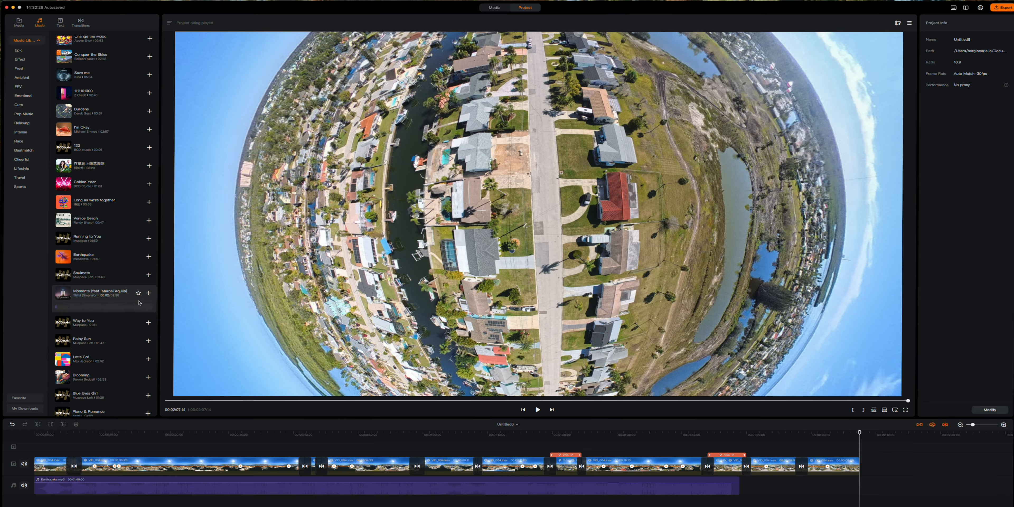
{"action": "left_click", "coordinate": [150, 294]}
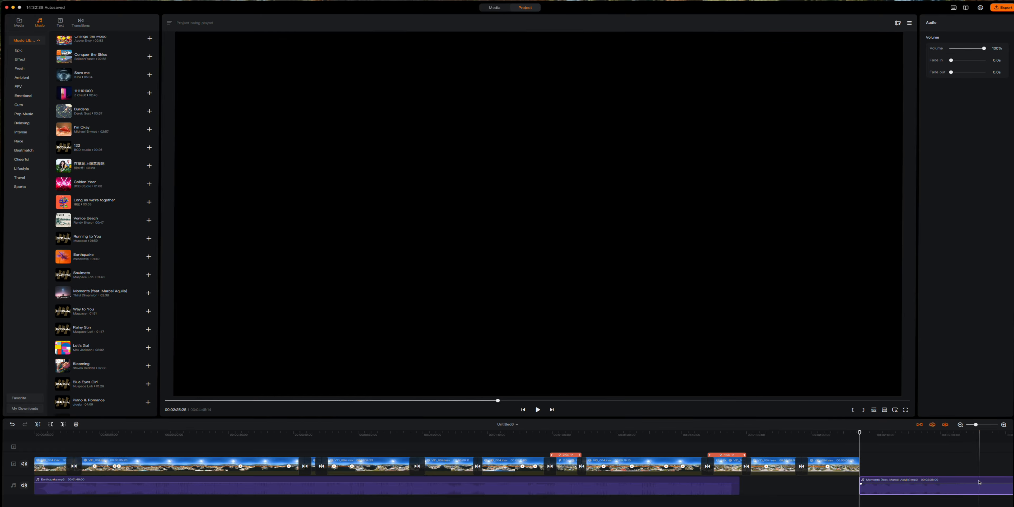
{"action": "left_click_drag", "start_coordinate": [979, 483], "coordinate": [856, 485]}
{"action": "left_click_drag", "start_coordinate": [647, 482], "coordinate": [516, 485]}
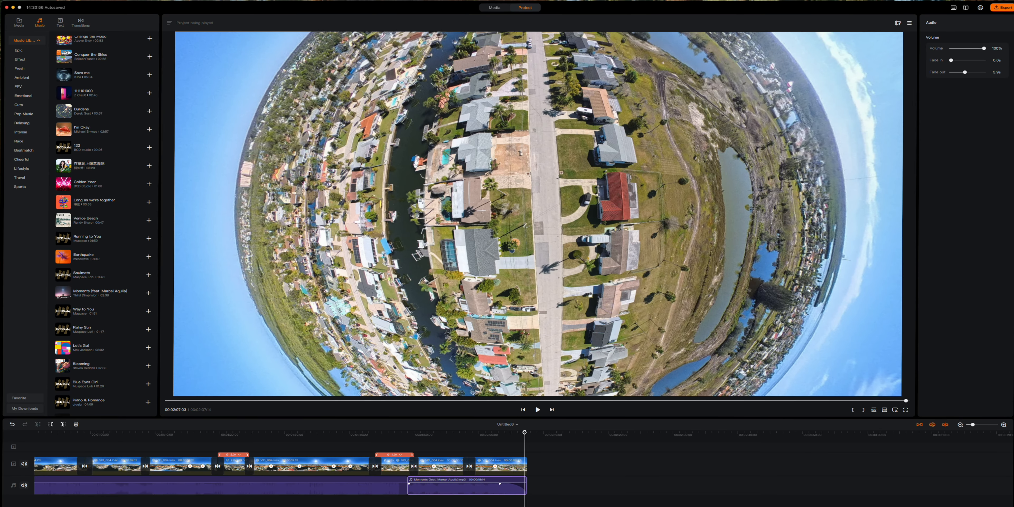
- Cut the music and last video clip at 00:02:06:02, then select the short tail piece
{"action": "left_click_drag", "start_coordinate": [527, 432], "coordinate": [518, 432]}
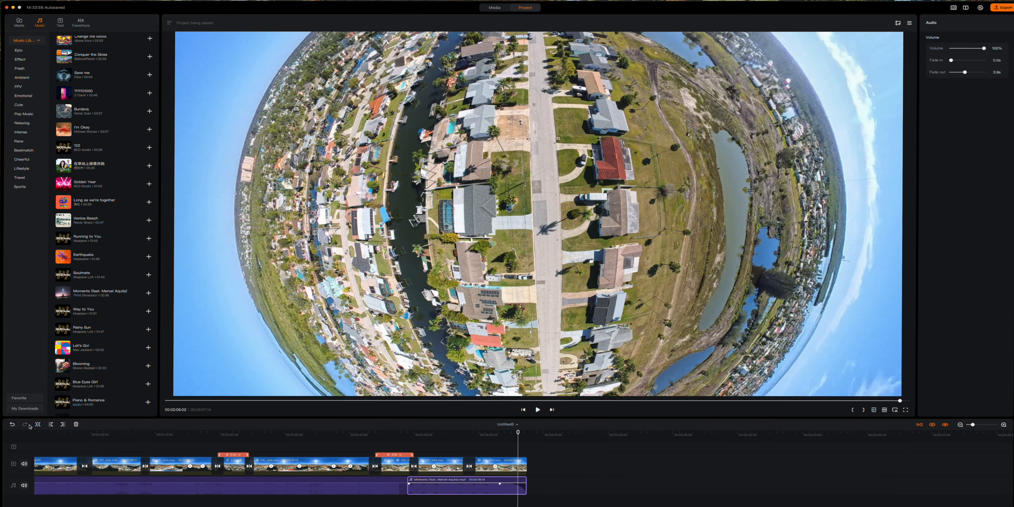
{"action": "left_click", "coordinate": [38, 424]}
{"action": "left_click", "coordinate": [515, 467]}
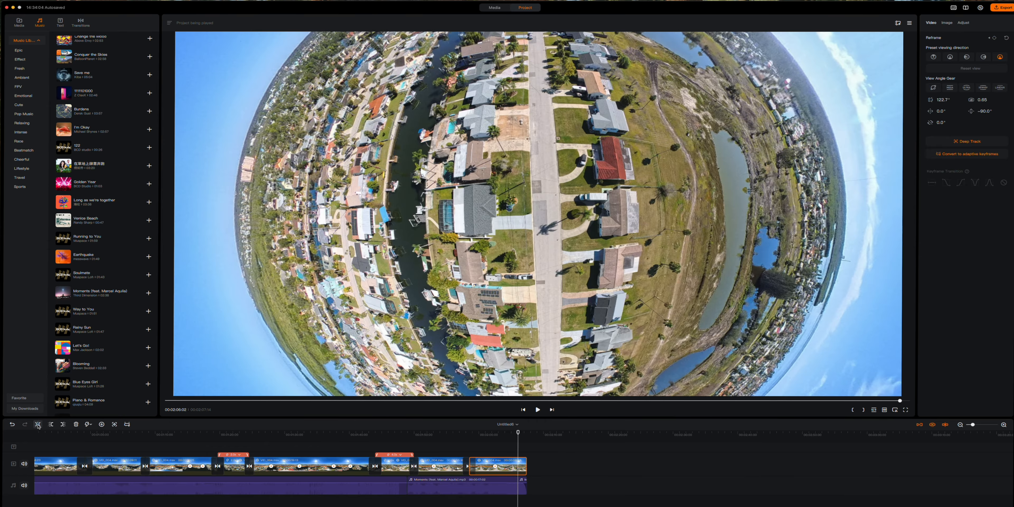
{"action": "left_click", "coordinate": [38, 425]}
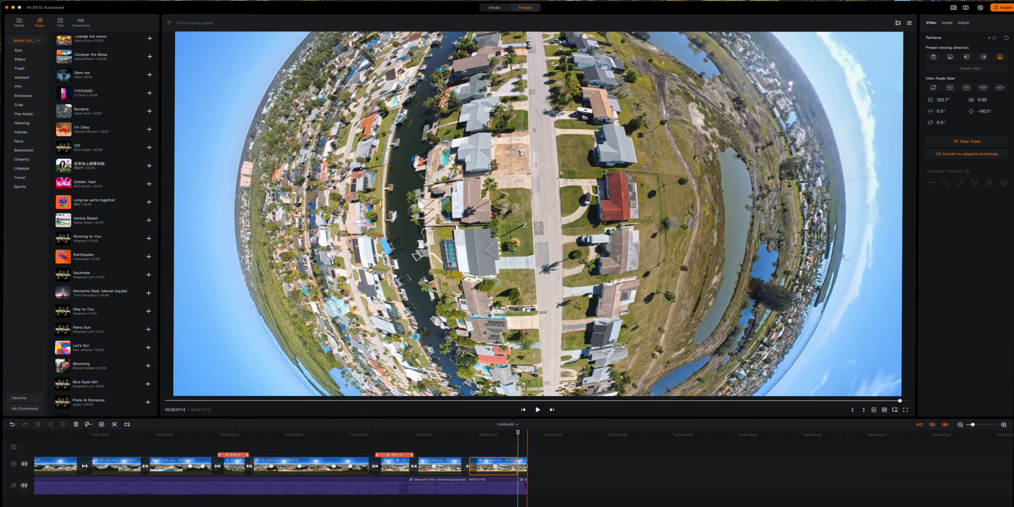
{"action": "left_click", "coordinate": [526, 467]}
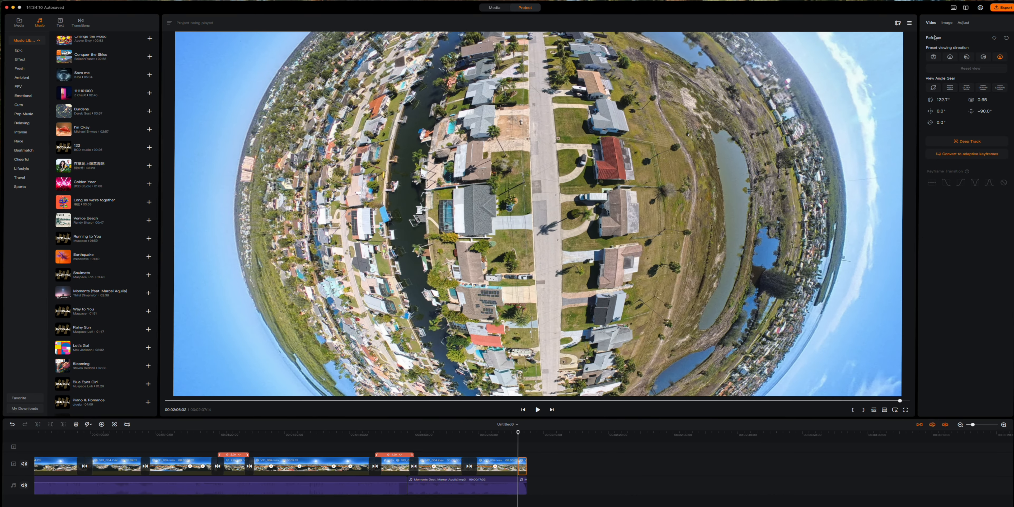
{"action": "left_click", "coordinate": [947, 23]}
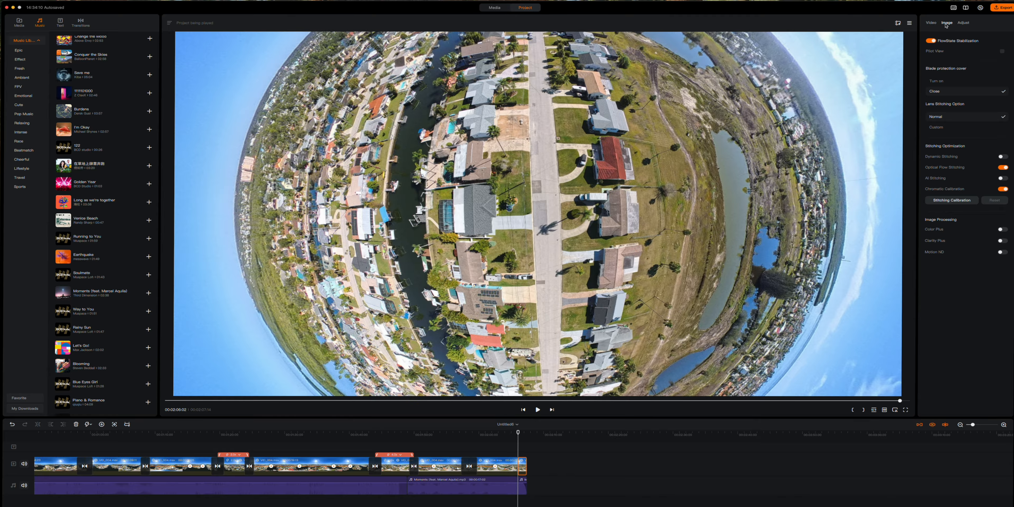
- Grade the tail clip with exposure -89, saturation -84 and definition 57
{"action": "left_click", "coordinate": [964, 23]}
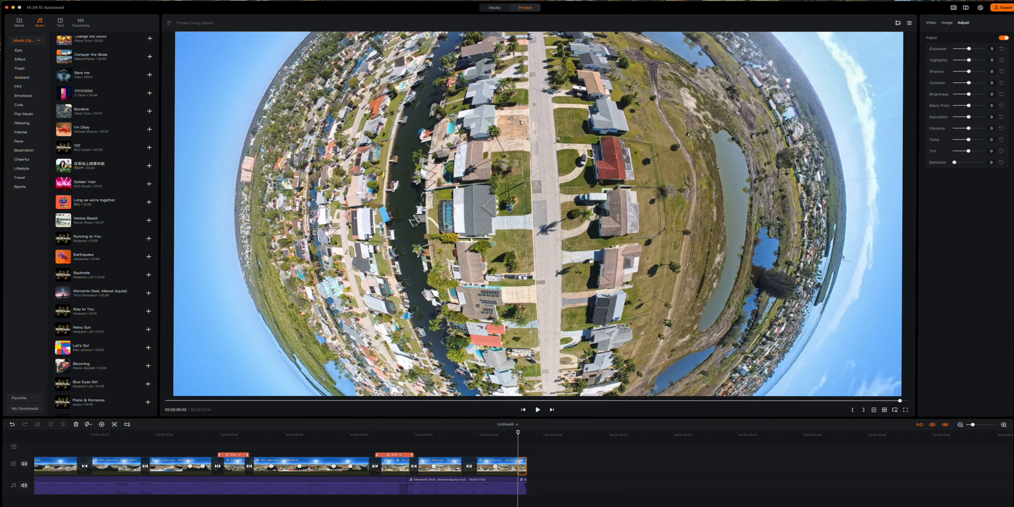
{"action": "left_click_drag", "start_coordinate": [519, 433], "coordinate": [521, 433]}
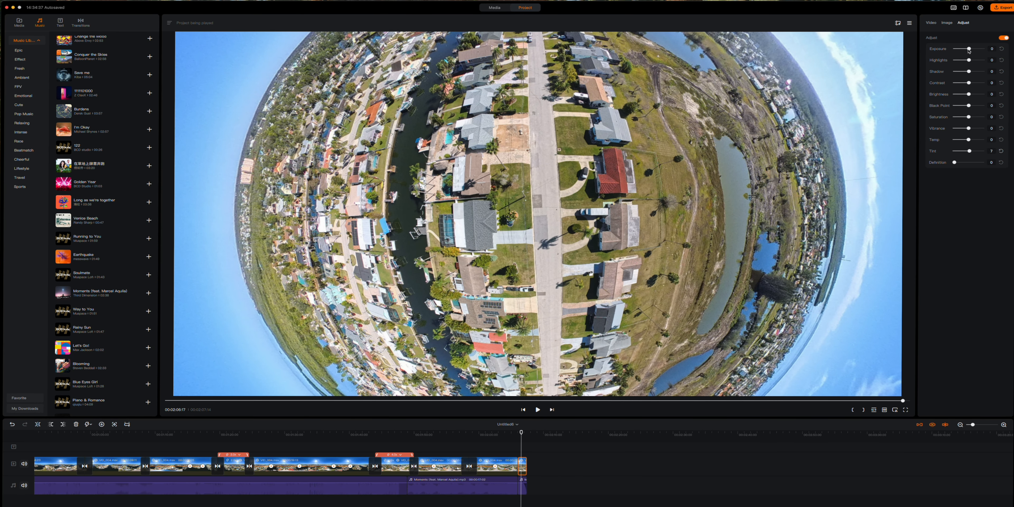
{"action": "left_click_drag", "start_coordinate": [969, 50], "coordinate": [977, 106]}
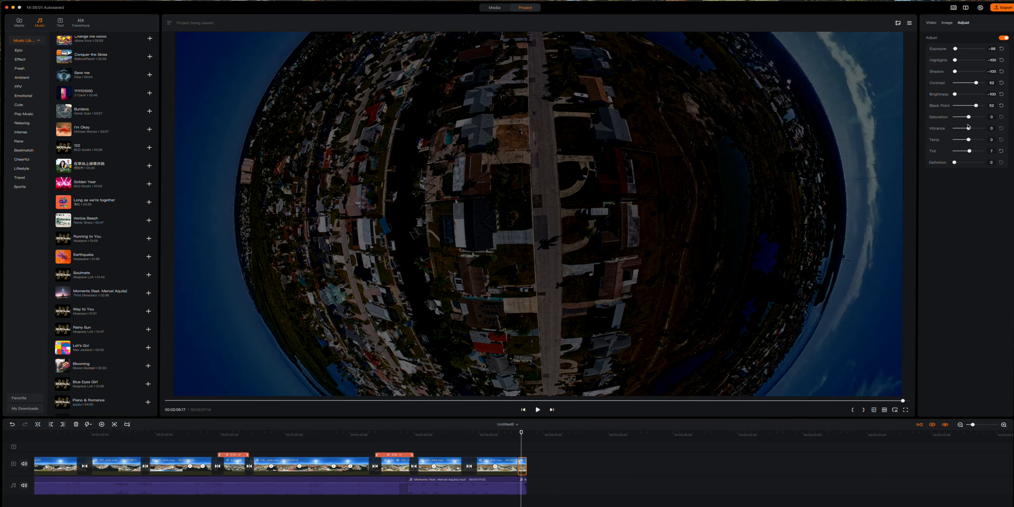
{"action": "left_click_drag", "start_coordinate": [969, 117], "coordinate": [957, 118]}
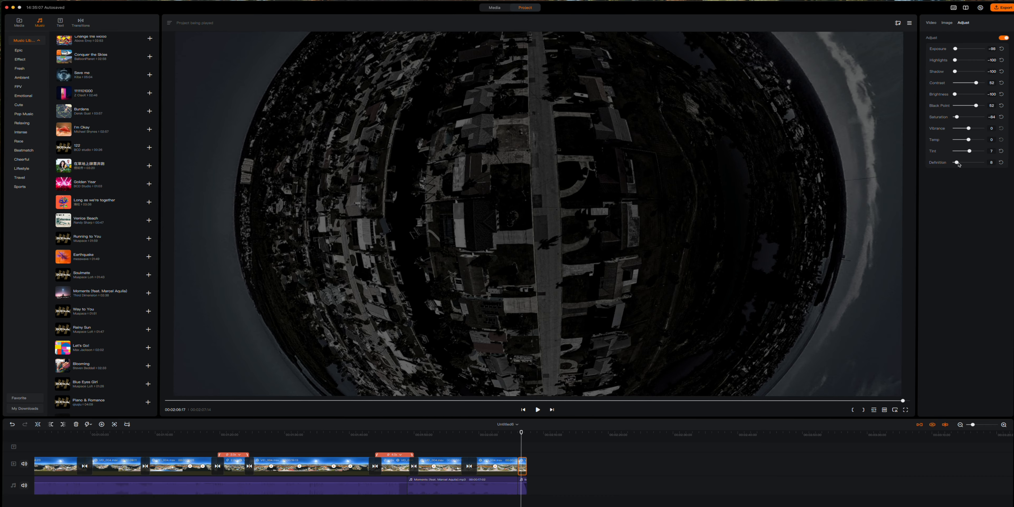
{"action": "left_click_drag", "start_coordinate": [955, 162], "coordinate": [971, 164]}
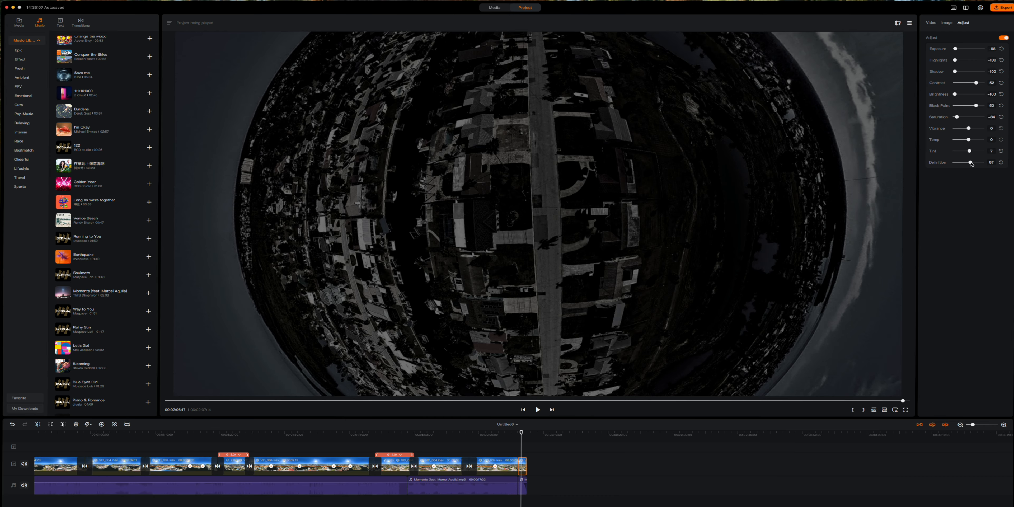